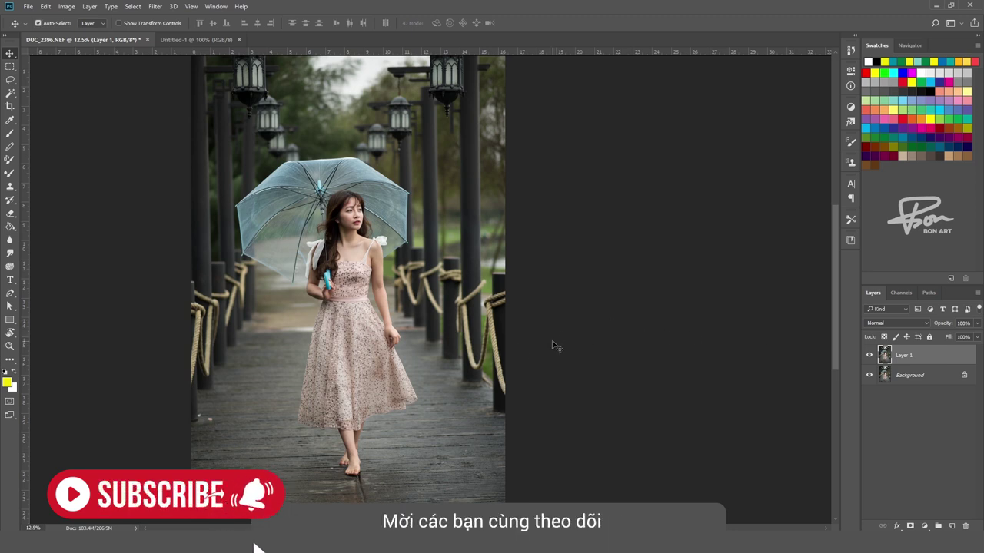
# Apply Levels to Layer 1: RGB output white 186, midtone 0.85, Green highlights 246, Red tweak
pyautogui.hotkey('ctrl', 'l')
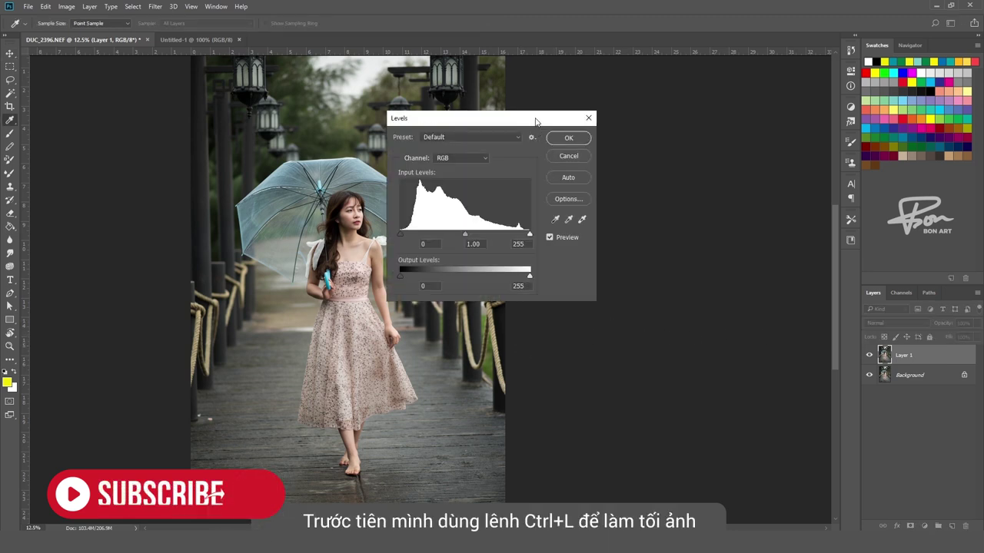
pyautogui.moveTo(537, 117); pyautogui.dragTo(665, 103)
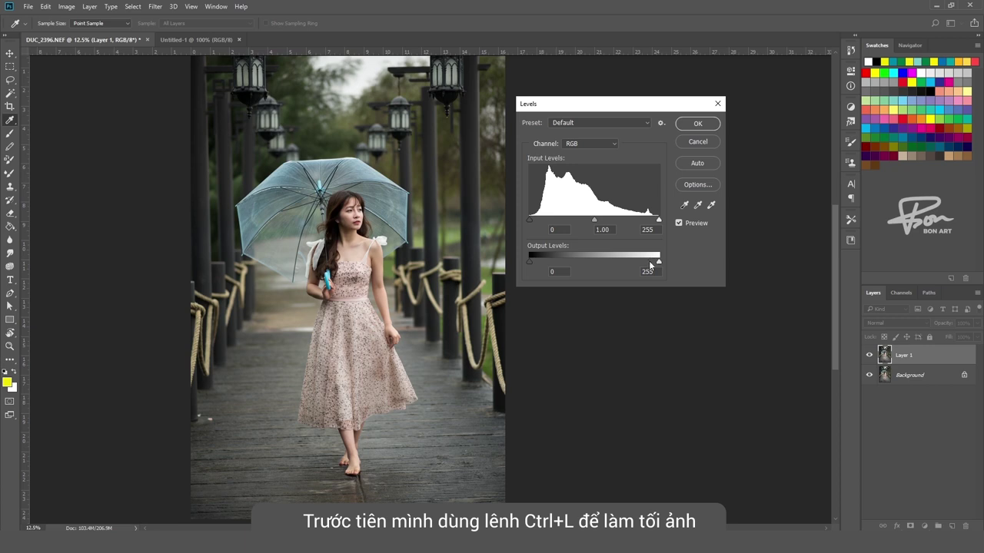
pyautogui.moveTo(530, 259); pyautogui.dragTo(536, 260)
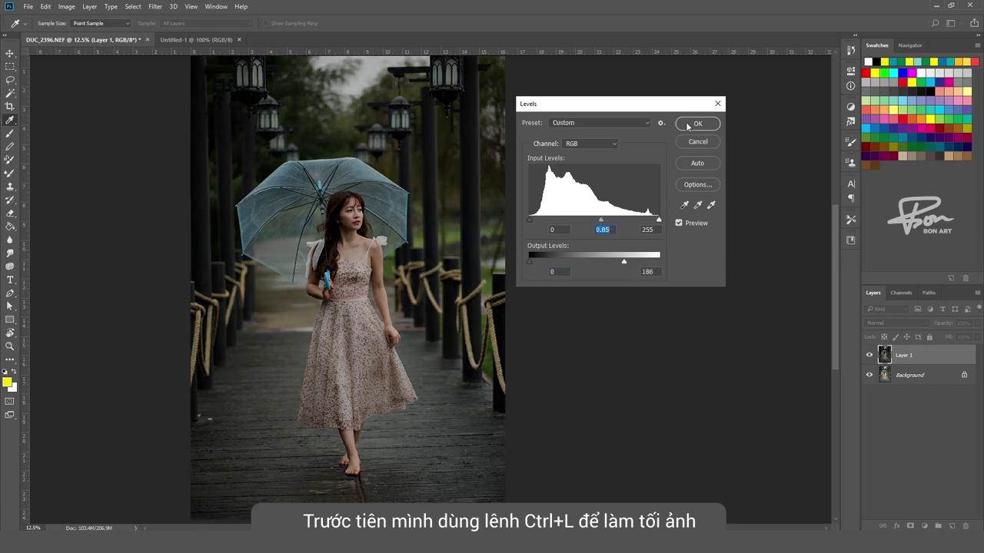
pyautogui.hotkey('alt', '4')
pyautogui.moveTo(659, 221); pyautogui.dragTo(655, 222)
pyautogui.hotkey('alt', '5')
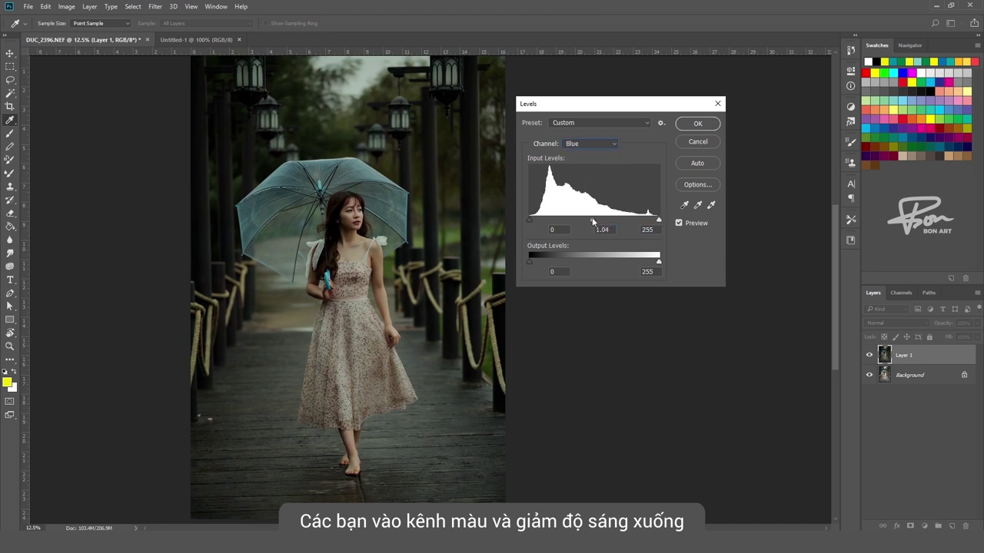
pyautogui.hotkey('alt', '3')
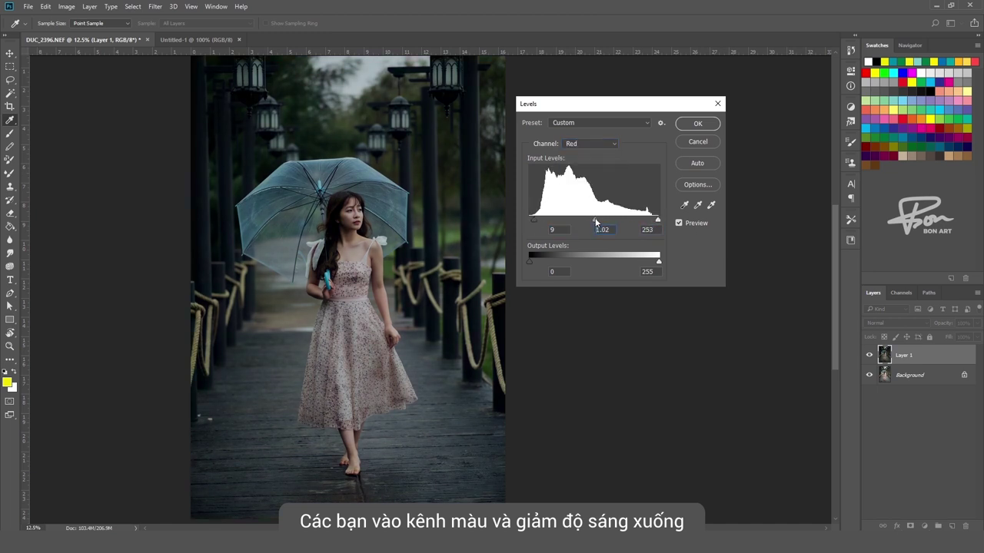
pyautogui.click(695, 125)
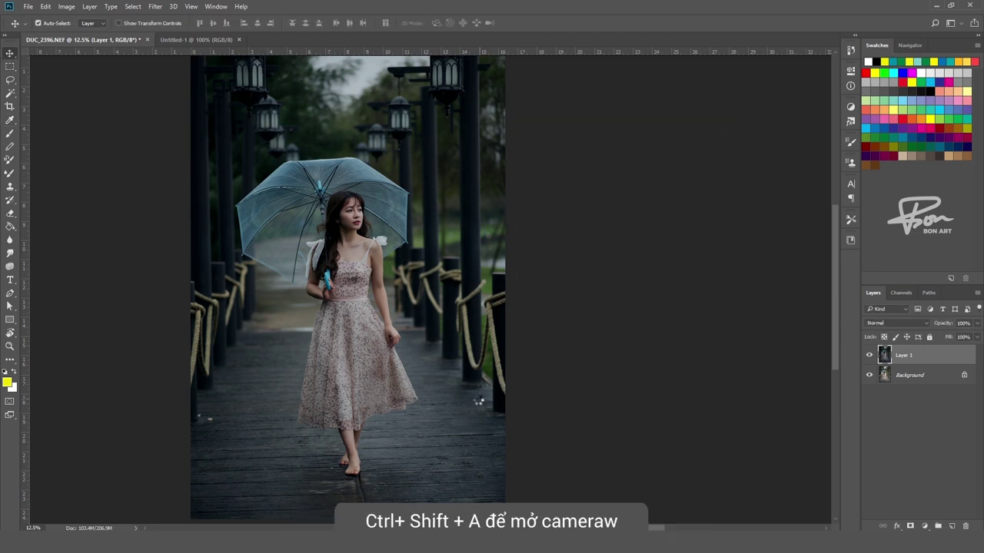
# In Camera Raw, drop exposure to -0.65 and temperature to -15, and lower highlights and blacks
pyautogui.hotkey('ctrl', 'shift', 'a')
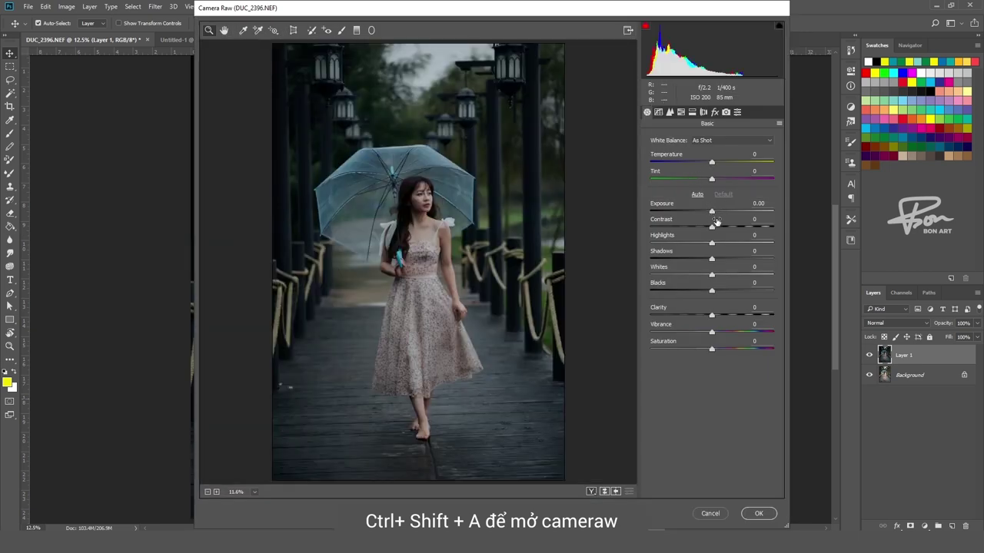
pyautogui.moveTo(713, 215); pyautogui.dragTo(709, 212)
pyautogui.moveTo(712, 315)
pyautogui.mouseDown()
pyautogui.moveTo(681, 292)
pyautogui.moveTo(694, 294)
pyautogui.mouseUp()
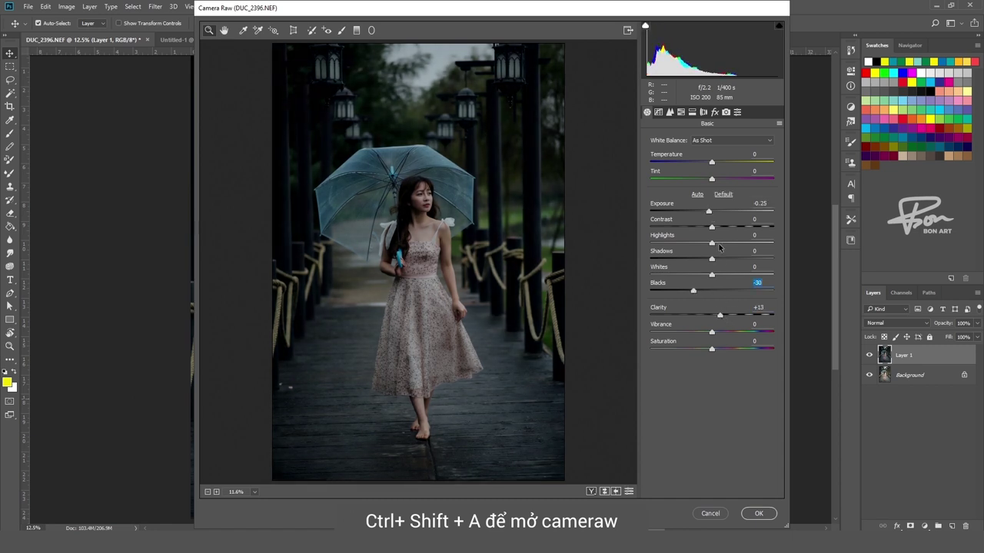
pyautogui.moveTo(712, 163); pyautogui.dragTo(707, 163)
pyautogui.moveTo(709, 212); pyautogui.dragTo(708, 213)
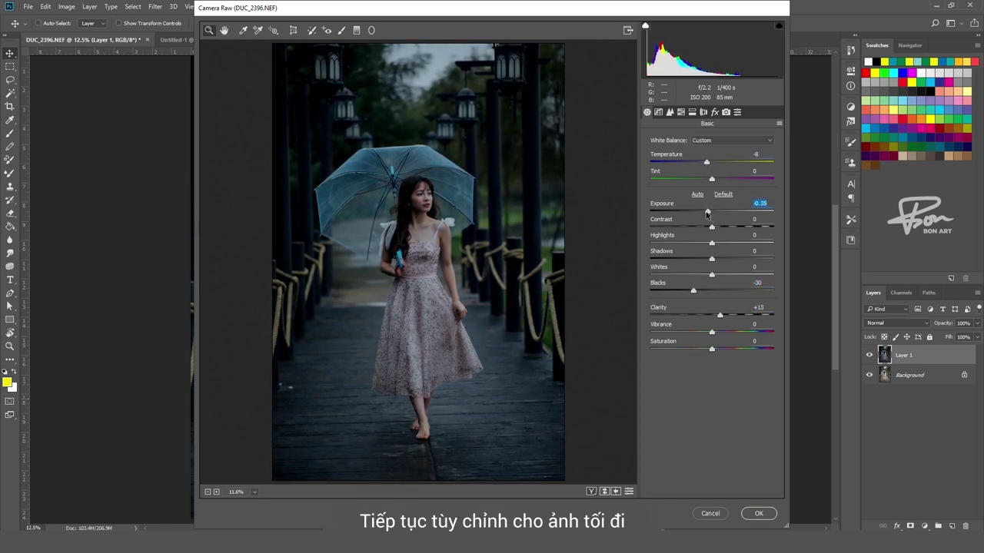
pyautogui.moveTo(706, 162); pyautogui.dragTo(701, 163)
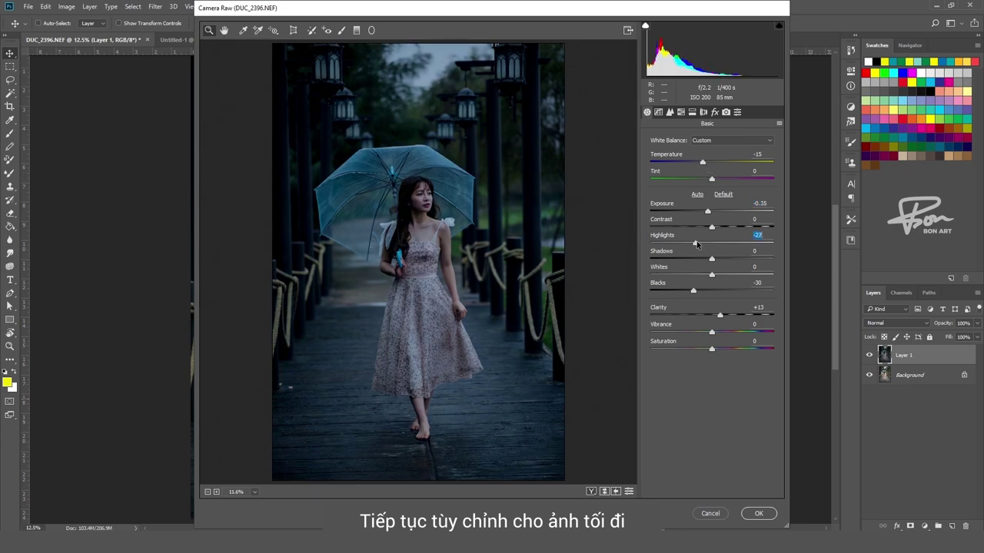
pyautogui.moveTo(711, 243); pyautogui.dragTo(679, 243)
pyautogui.moveTo(707, 212); pyautogui.dragTo(703, 212)
pyautogui.moveTo(718, 317); pyautogui.dragTo(714, 332)
pyautogui.moveTo(712, 349); pyautogui.dragTo(720, 350)
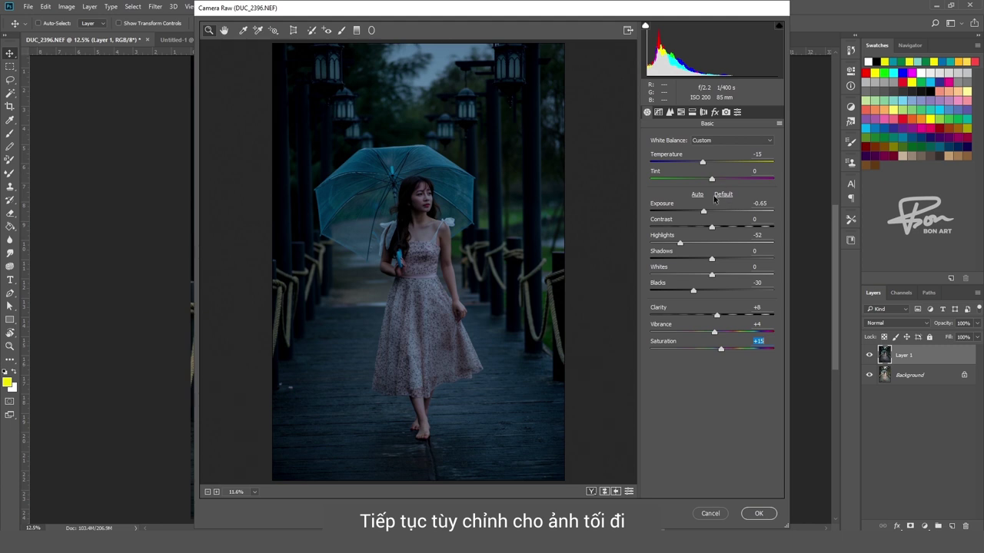
# Add a dark post-crop vignette, cut green saturation in HSL, apply, and add a layer mask
pyautogui.click(715, 112)
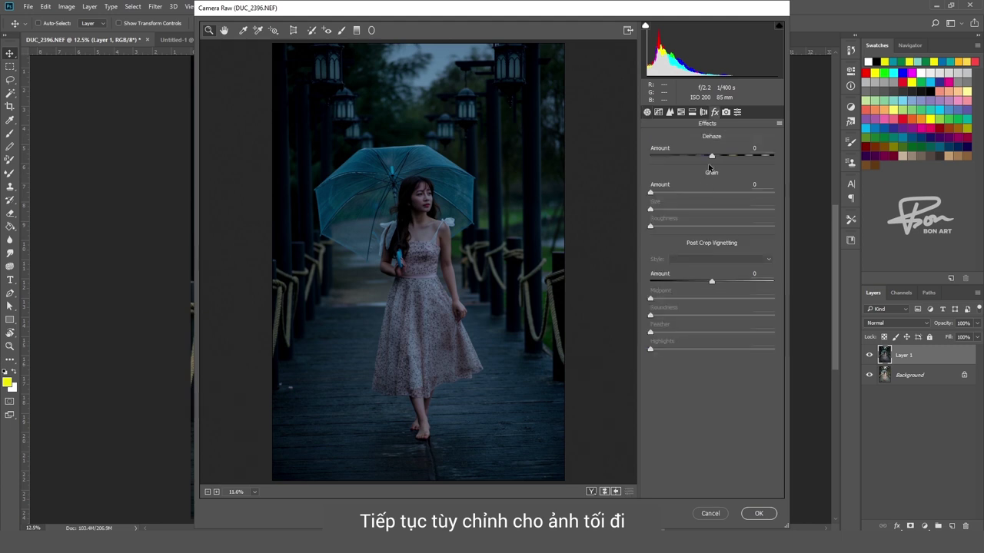
pyautogui.moveTo(712, 283); pyautogui.dragTo(702, 283)
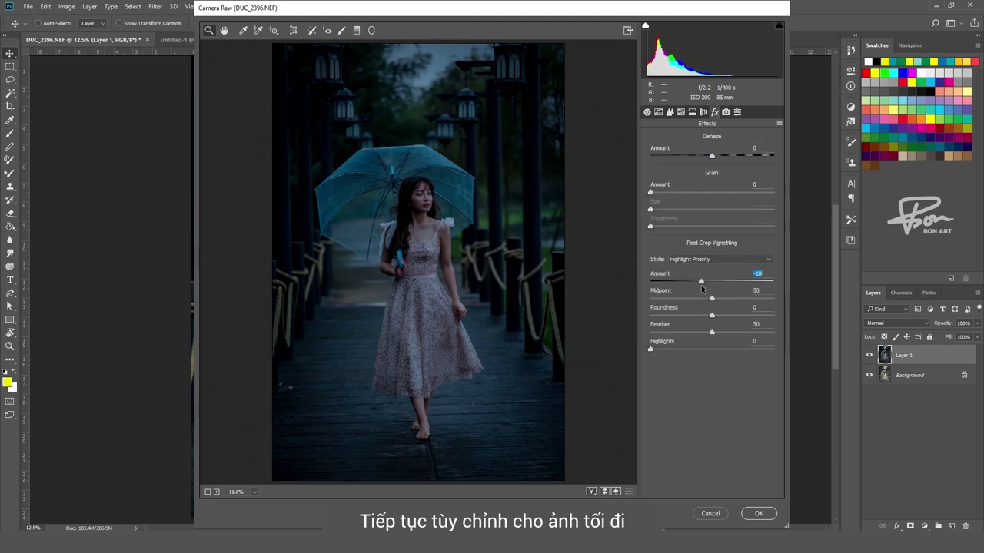
pyautogui.hotkey('ctrl', 'alt', '4')
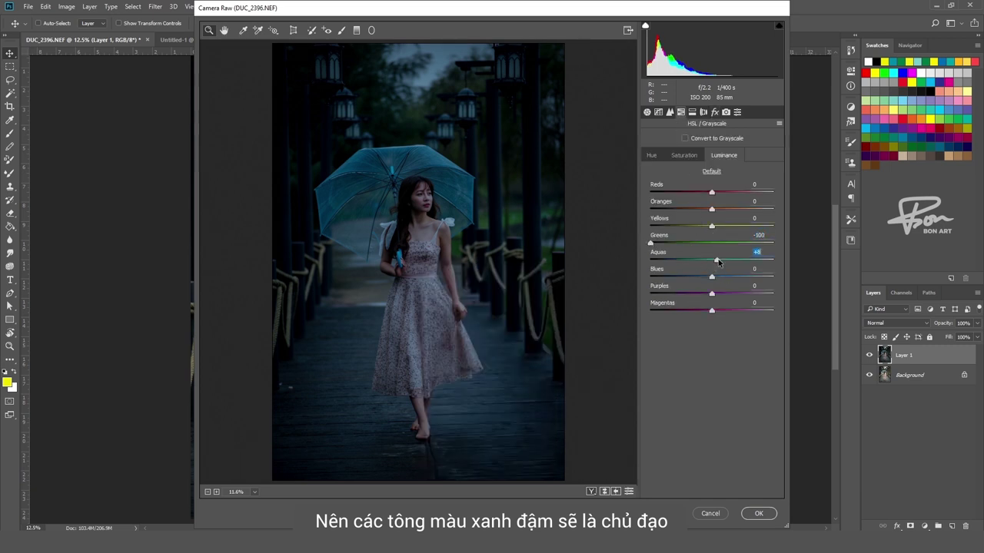
pyautogui.click(685, 155)
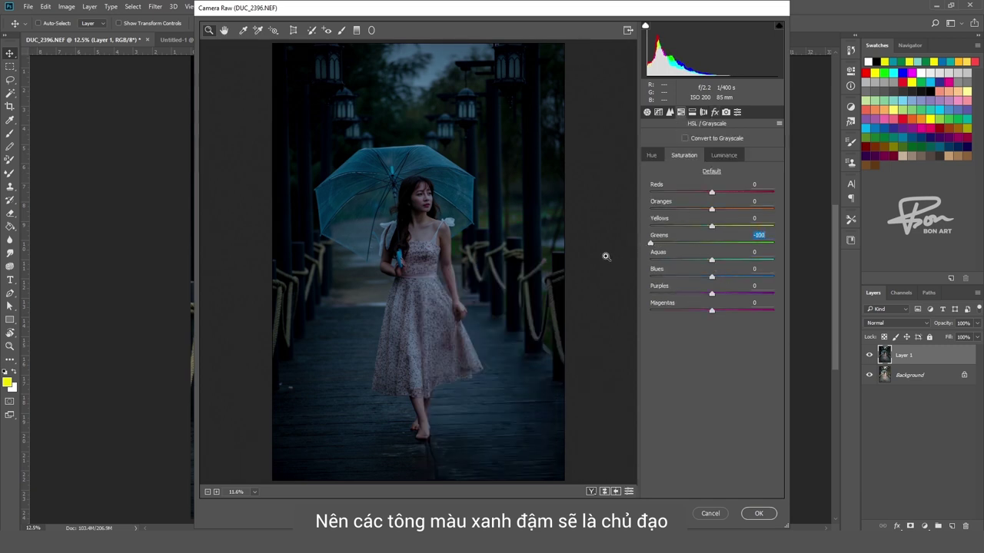
pyautogui.press('Return')
pyautogui.click(910, 525)
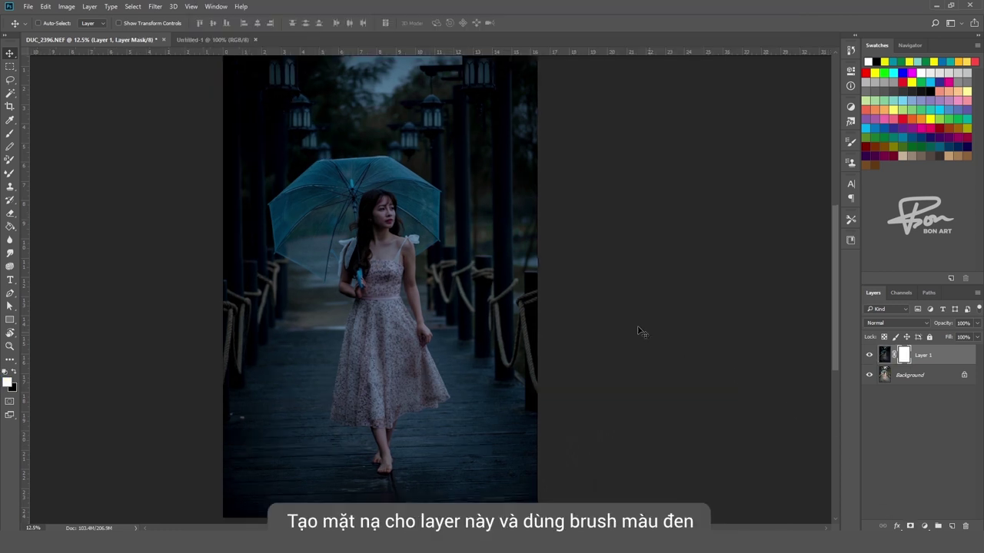
# Paint black on Layer 1's mask over the girl's body and skirt with a large brush
pyautogui.press('b')
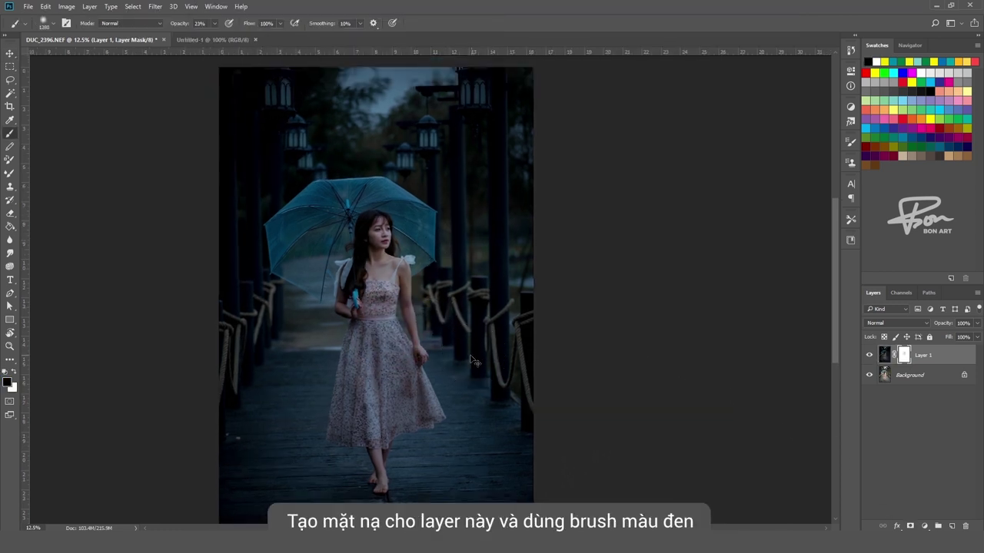
pyautogui.scroll(1, 457, 319)
pyautogui.press(']')
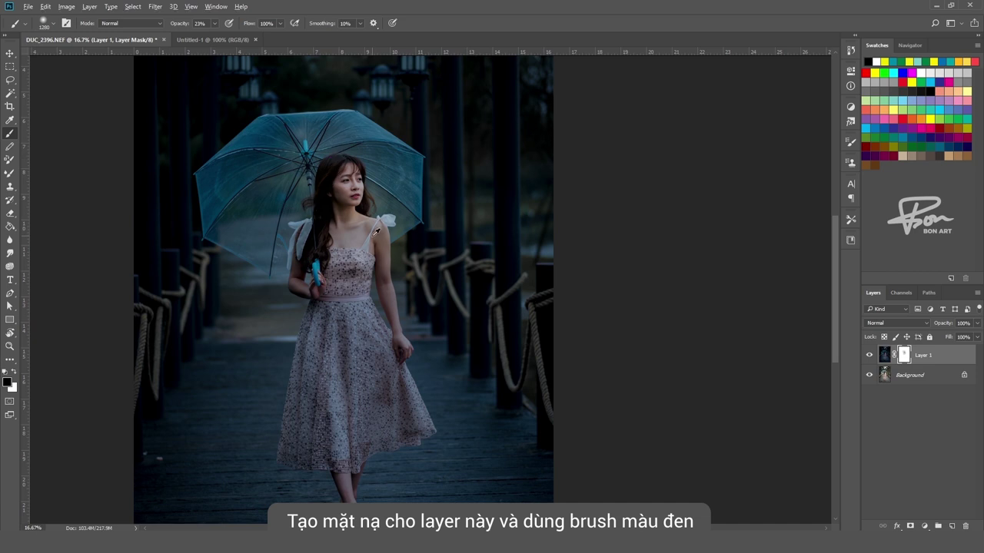
pyautogui.press('[')
pyautogui.press('[')
pyautogui.press('[')
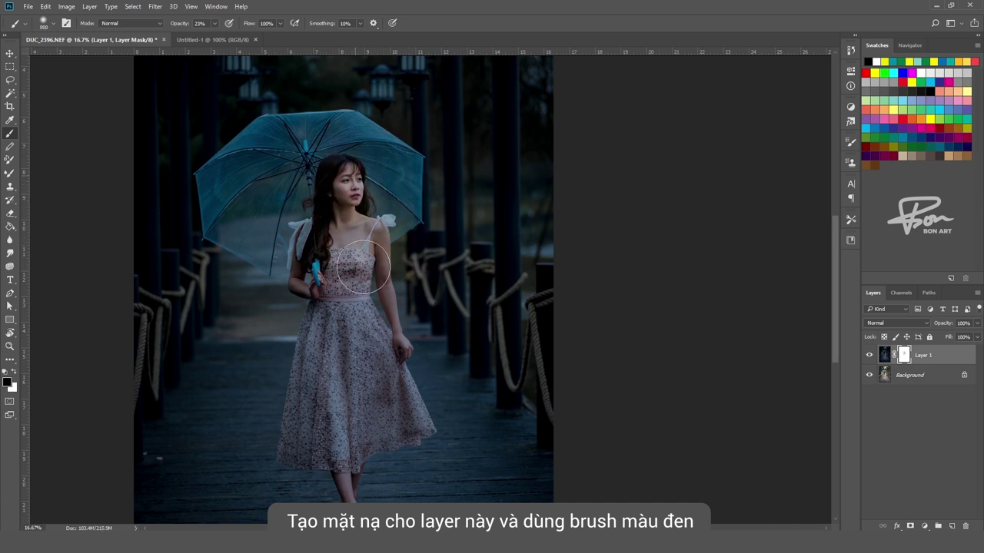
pyautogui.moveTo(426, 315)
pyautogui.mouseDown()
pyautogui.moveTo(398, 262)
pyautogui.moveTo(373, 352)
pyautogui.moveTo(290, 369)
pyautogui.mouseUp()
pyautogui.keyDown('alt'); pyautogui.click(439, 322); pyautogui.keyUp('alt')
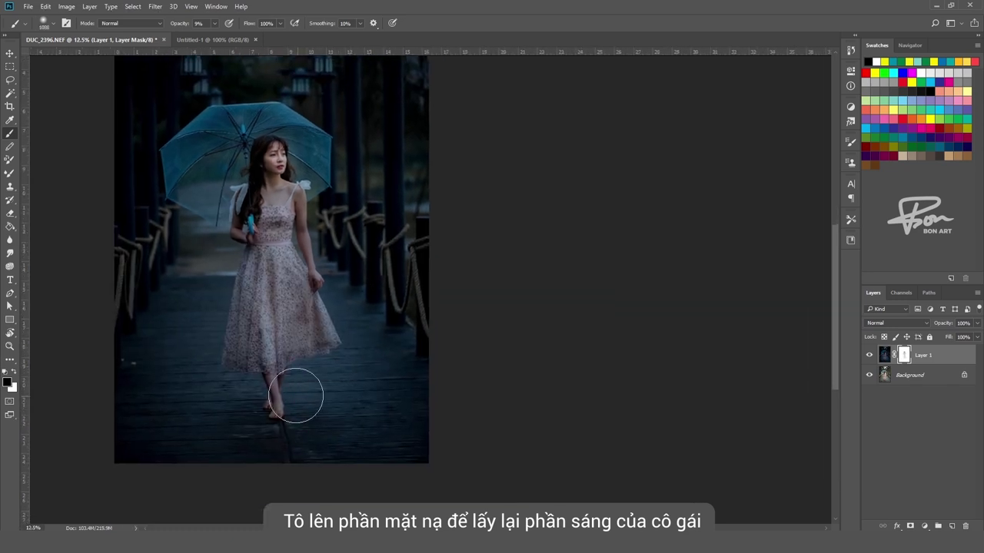
pyautogui.scroll(1, 275, 345)
pyautogui.moveTo(270, 306); pyautogui.dragTo(307, 347)
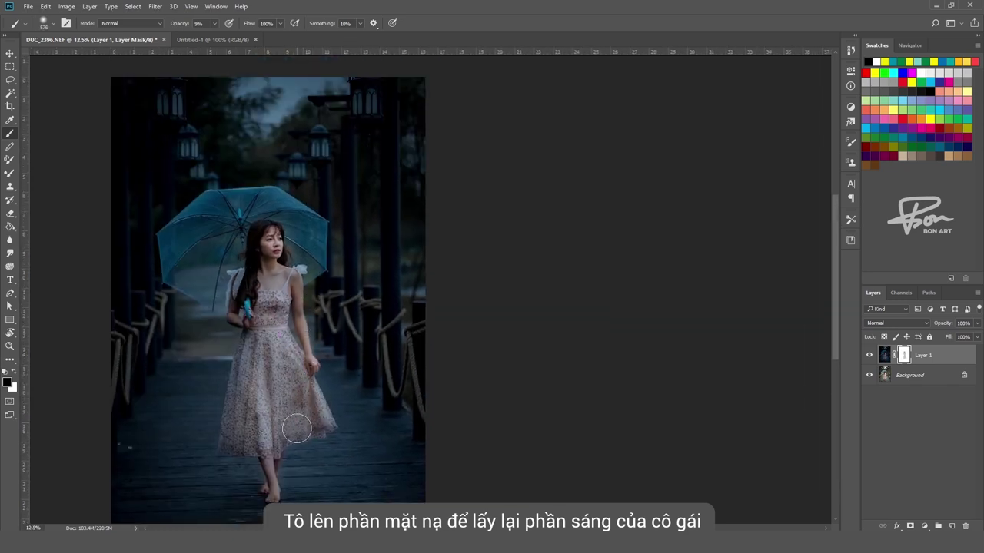
pyautogui.moveTo(256, 431)
pyautogui.mouseDown()
pyautogui.moveTo(256, 446)
pyautogui.moveTo(267, 290)
pyautogui.mouseUp()
# Refine the mask over the girl's face with a smaller brush, then zoom out to fit
pyautogui.hotkey('ctrl', '-')
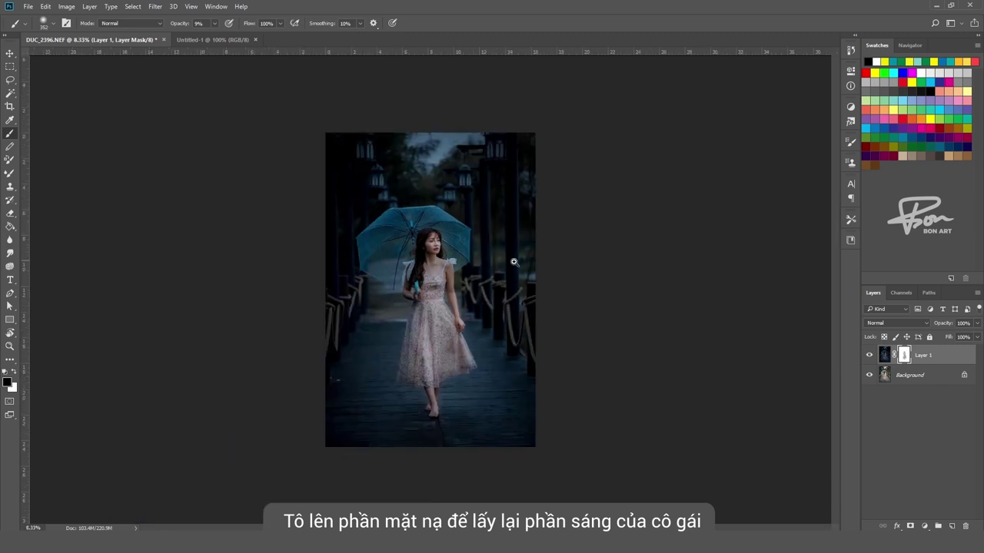
pyautogui.hotkey('ctrl', '+')
pyautogui.scroll(-1, 323, 392)
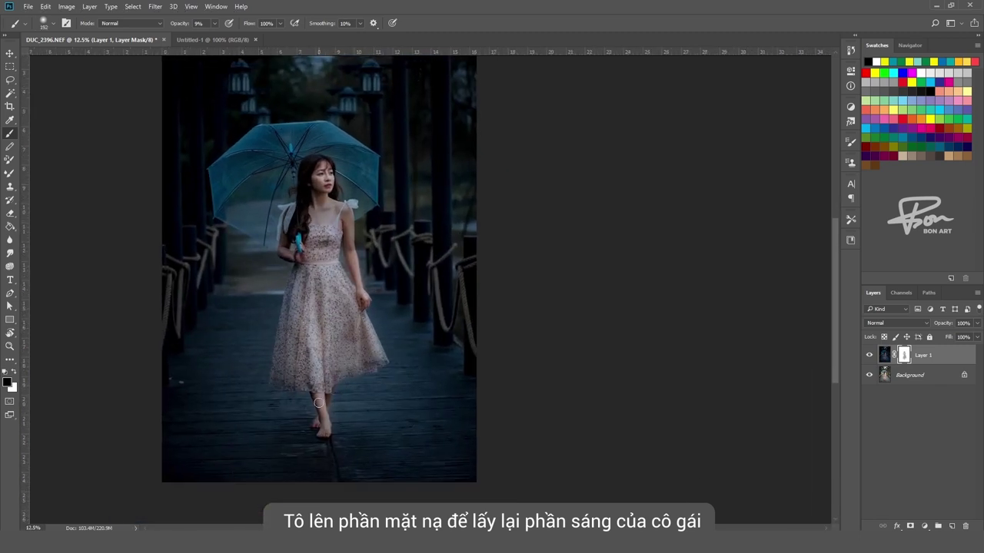
pyautogui.moveTo(322, 223); pyautogui.dragTo(284, 247)
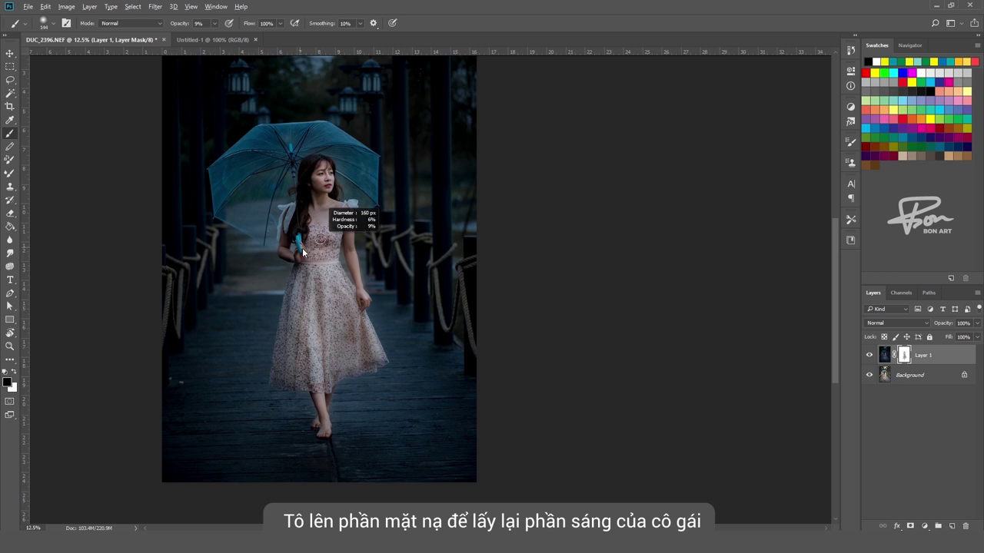
pyautogui.hotkey('ctrl', '+')
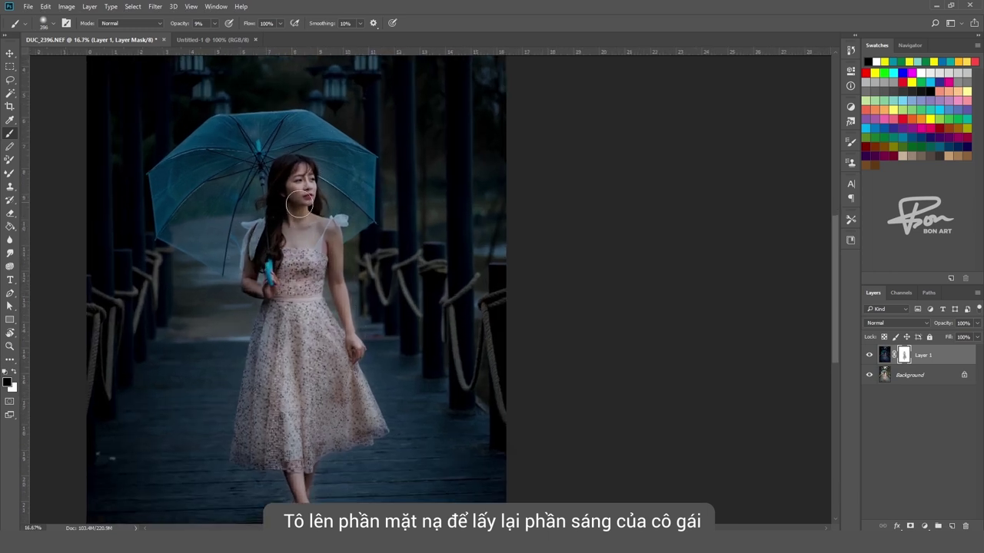
pyautogui.moveTo(298, 203); pyautogui.dragTo(331, 230)
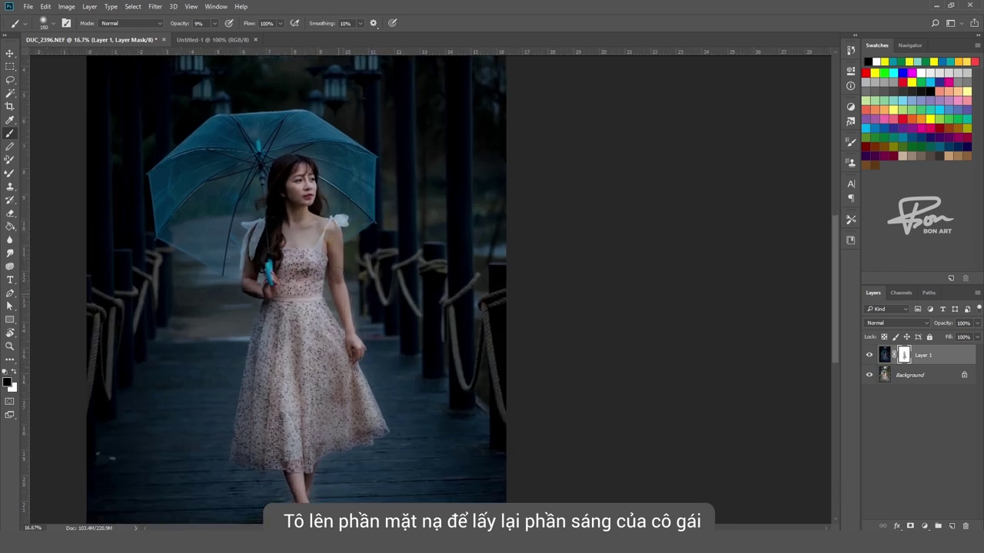
pyautogui.hotkey('ctrl', '-')
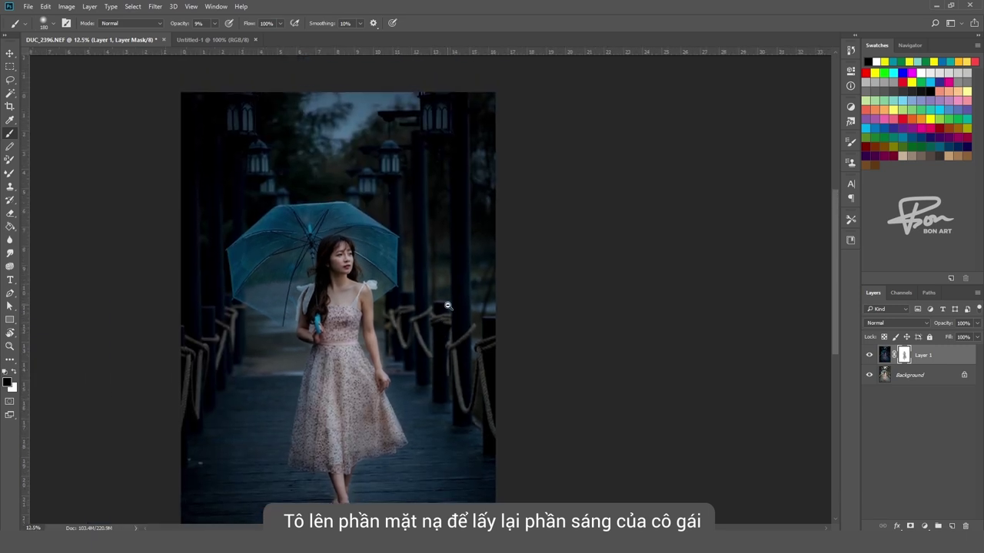
pyautogui.hotkey('ctrl', '-')
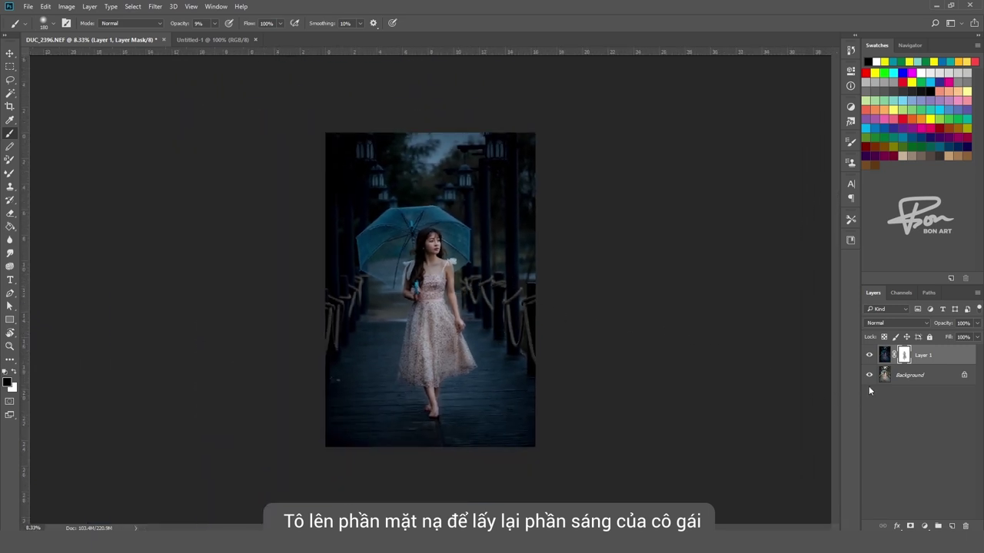
pyautogui.click(920, 377)
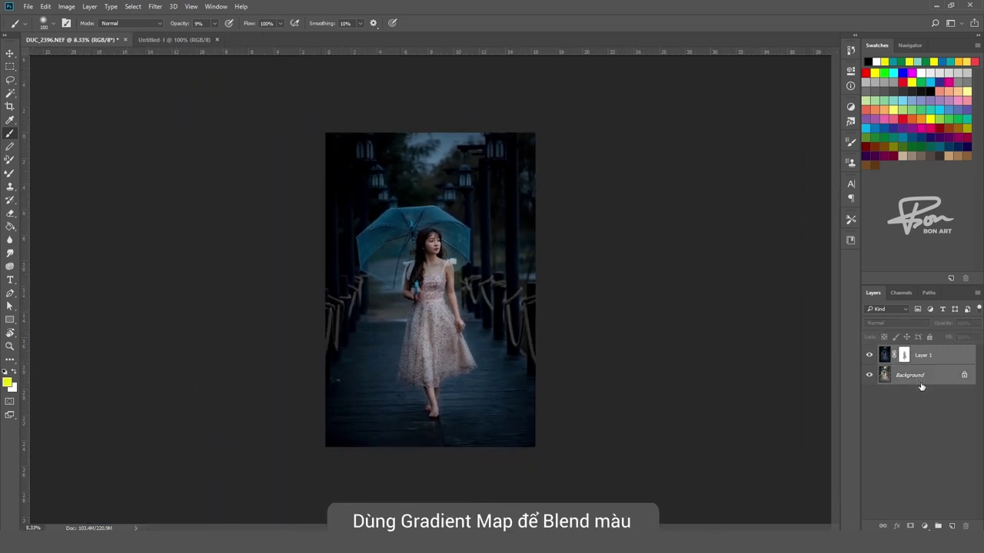
# Duplicate the two selected layers and merge the copies into a single layer
pyautogui.hotkey('ctrl', 'j')
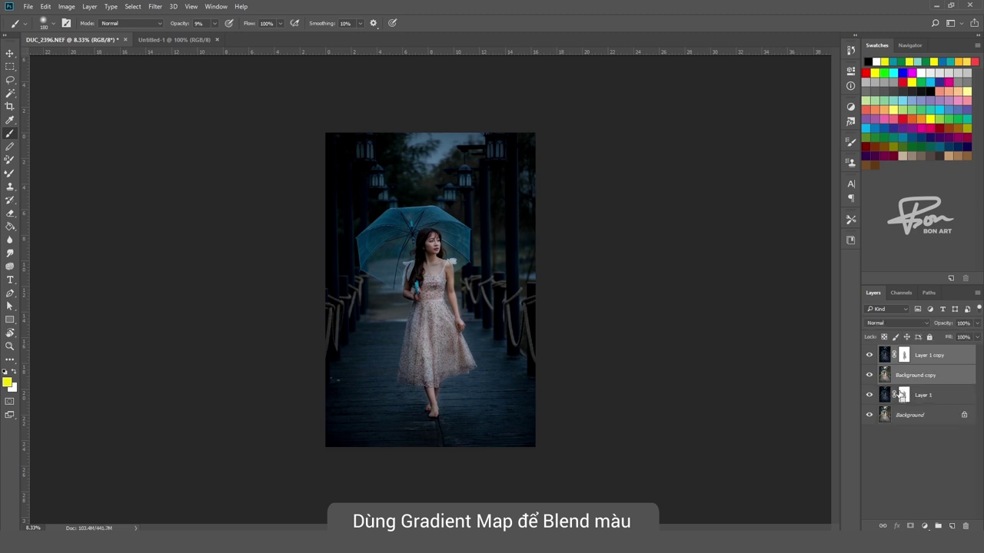
pyautogui.hotkey('ctrl', 'e')
pyautogui.press('m')
pyautogui.moveTo(315, 326)
pyautogui.mouseDown()
pyautogui.moveTo(543, 481)
pyautogui.moveTo(528, 465)
pyautogui.mouseUp()
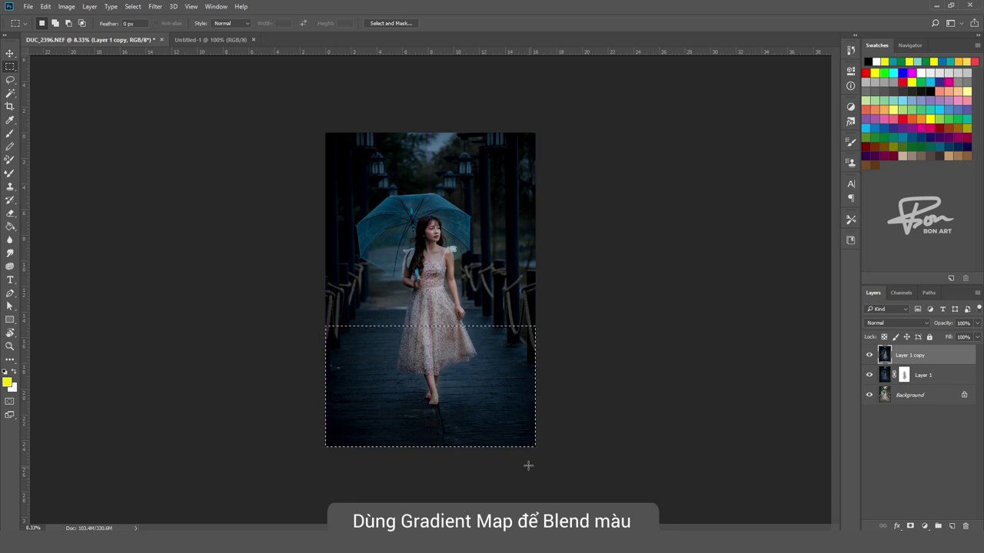
pyautogui.hotkey('ctrl', 'd')
# Add a new layer, merge Layer 1 copy into it as Layer 2, and duplicate it as Layer 2 copy
pyautogui.hotkey('ctrl', 'shift', 'alt', 'n')
pyautogui.hotkey('ctrl', '+')
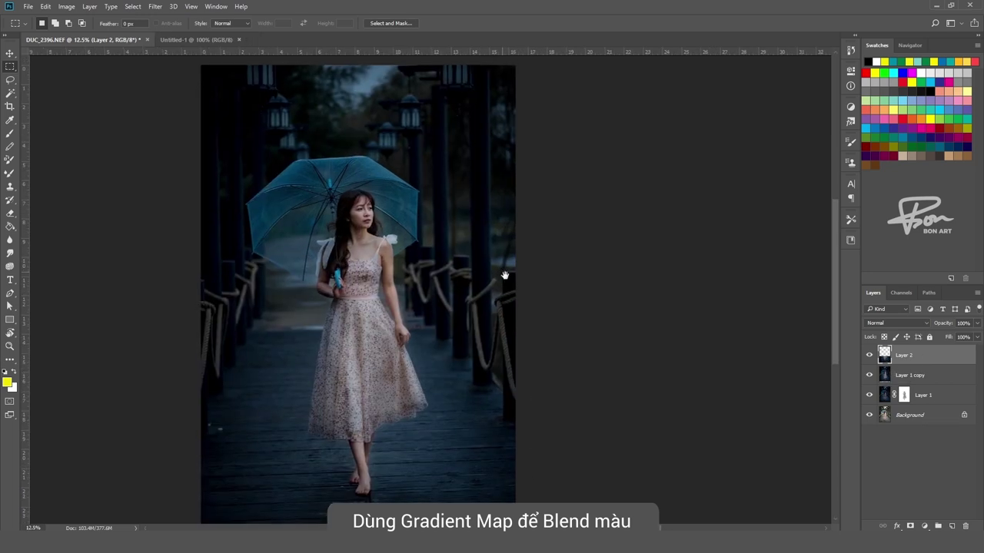
pyautogui.keyDown('shift'); pyautogui.click(907, 375); pyautogui.keyUp('shift')
pyautogui.hotkey('ctrl', 'e')
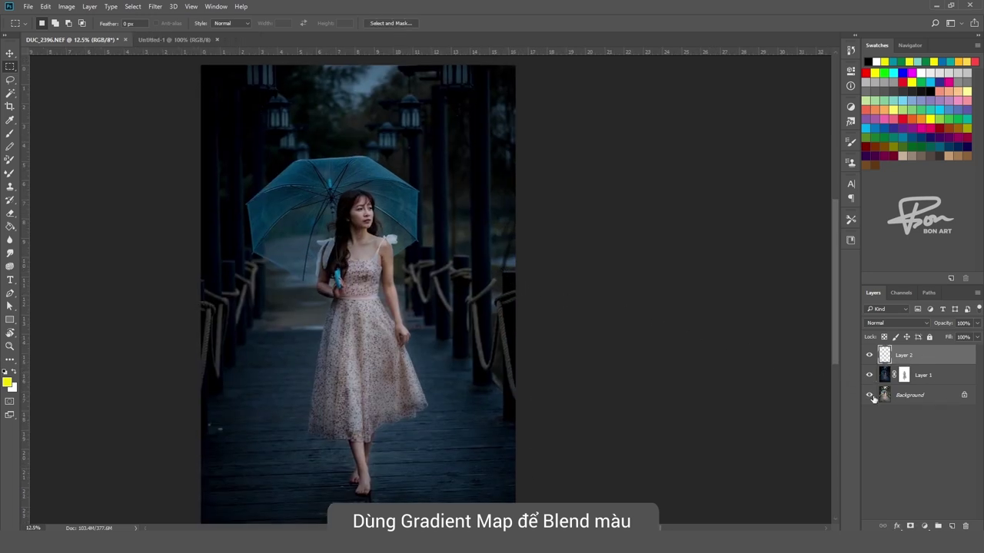
pyautogui.hotkey('ctrl', 'j')
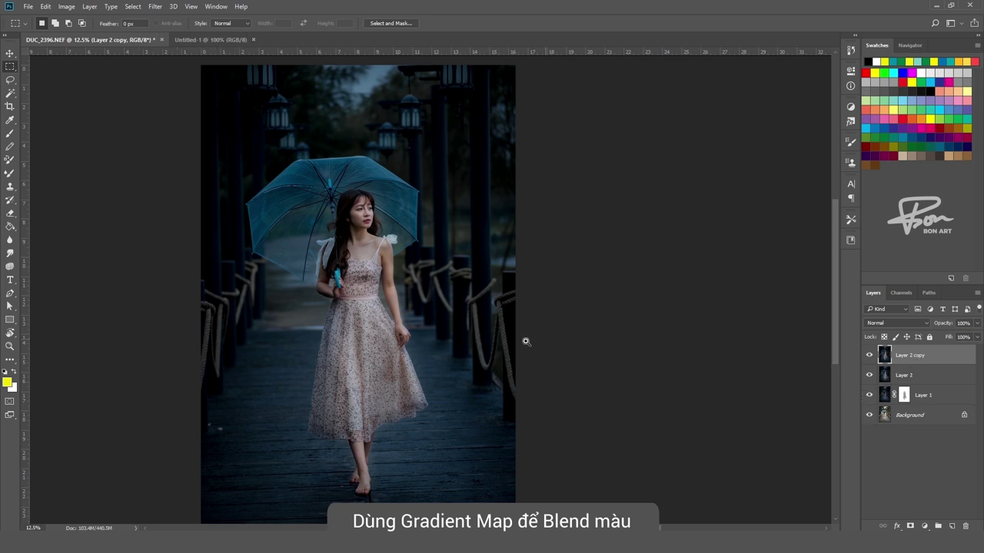
pyautogui.hotkey('ctrl', '-')
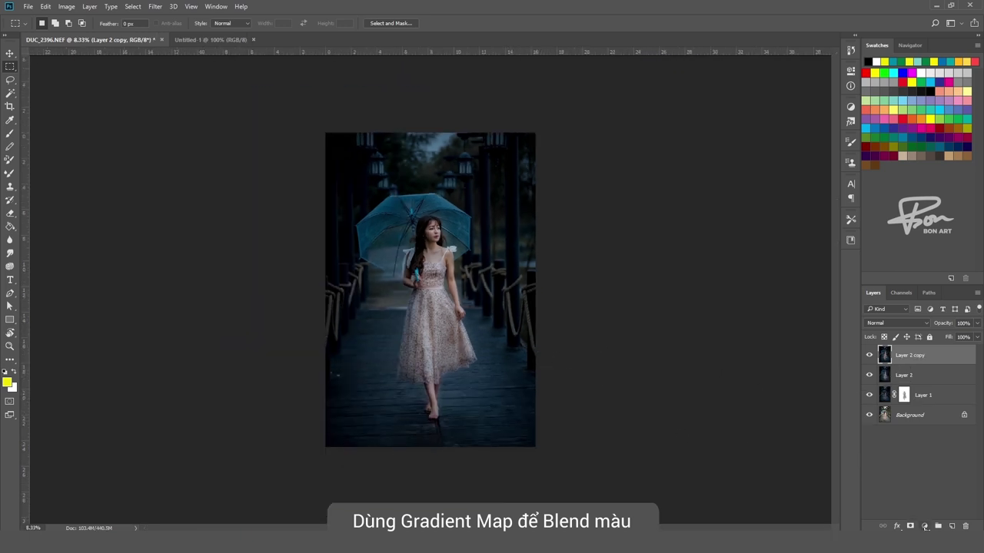
# Add a Gradient Map adjustment layer running from dark navy to cyan
pyautogui.click(924, 526)
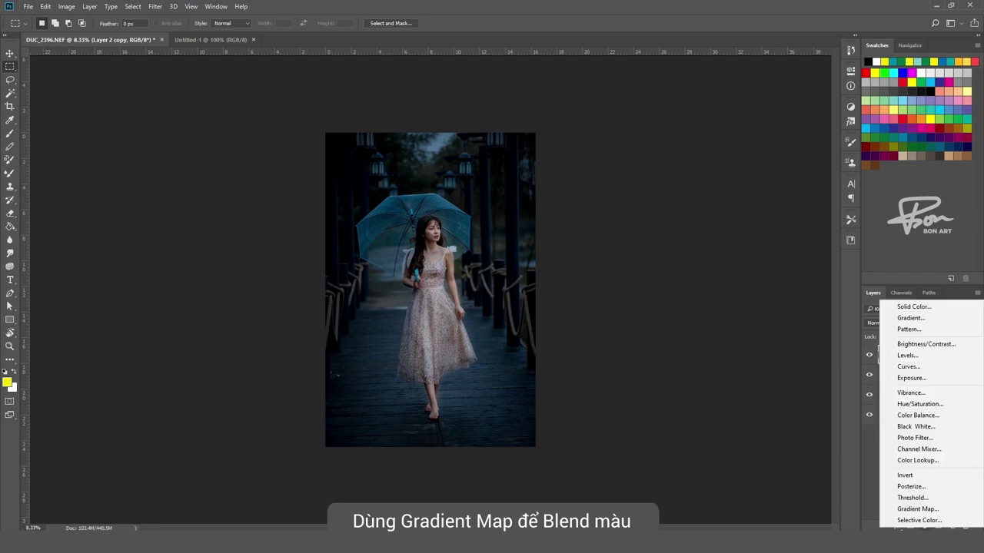
pyautogui.click(922, 509)
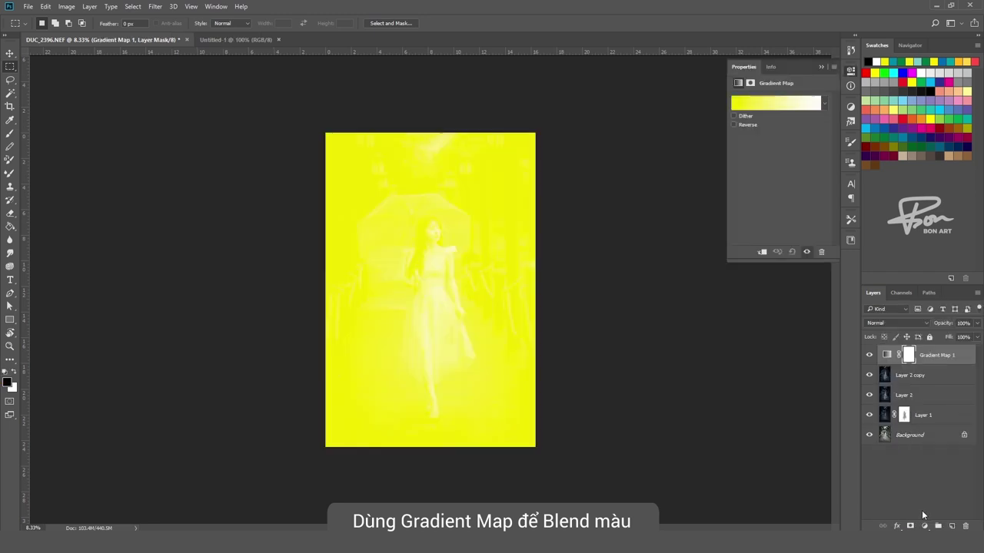
pyautogui.click(807, 104)
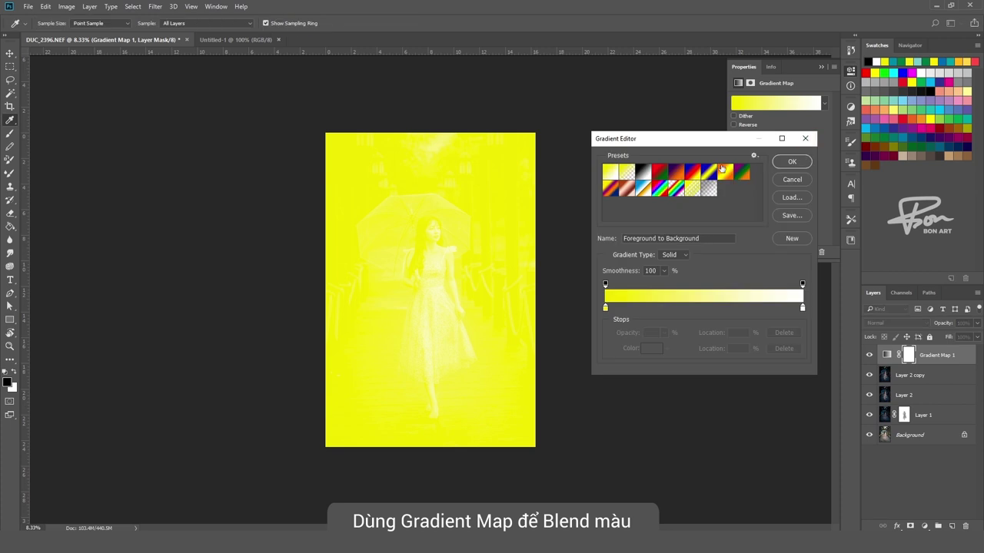
pyautogui.doubleClick(624, 308)
pyautogui.moveTo(731, 222); pyautogui.dragTo(709, 222)
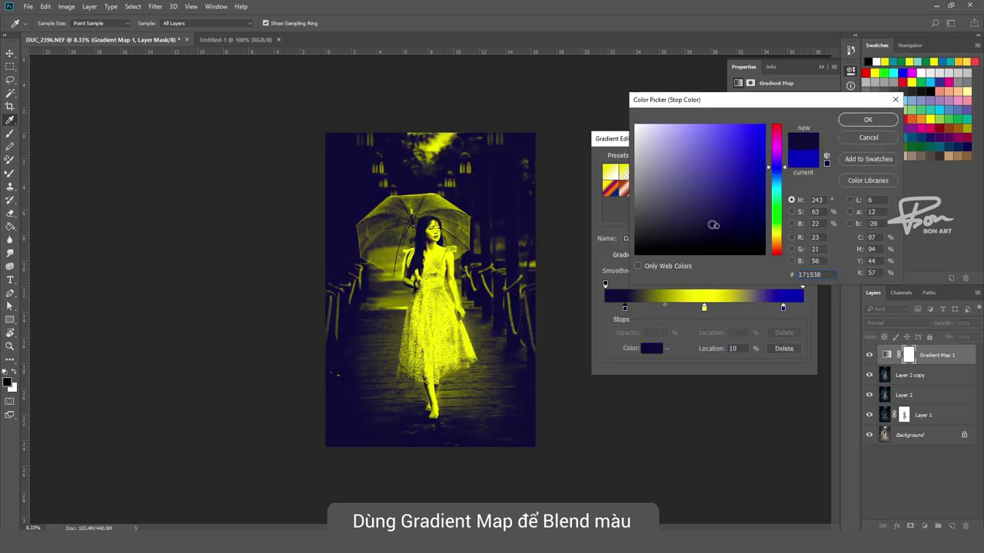
pyautogui.click(859, 125)
pyautogui.moveTo(782, 309); pyautogui.dragTo(780, 346)
pyautogui.moveTo(703, 308); pyautogui.dragTo(803, 308)
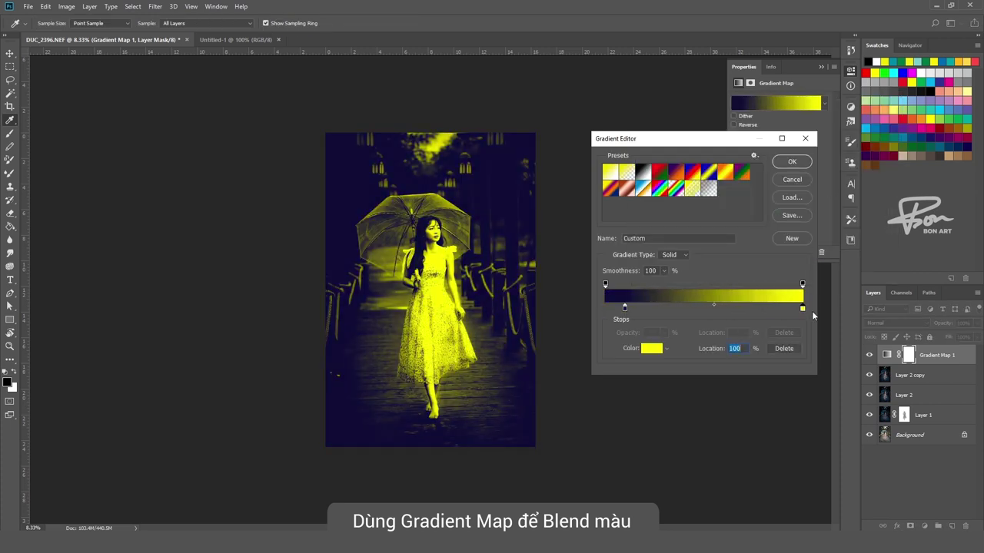
pyautogui.doubleClick(803, 308)
pyautogui.click(774, 188)
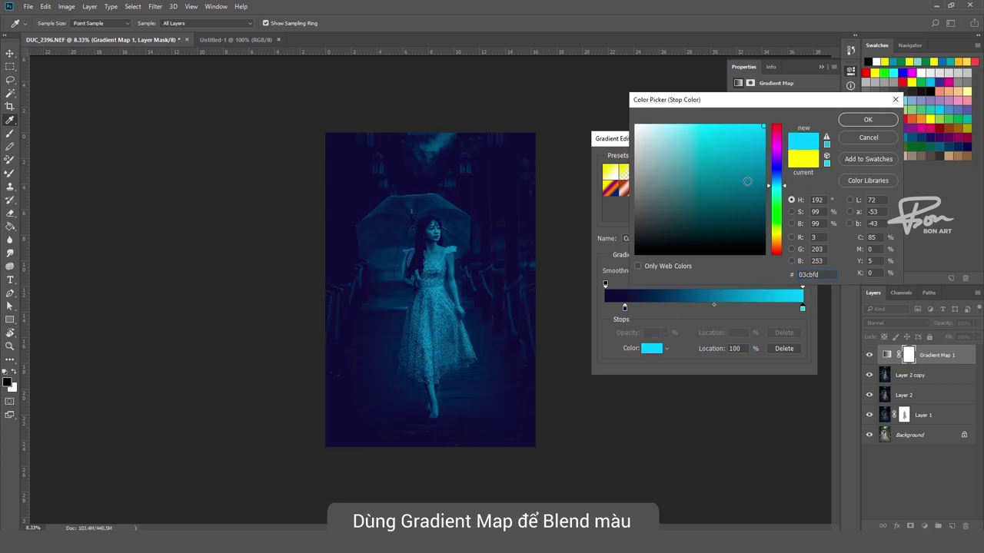
pyautogui.click(868, 119)
pyautogui.click(795, 161)
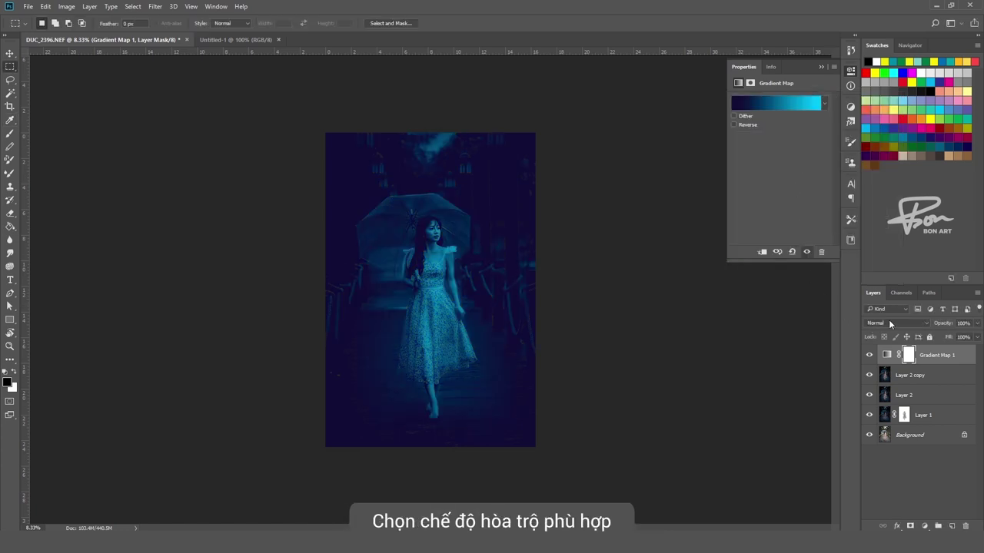
# Set the Gradient Map layer's blend mode to Linear Burn
pyautogui.click(890, 324)
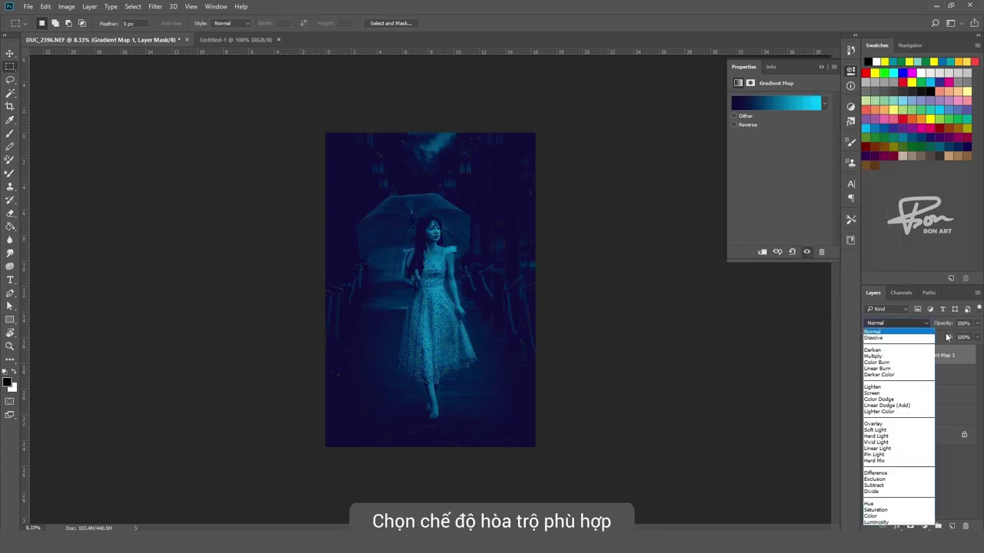
pyautogui.click(904, 352)
pyautogui.press('Down')
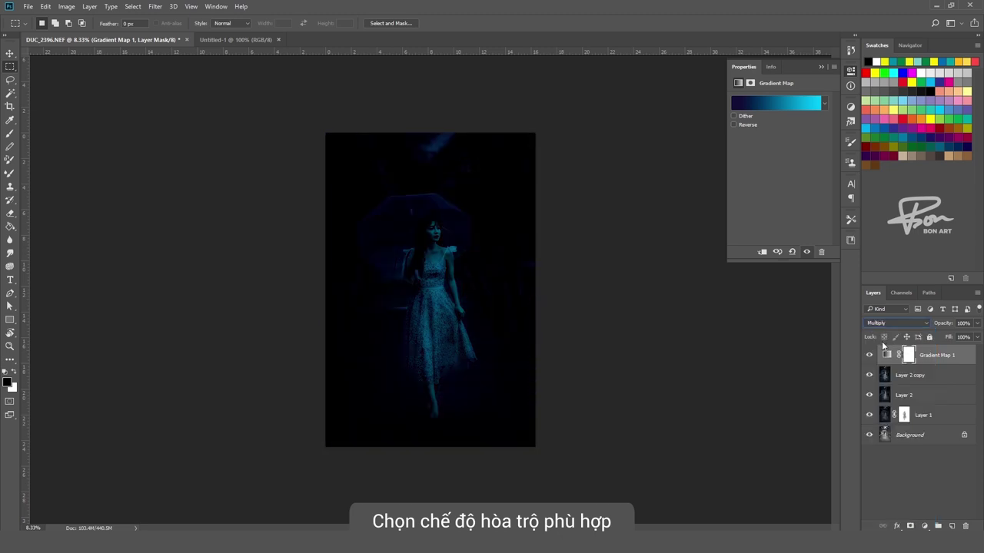
pyautogui.press('Down')
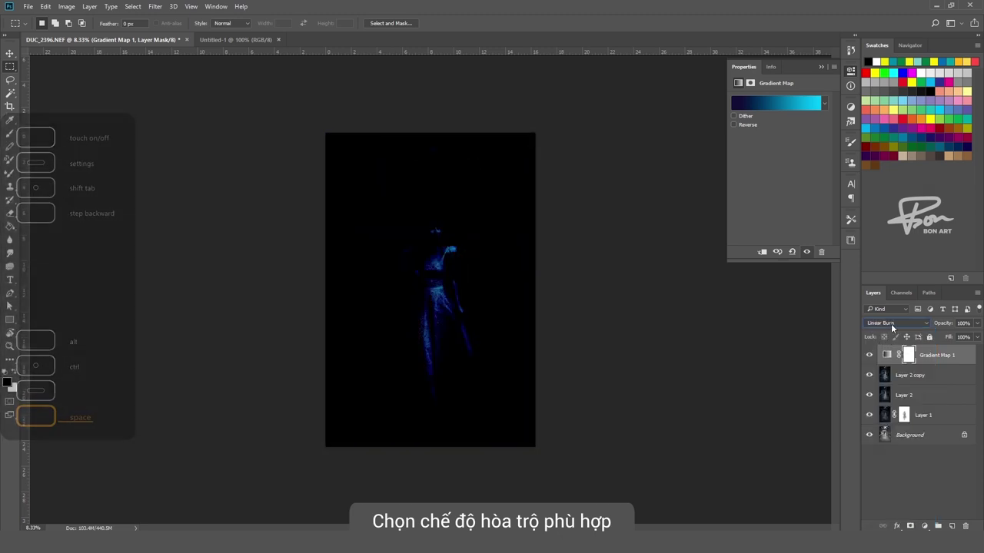
pyautogui.press('Down')
pyautogui.click(902, 326)
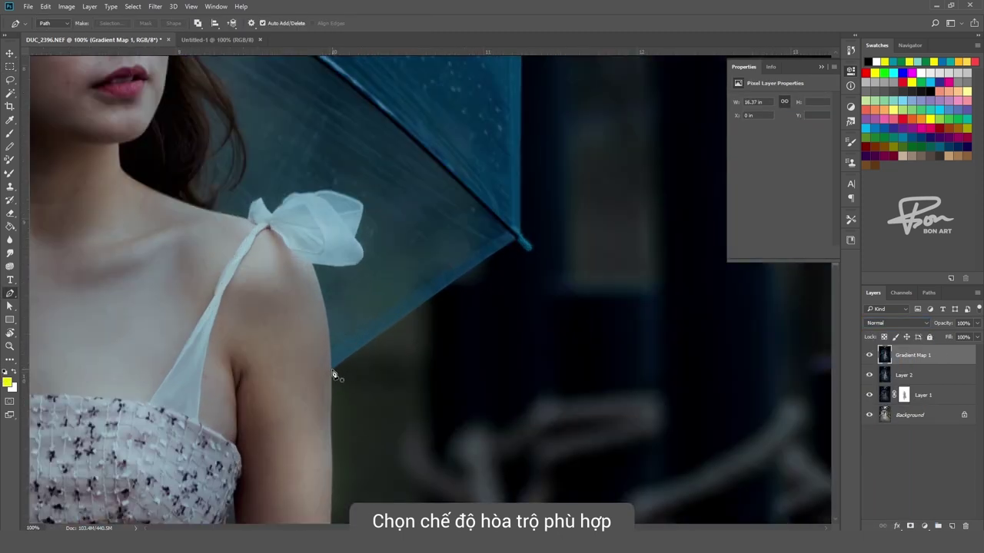
# Start a pen path on the umbrella's edge and place anchors along its top
pyautogui.click(331, 370)
pyautogui.click(515, 239)
pyautogui.scroll(3, 499, 270)
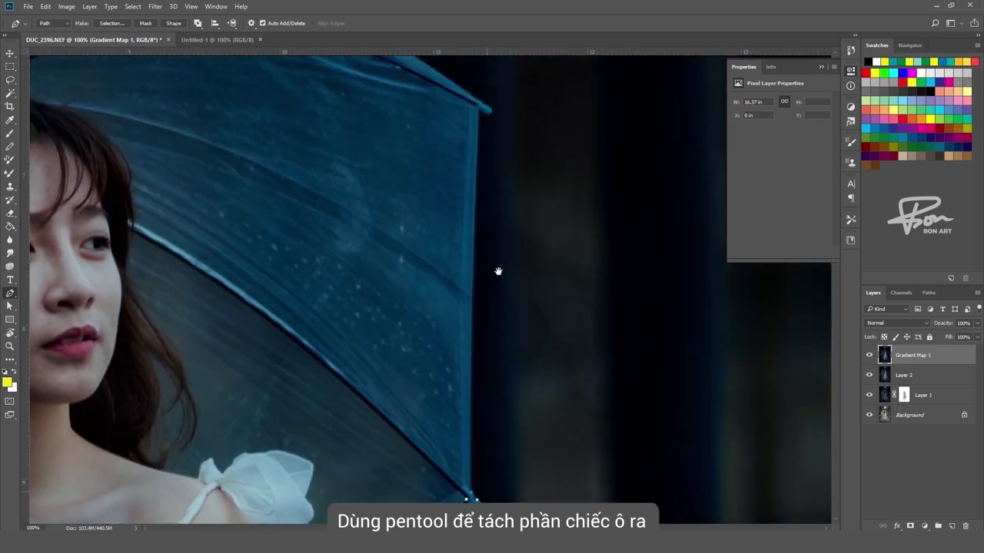
pyautogui.scroll(6, 499, 270)
pyautogui.click(472, 243)
pyautogui.scroll(5, 462, 231)
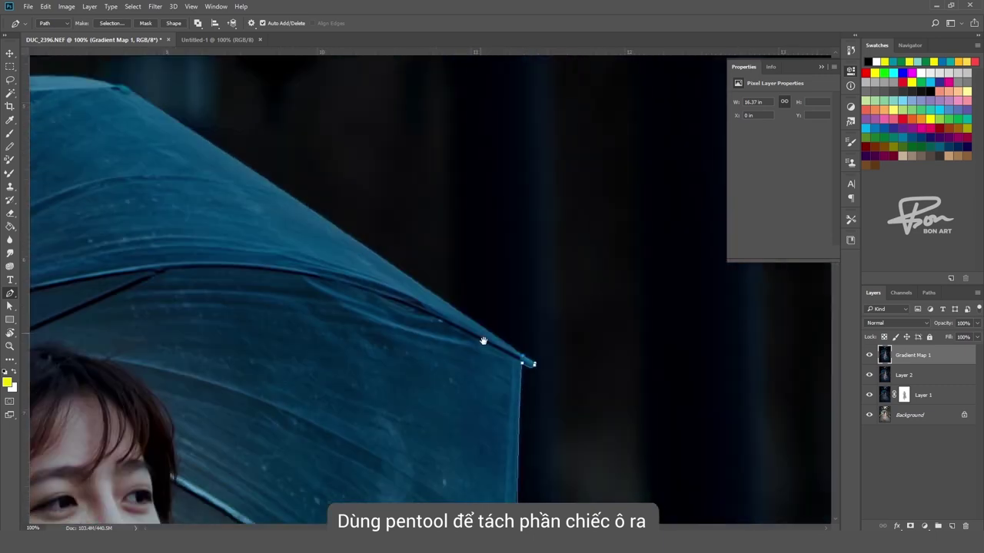
pyautogui.hscroll(-3, 307, 200)
pyautogui.moveTo(205, 172); pyautogui.dragTo(181, 156)
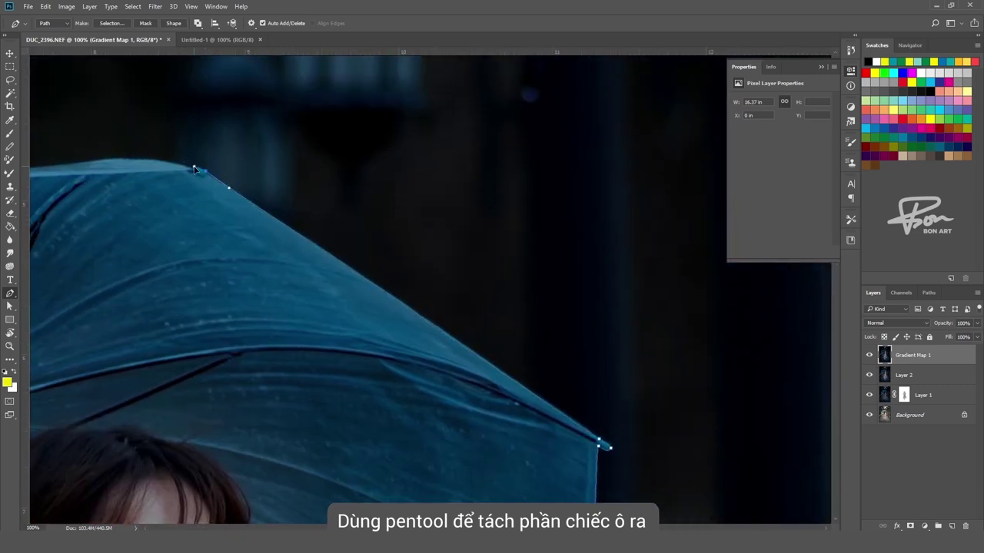
pyautogui.scroll(1, 333, 205)
pyautogui.hscroll(-5, 333, 205)
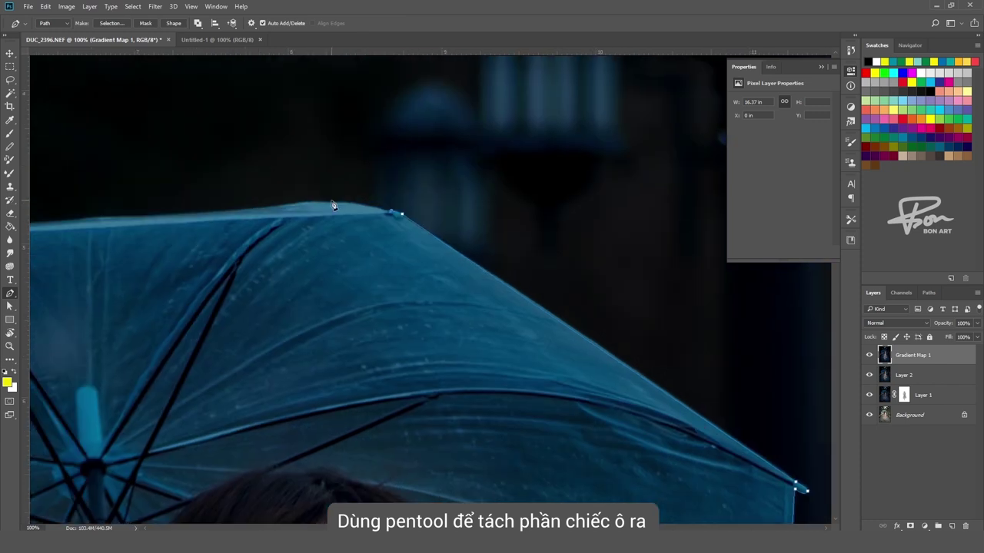
pyautogui.moveTo(275, 207); pyautogui.dragTo(437, 200)
pyautogui.click(283, 203)
pyautogui.moveTo(227, 227); pyautogui.dragTo(366, 207)
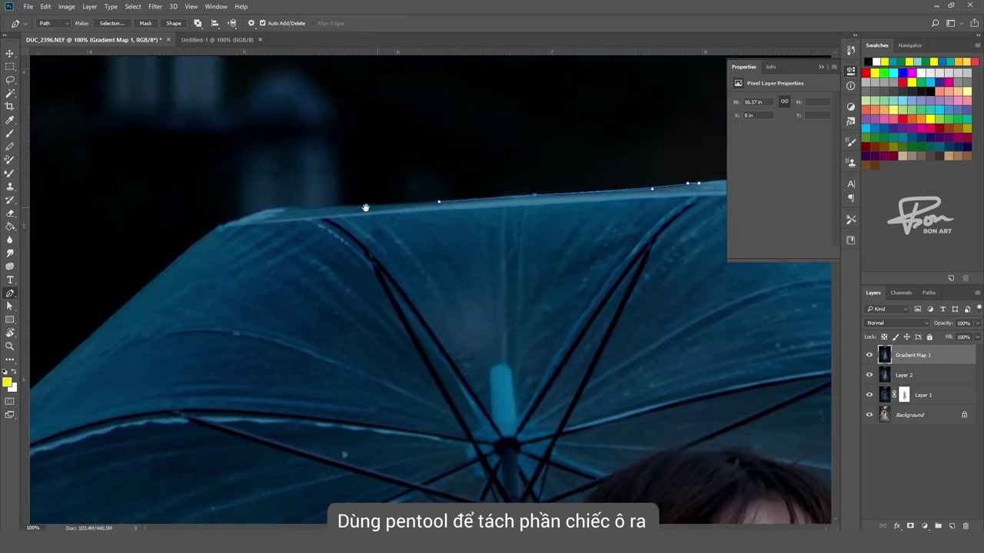
pyautogui.moveTo(285, 208); pyautogui.dragTo(274, 207)
pyautogui.scroll(-5, 206, 241)
pyautogui.hscroll(-7, 207, 240)
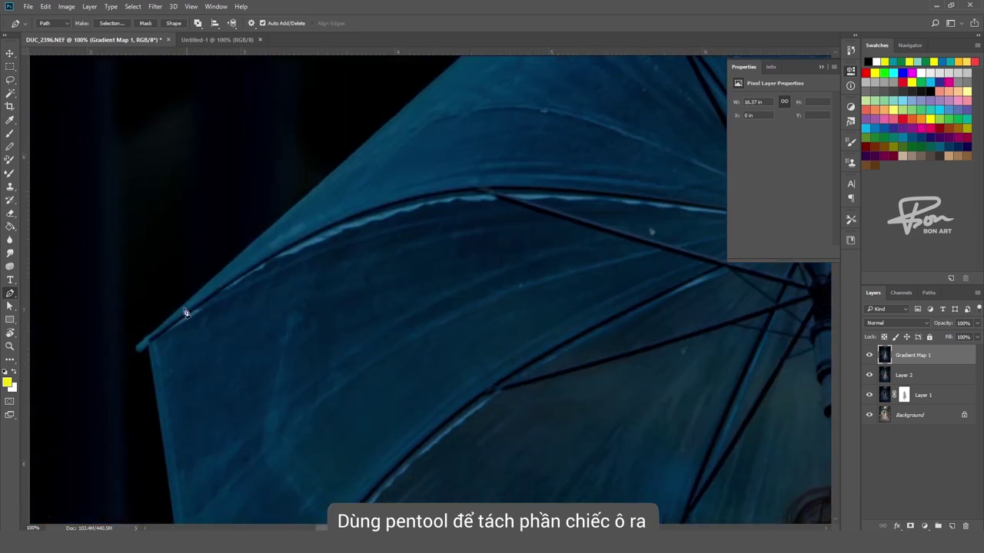
# Continue the path past the lower-left rib tips to where the umbrella meets the arm
pyautogui.click(146, 339)
pyautogui.scroll(-5, 144, 360)
pyautogui.scroll(-5, 145, 360)
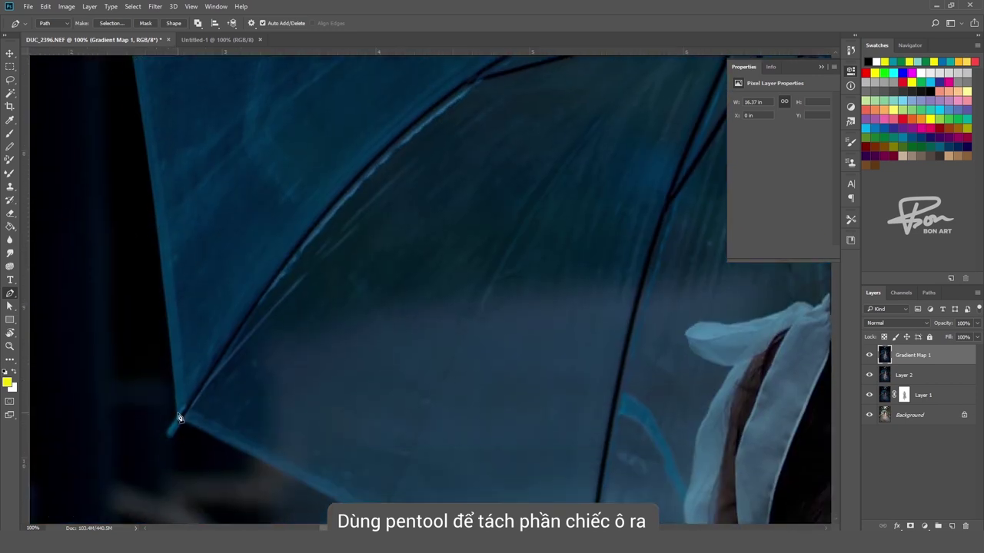
pyautogui.click(173, 428)
pyautogui.moveTo(221, 434); pyautogui.dragTo(147, 296)
pyautogui.scroll(-5, 146, 296)
pyautogui.hscroll(4, 147, 296)
pyautogui.moveTo(397, 394); pyautogui.dragTo(401, 418)
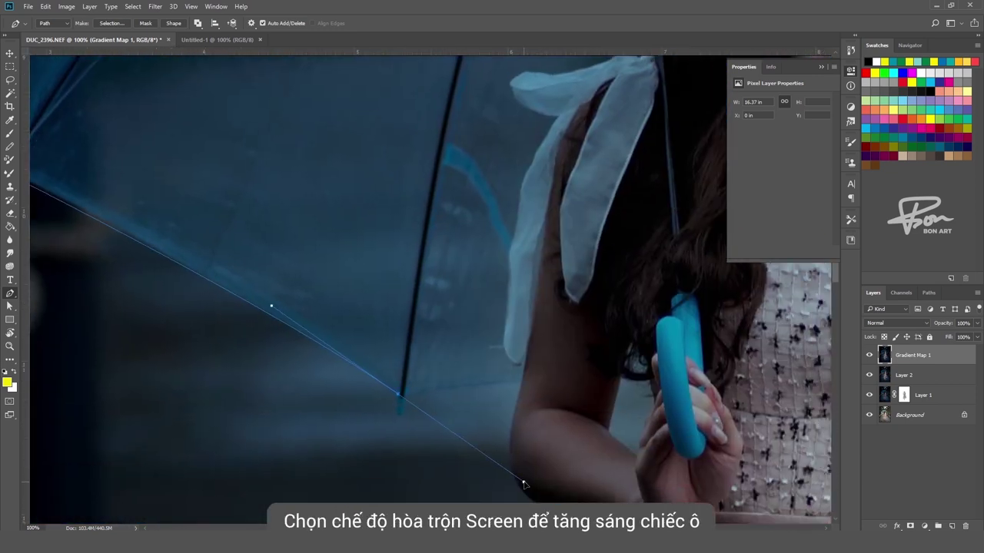
pyautogui.click(522, 388)
pyautogui.hotkey('ctrl', '-')
pyautogui.hotkey('ctrl', '-')
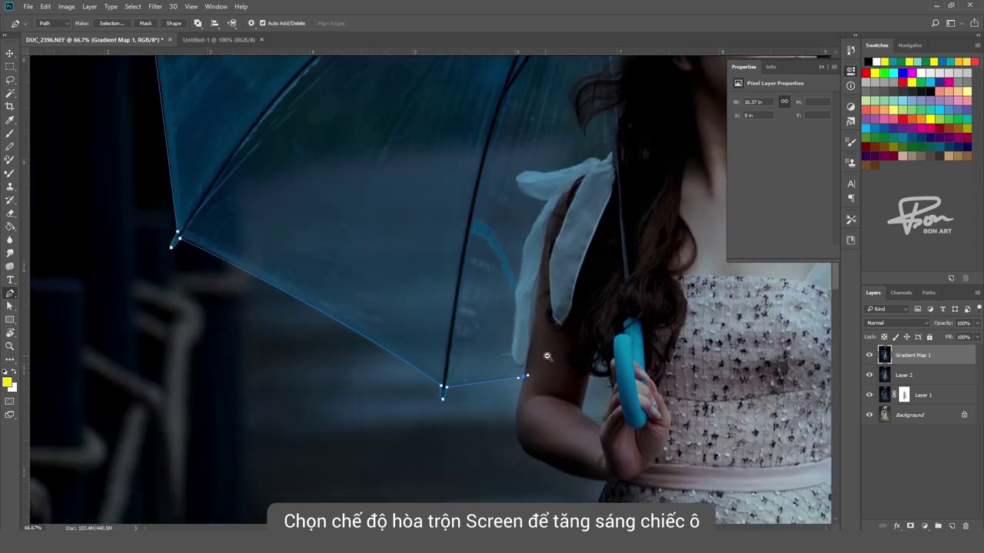
pyautogui.scroll(3, 424, 342)
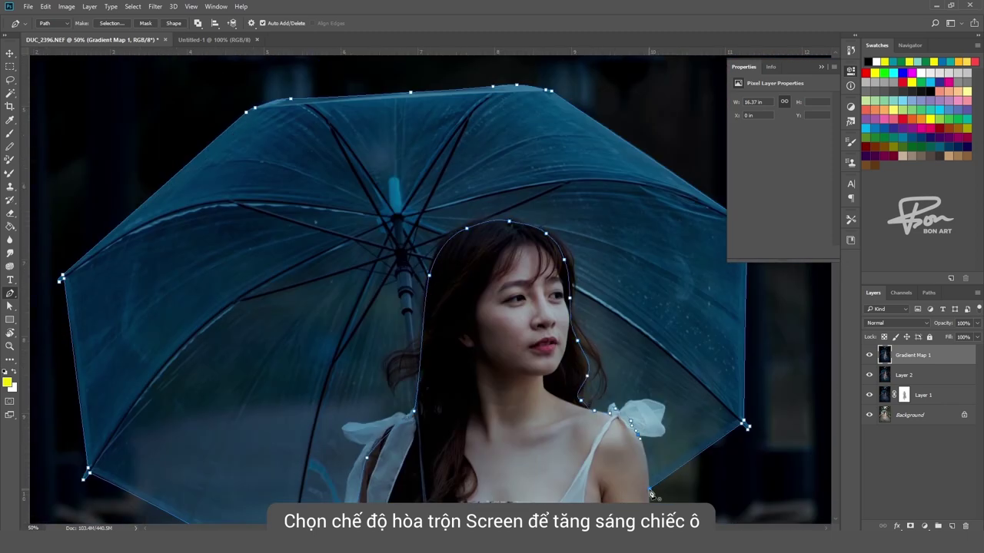
# Close the umbrella path, turn it into a selection, and copy it to Layer 3
pyautogui.click(659, 465)
pyautogui.rightClick(659, 466)
pyautogui.click(611, 423)
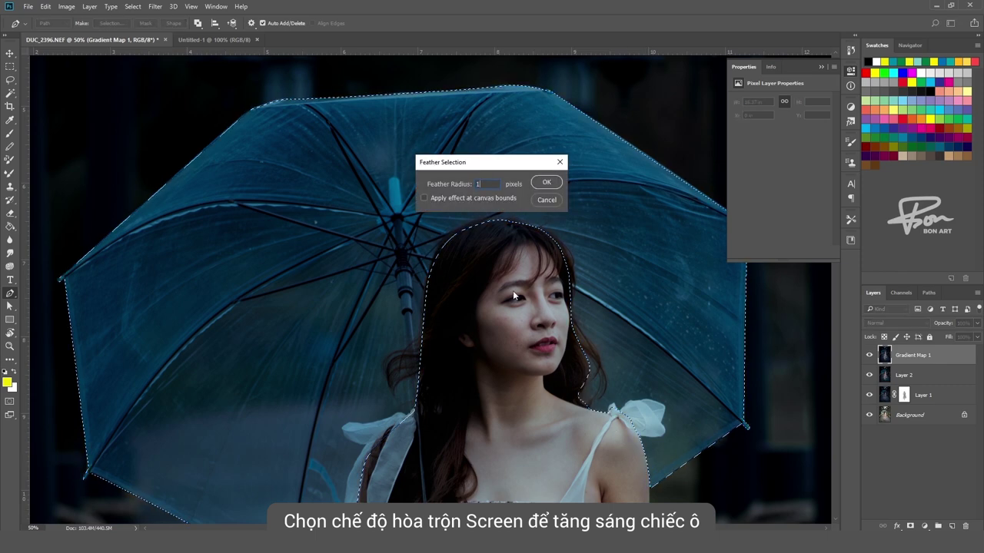
pyautogui.press('Return')
pyautogui.hotkey('ctrl', 'j')
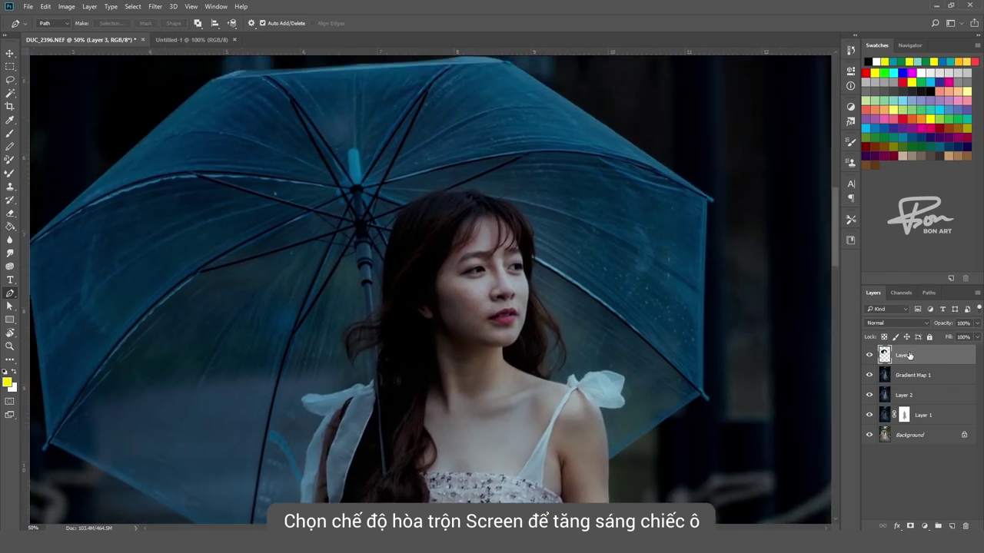
# Set Layer 3's blend mode to Screen to brighten the umbrella
pyautogui.click(897, 322)
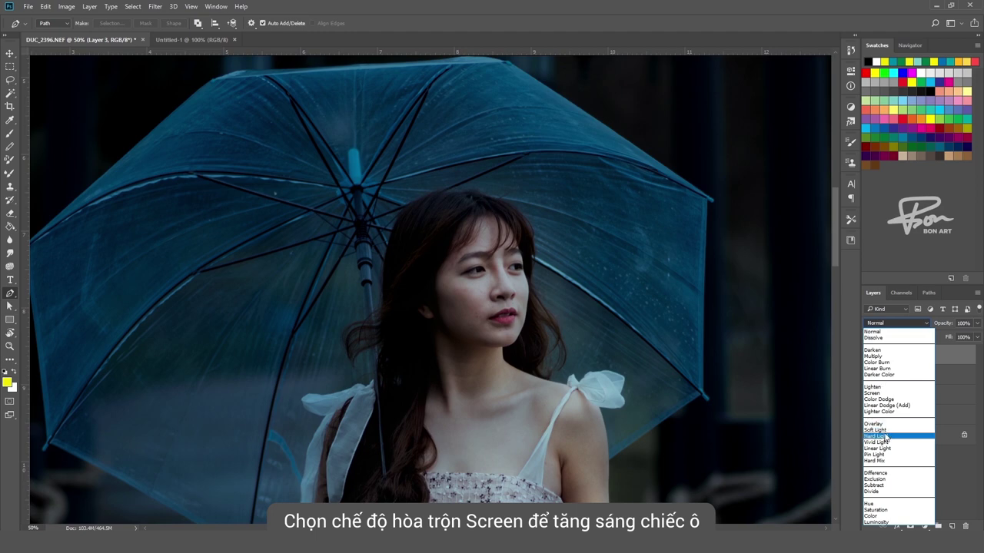
pyautogui.click(873, 392)
pyautogui.scroll(-2, 445, 284)
pyautogui.scroll(-1, 445, 285)
pyautogui.scroll(-1, 445, 284)
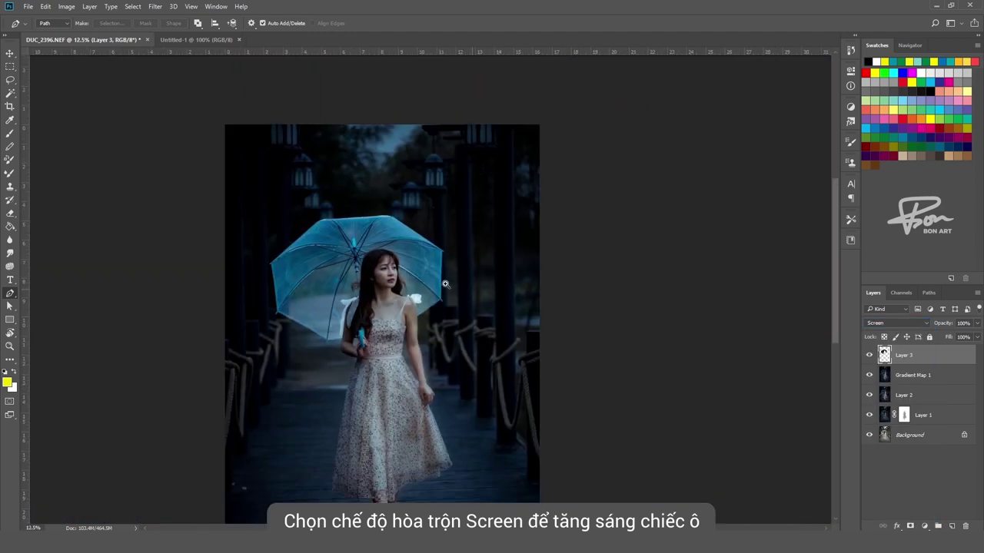
pyautogui.scroll(2, 445, 285)
pyautogui.scroll(1, 445, 285)
pyautogui.moveTo(461, 311); pyautogui.dragTo(502, 314)
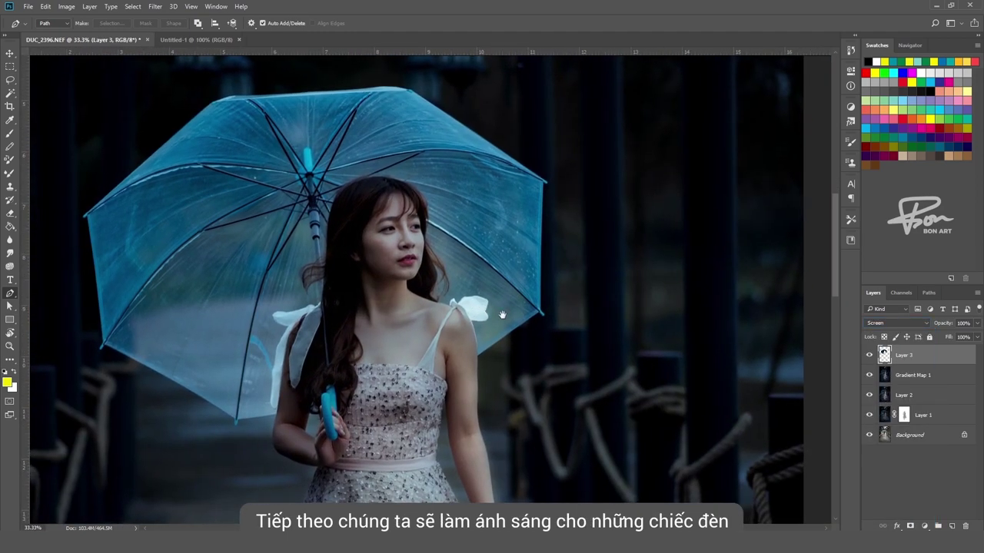
pyautogui.scroll(-3, 426, 292)
pyautogui.scroll(1, 426, 292)
pyautogui.press('b')
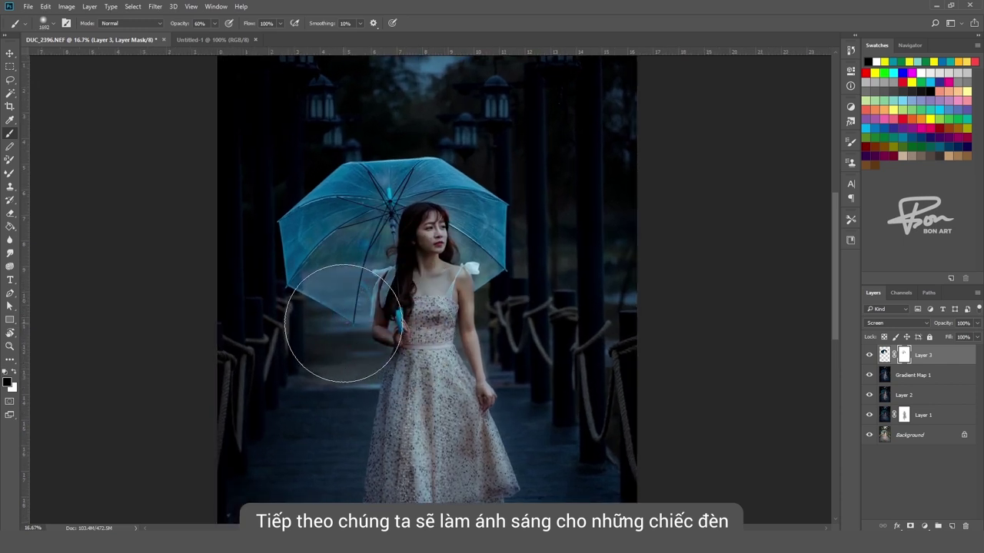
# Paint black on Layer 3's mask to tone down the glow over the face and umbrella's left side
pyautogui.scroll(-1, 464, 337)
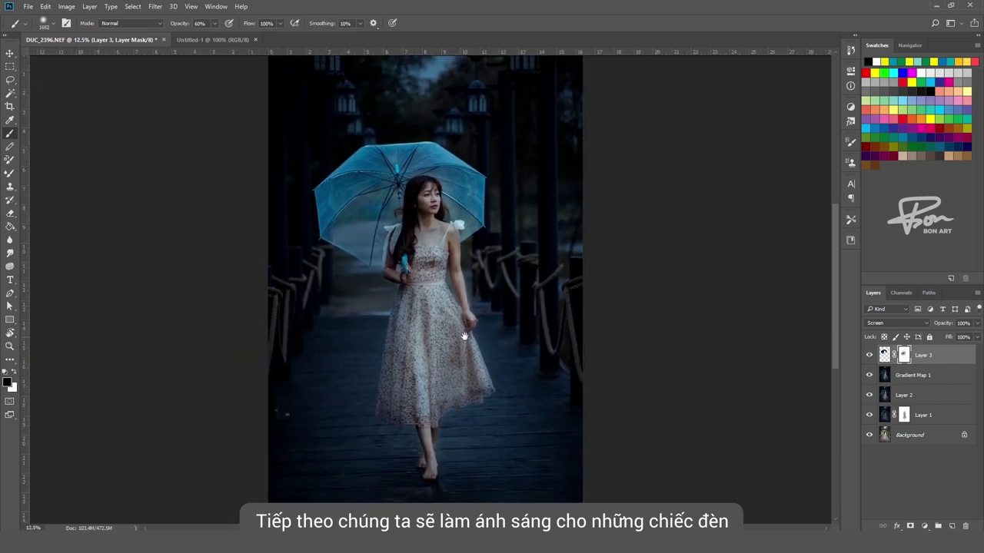
pyautogui.scroll(1, 461, 331)
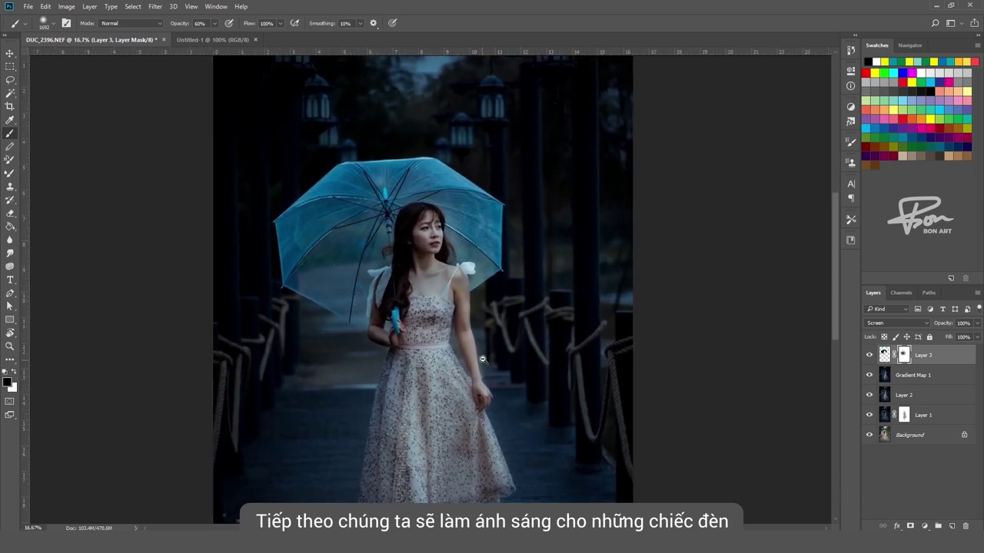
pyautogui.scroll(-1, 482, 359)
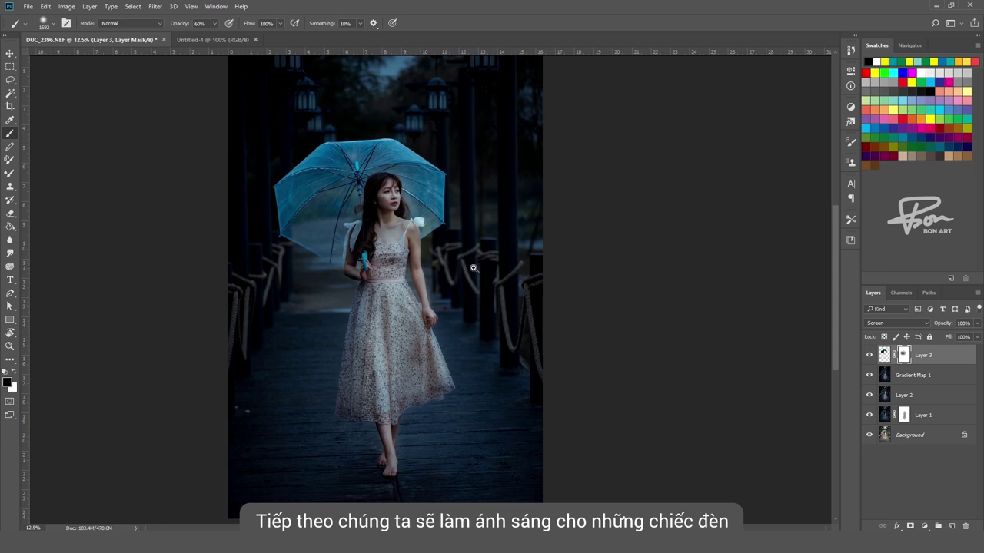
pyautogui.scroll(1, 422, 239)
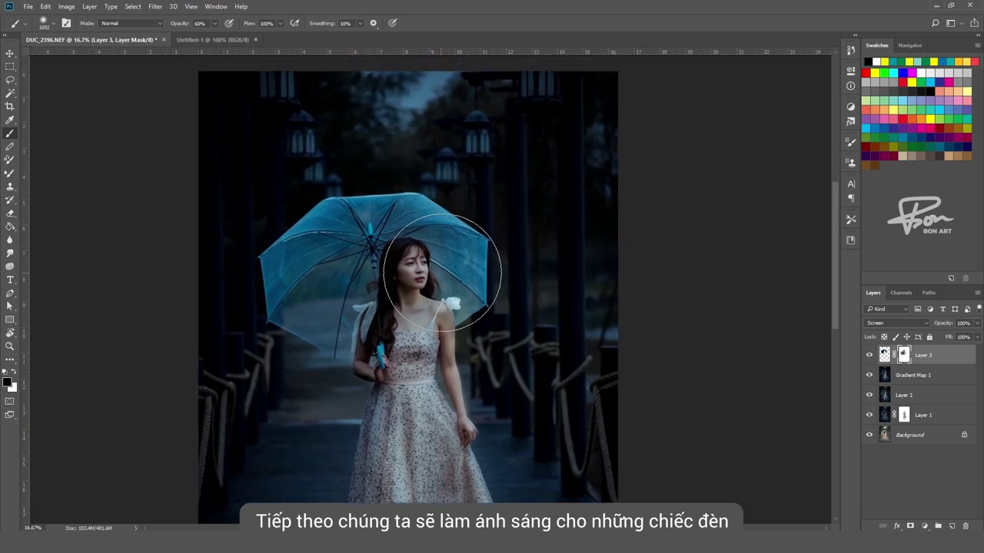
pyautogui.click(440, 273)
pyautogui.scroll(-1, 500, 380)
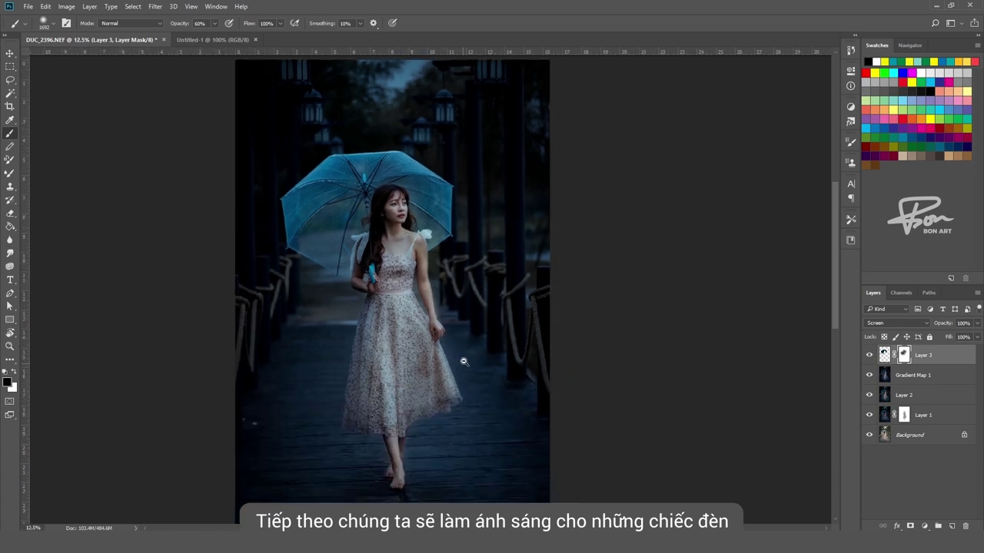
pyautogui.moveTo(454, 276); pyautogui.dragTo(487, 340)
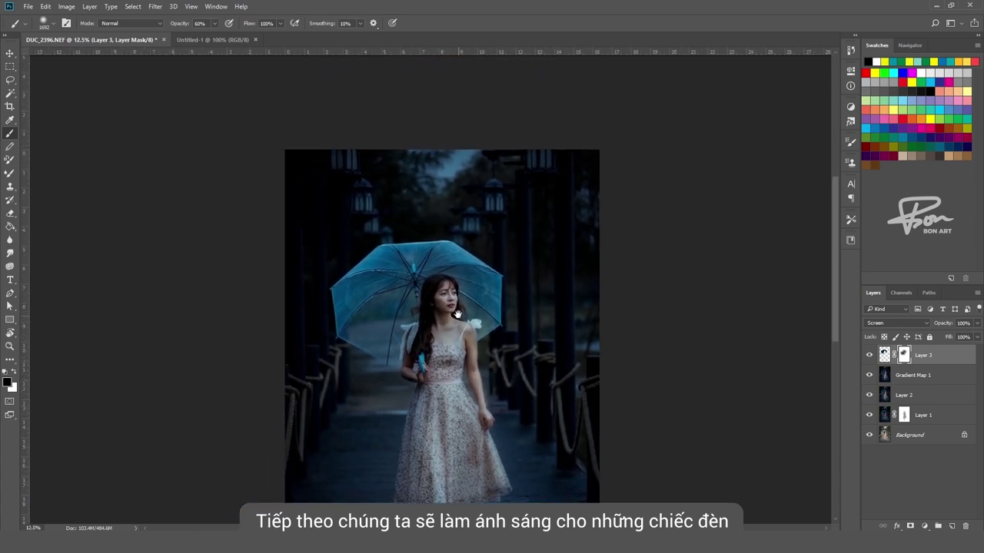
pyautogui.moveTo(415, 292); pyautogui.dragTo(428, 277)
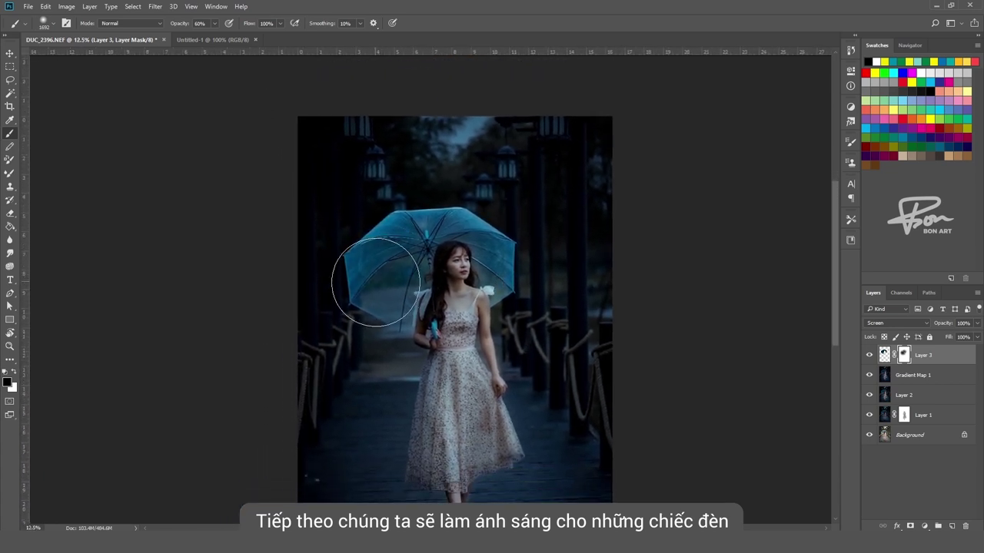
pyautogui.moveTo(362, 281); pyautogui.dragTo(434, 290)
pyautogui.scroll(1, 504, 322)
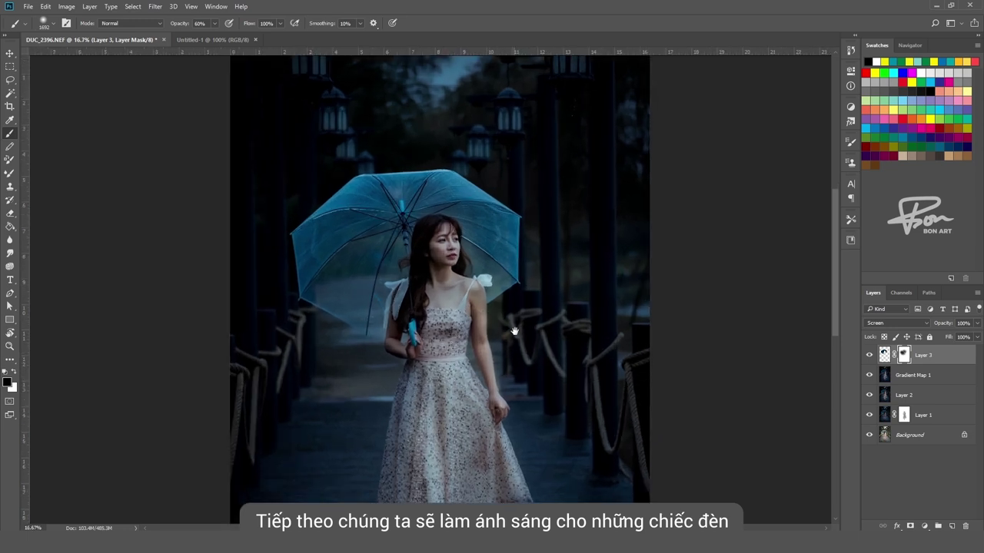
pyautogui.moveTo(529, 351); pyautogui.dragTo(487, 356)
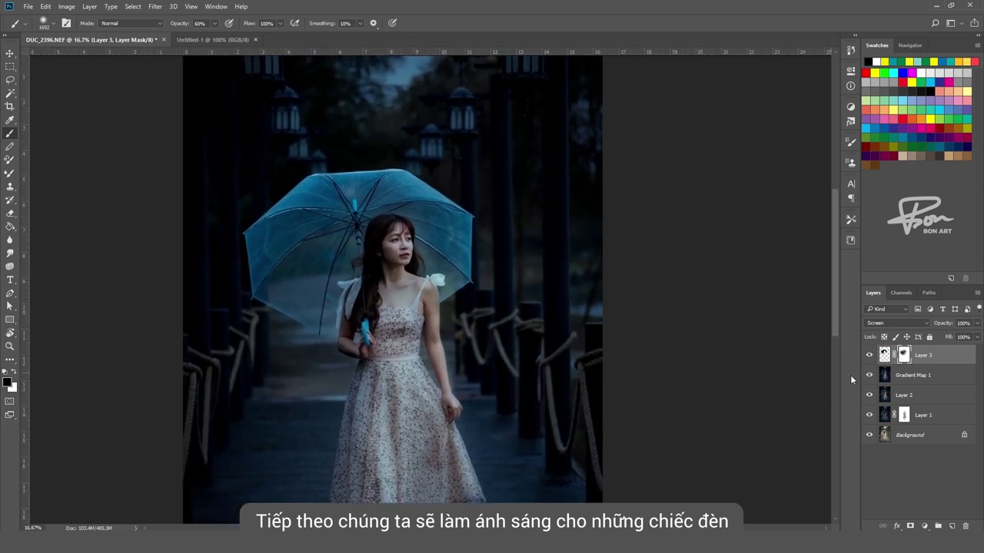
# Duplicate Layer 3, merge copies of three layers into Layer 3 copy 3, and add Layer 4
pyautogui.hotkey('ctrl', '2')
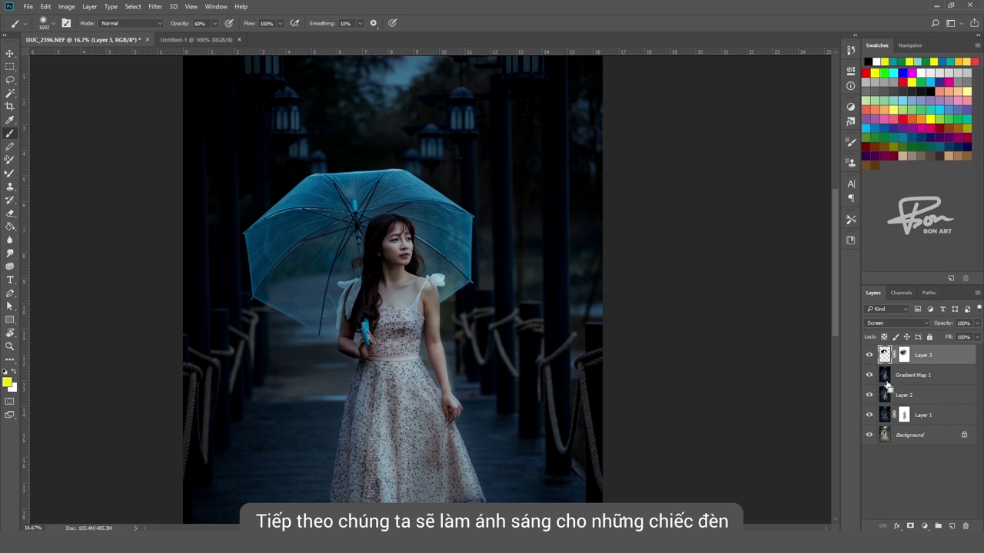
pyautogui.hotkey('ctrl', 'j')
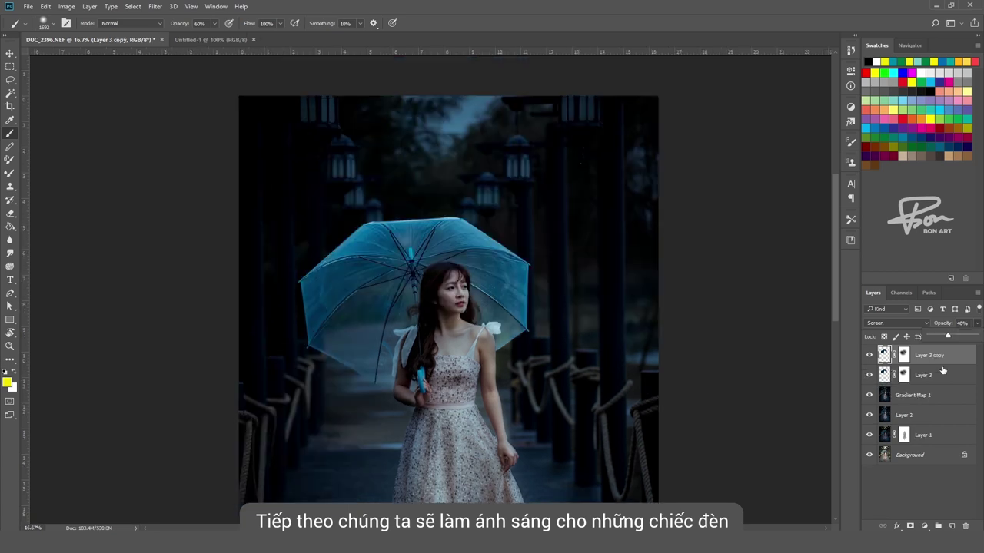
pyautogui.keyDown('shift'); pyautogui.click(943, 395); pyautogui.keyUp('shift')
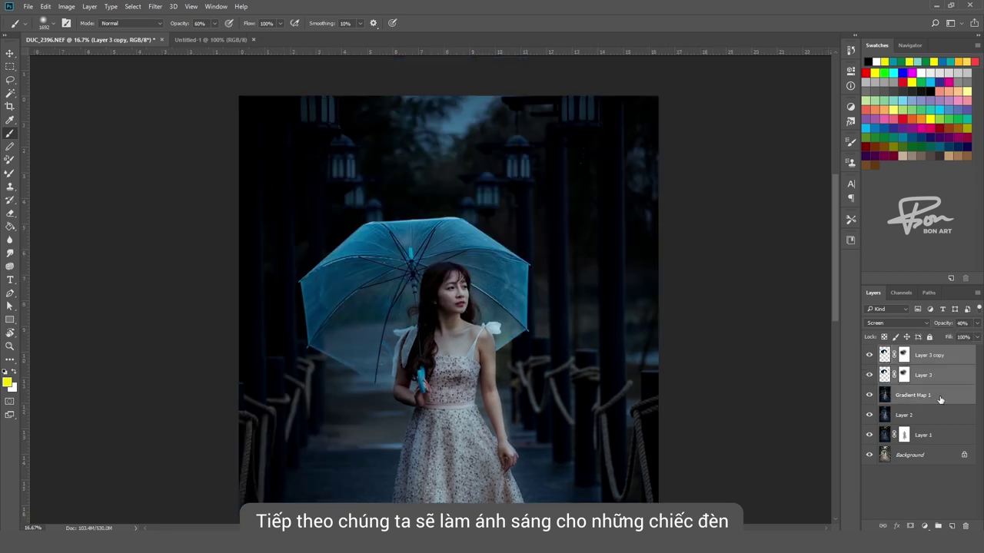
pyautogui.hotkey('ctrl', 'j')
pyautogui.hotkey('ctrl', 'e')
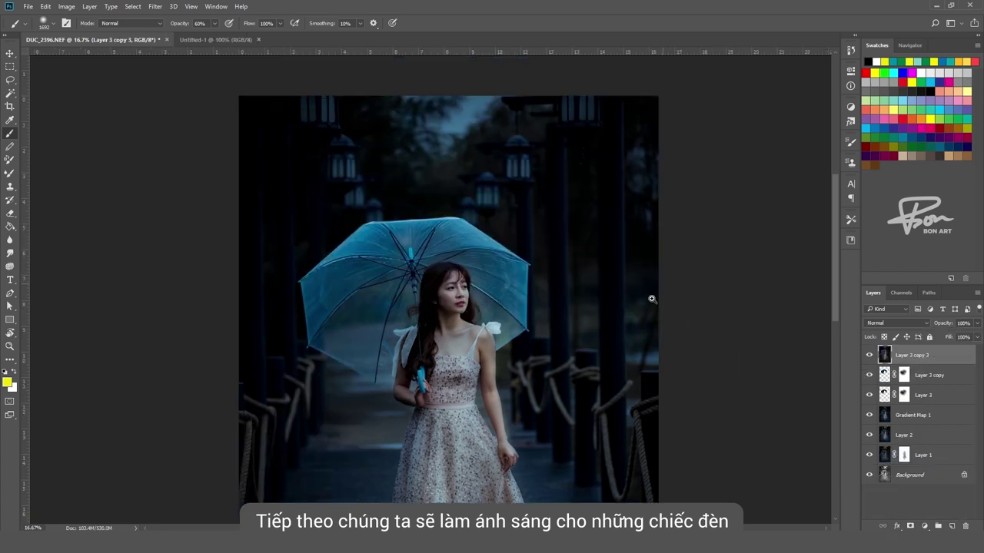
pyautogui.scroll(-1, 652, 299)
pyautogui.scroll(-1, 571, 254)
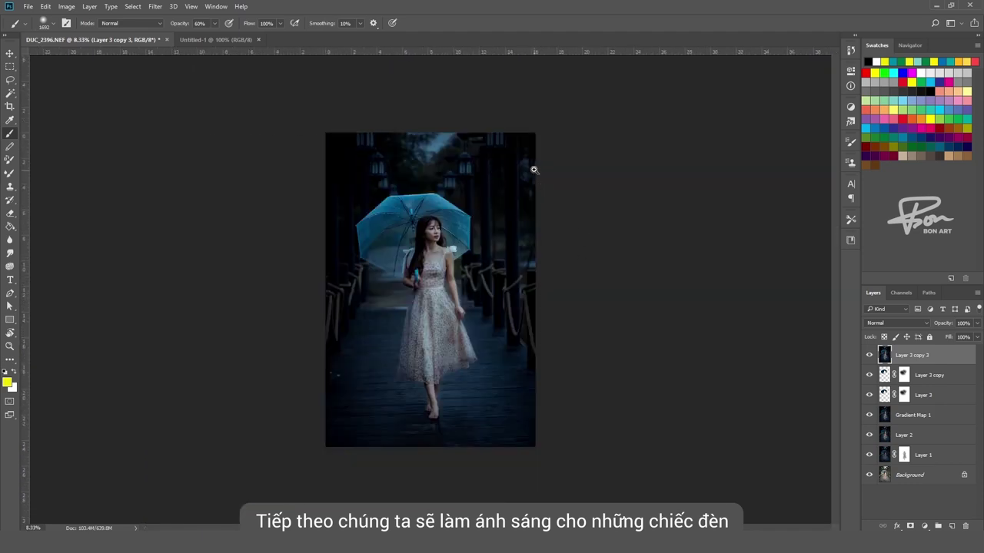
pyautogui.scroll(2, 533, 169)
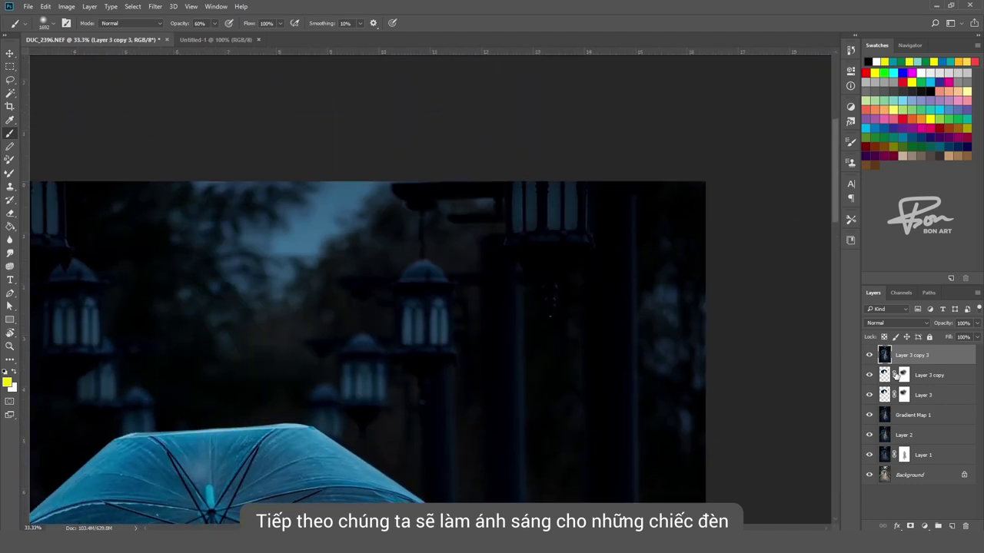
pyautogui.click(952, 526)
# Lasso-select the window panes of the right-hand and lower-centre lanterns
pyautogui.scroll(1, 600, 241)
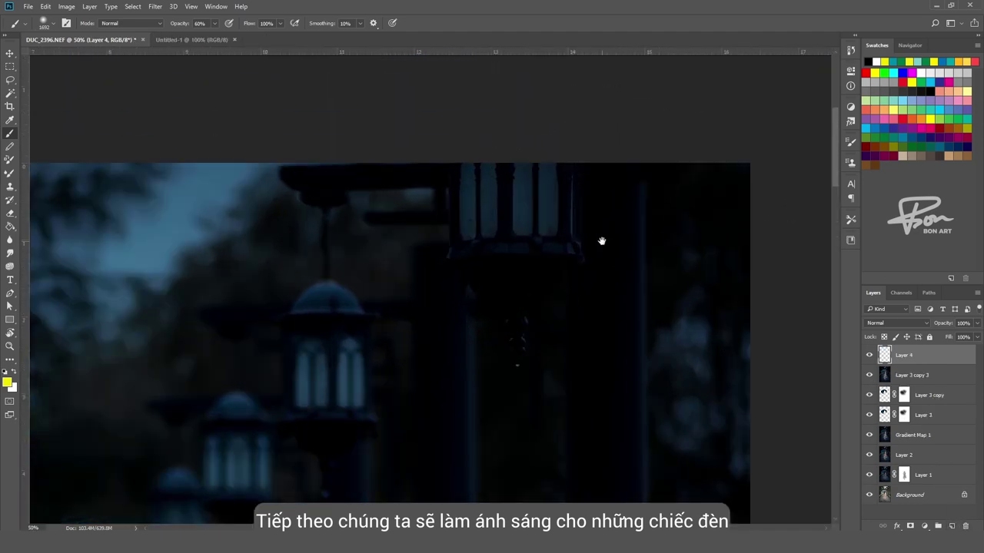
pyautogui.press('l')
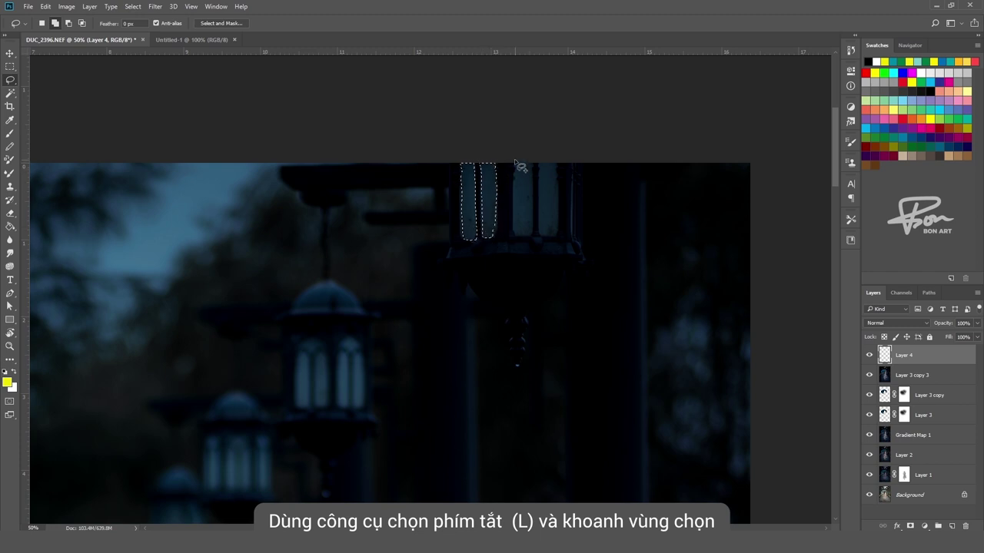
pyautogui.moveTo(555, 176); pyautogui.dragTo(541, 231)
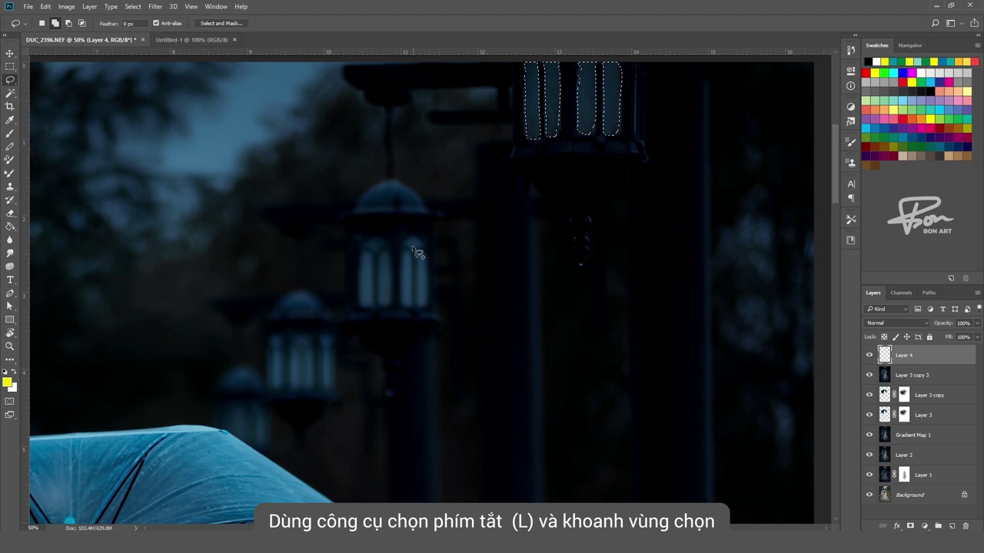
pyautogui.moveTo(405, 246); pyautogui.dragTo(424, 245)
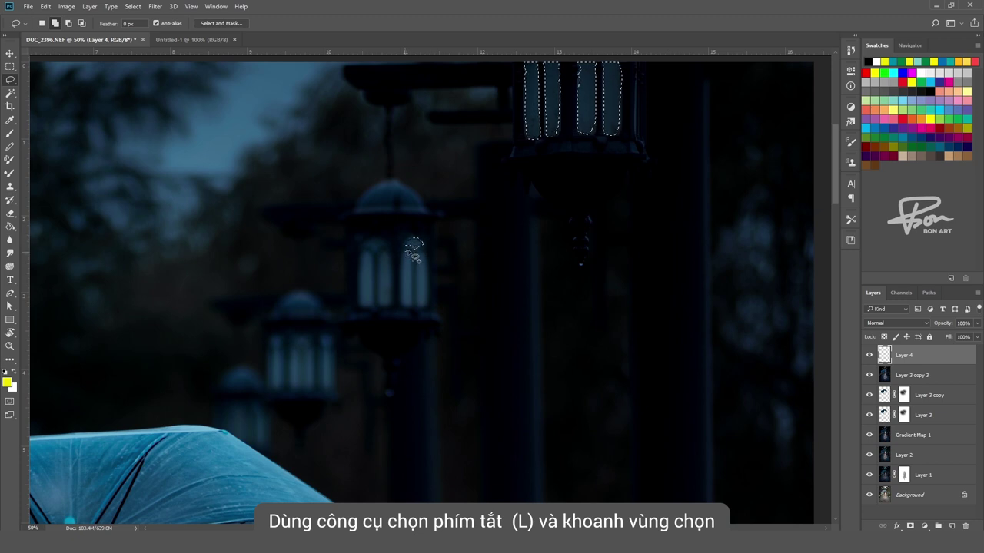
pyautogui.moveTo(406, 281)
pyautogui.mouseDown()
pyautogui.moveTo(424, 301)
pyautogui.moveTo(389, 254)
pyautogui.moveTo(368, 310)
pyautogui.mouseUp()
pyautogui.moveTo(388, 253); pyautogui.dragTo(515, 173)
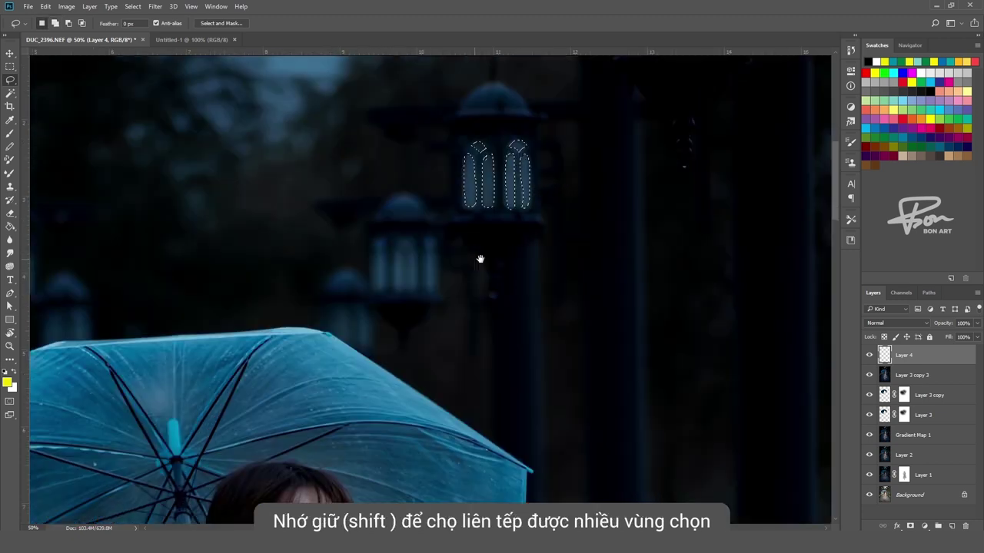
pyautogui.moveTo(425, 262)
pyautogui.mouseDown()
pyautogui.moveTo(438, 272)
pyautogui.moveTo(403, 261)
pyautogui.mouseUp()
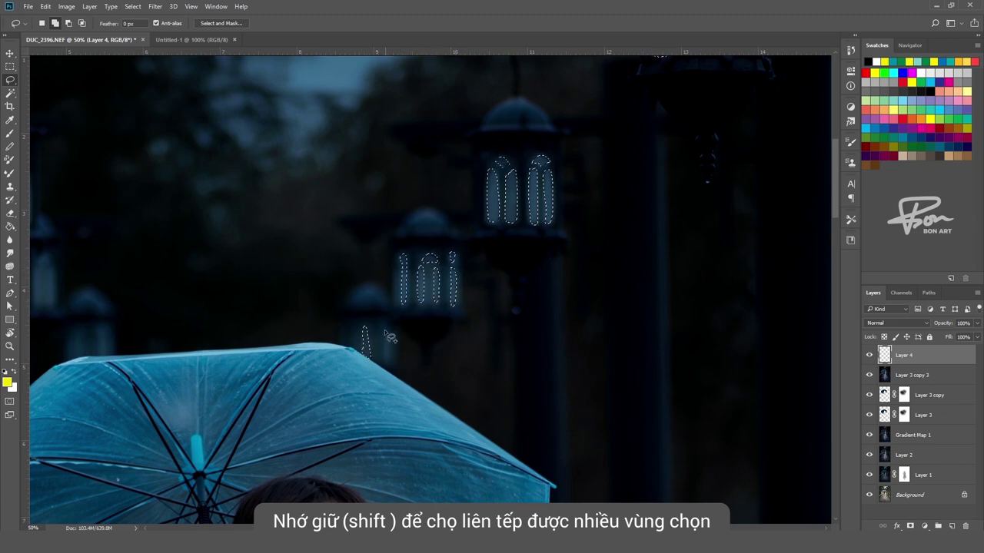
# Add the upper-left and lower lanterns' window panes to the lasso selection
pyautogui.moveTo(362, 341); pyautogui.dragTo(440, 305)
pyautogui.moveTo(225, 171)
pyautogui.mouseDown()
pyautogui.moveTo(229, 202)
pyautogui.moveTo(240, 179)
pyautogui.mouseUp()
pyautogui.moveTo(248, 170); pyautogui.dragTo(253, 246)
pyautogui.moveTo(263, 172); pyautogui.dragTo(262, 170)
pyautogui.moveTo(287, 170); pyautogui.dragTo(321, 174)
pyautogui.moveTo(327, 350)
pyautogui.mouseDown()
pyautogui.moveTo(339, 352)
pyautogui.moveTo(355, 390)
pyautogui.moveTo(367, 348)
pyautogui.moveTo(316, 366)
pyautogui.mouseUp()
pyautogui.moveTo(407, 374); pyautogui.dragTo(386, 229)
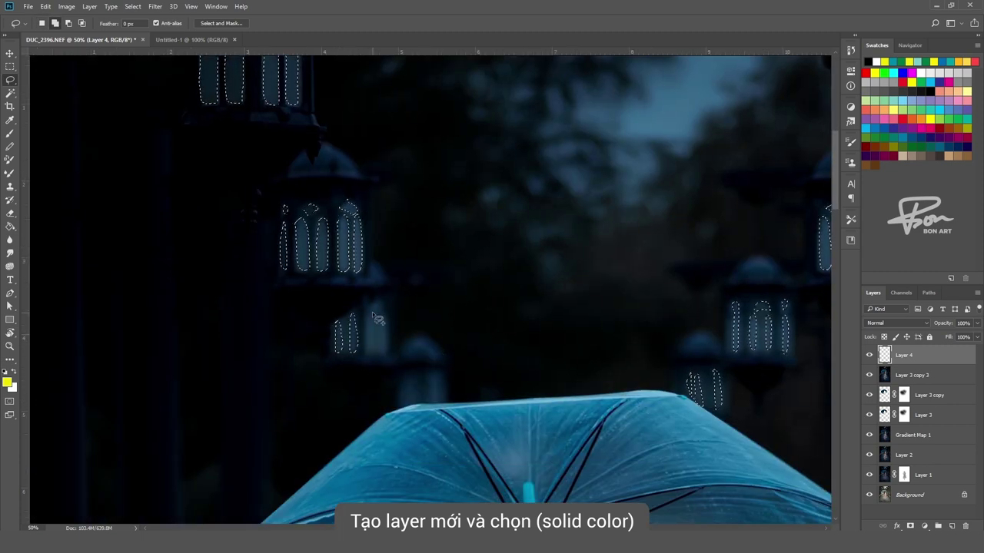
pyautogui.moveTo(479, 370); pyautogui.dragTo(492, 308)
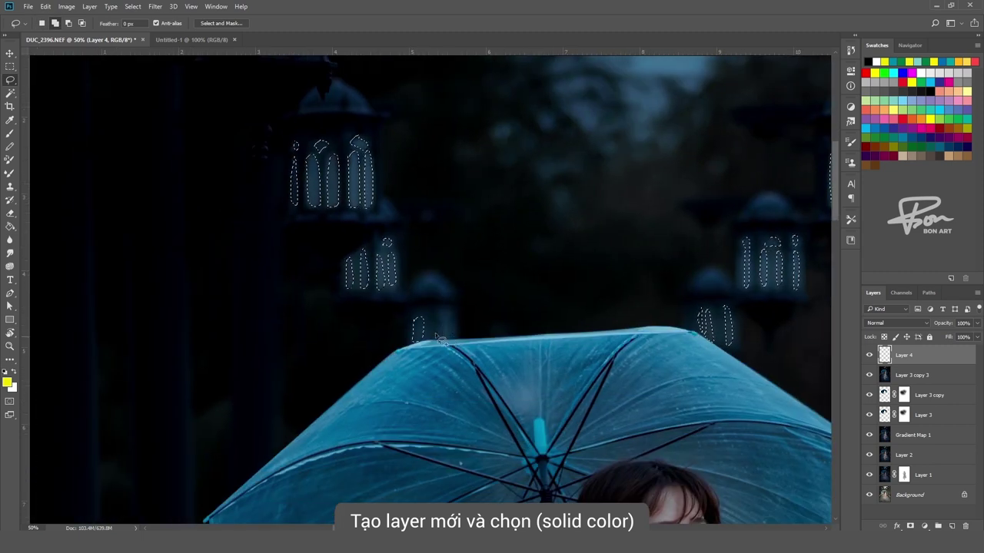
# Try a warm yellow Solid Color fill layer on the panes, then discard it
pyautogui.hotkey('ctrl', '-')
pyautogui.hotkey('ctrl', '-')
pyautogui.hotkey('ctrl', '-')
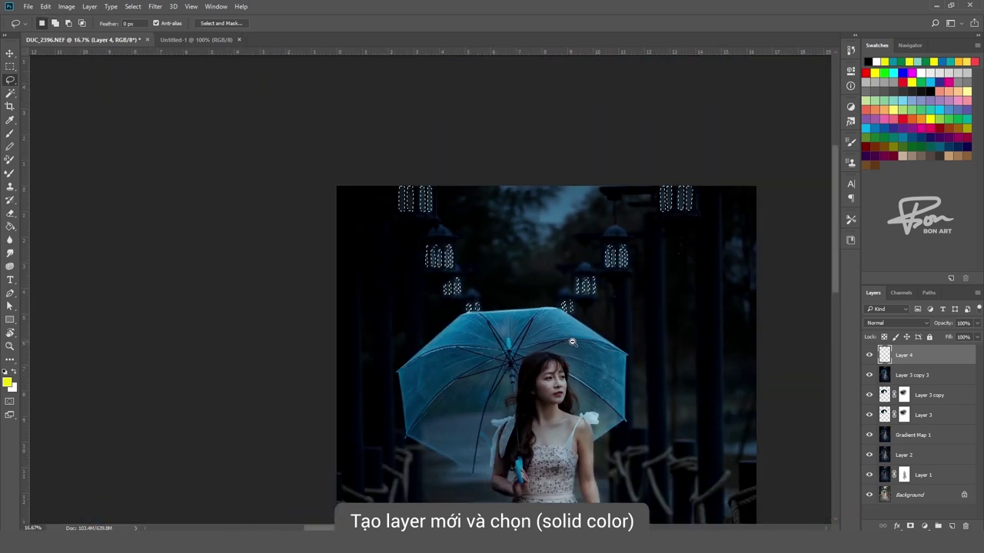
pyautogui.hotkey('ctrl', '-')
pyautogui.click(924, 526)
pyautogui.click(899, 304)
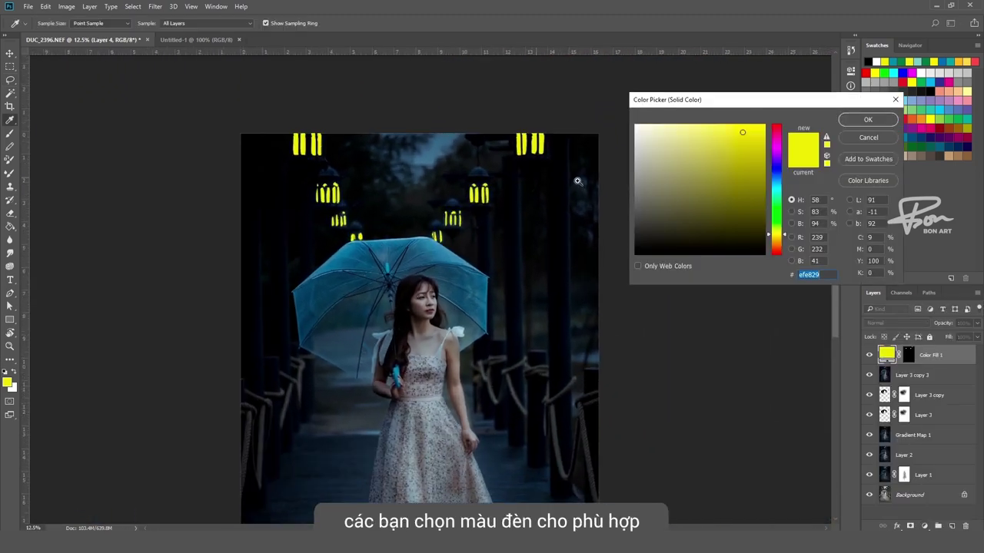
pyautogui.hotkey('ctrl', '+')
pyautogui.hotkey('ctrl', '+')
pyautogui.moveTo(776, 235); pyautogui.dragTo(777, 244)
pyautogui.click(706, 134)
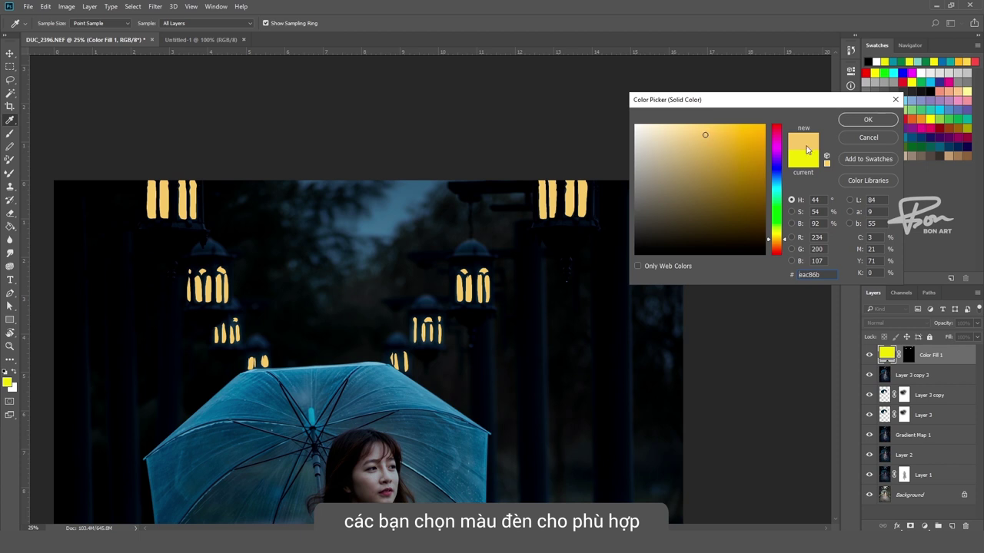
pyautogui.press('Escape')
# Feather the lantern-pane selection by 1 pixel instead of 20
pyautogui.hotkey('shift', 'F6')
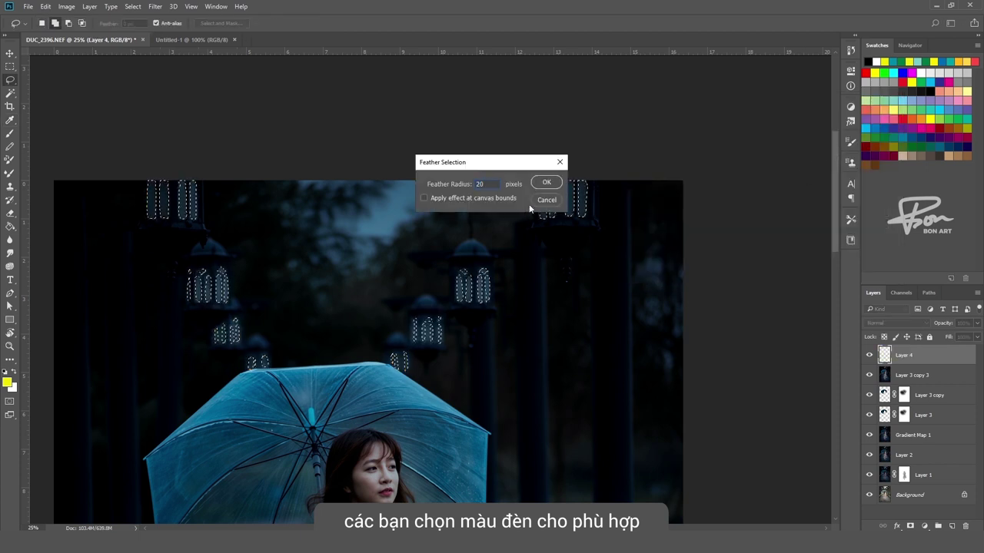
pyautogui.click(542, 202)
pyautogui.hotkey('shift', 'F6')
pyautogui.write('1')
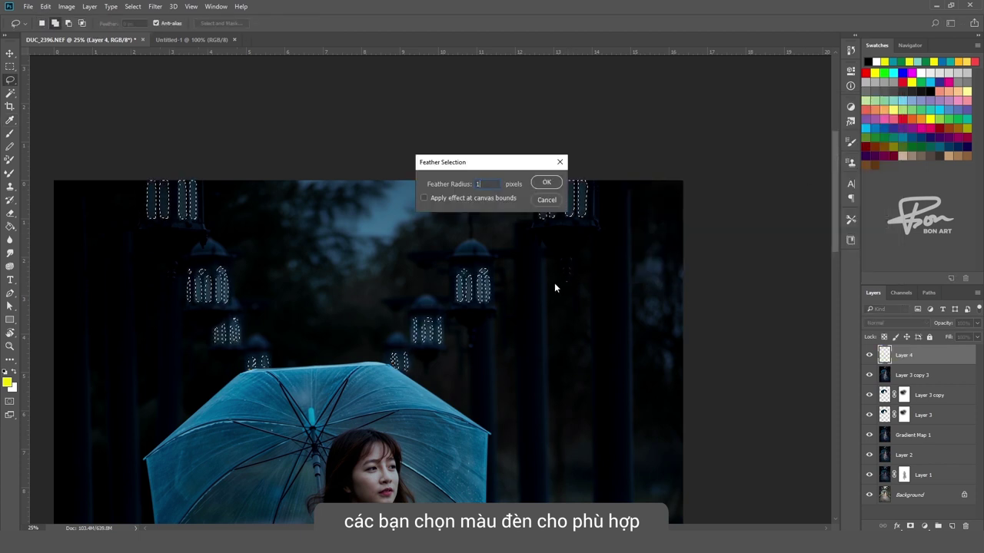
pyautogui.press('Return')
# Fill the panes with yellow and add a yellow Color Fill layer in Color Dodge
pyautogui.hotkey('alt', 'BackSpace')
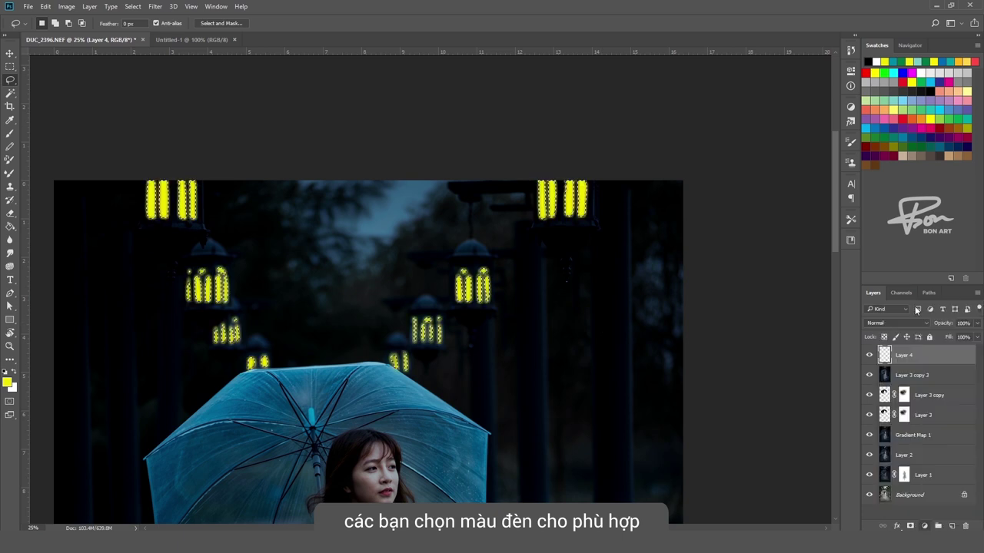
pyautogui.press('Return')
pyautogui.hotkey('ctrl', '-')
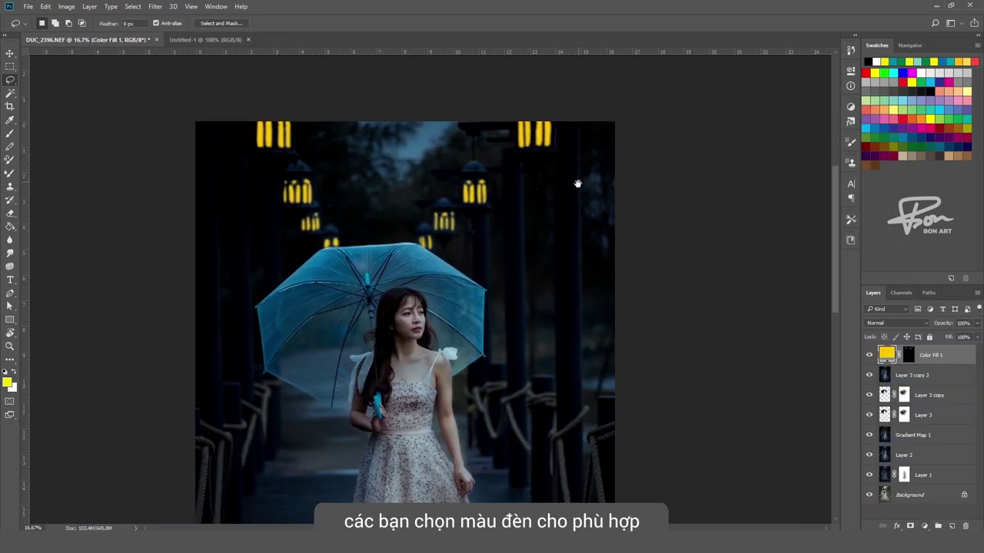
pyautogui.click(895, 323)
pyautogui.click(891, 384)
pyautogui.hotkey('ctrl', '+')
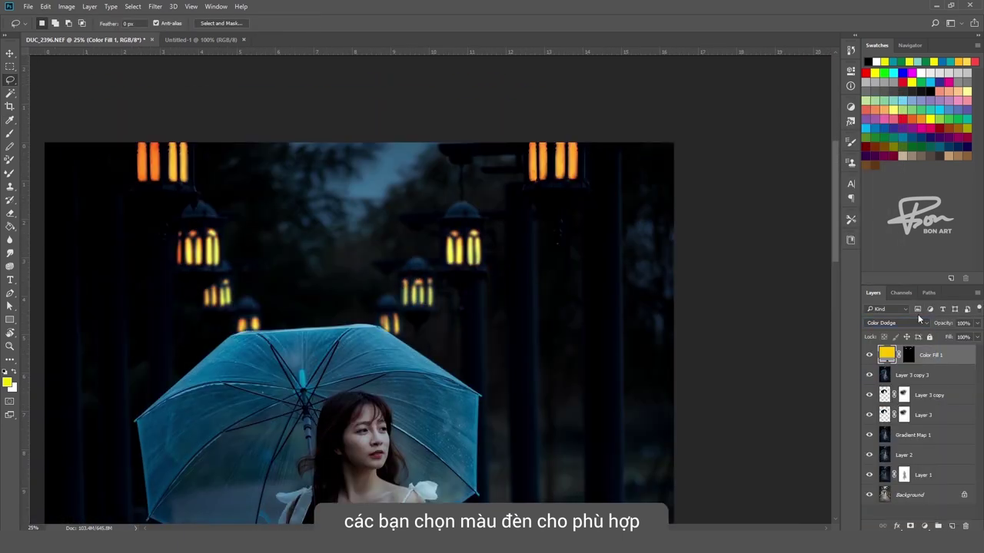
# Lower the fill layer to 76% opacity and duplicate it to intensify the glow
pyautogui.moveTo(976, 323); pyautogui.dragTo(962, 338)
pyautogui.hotkey('ctrl', 'j')
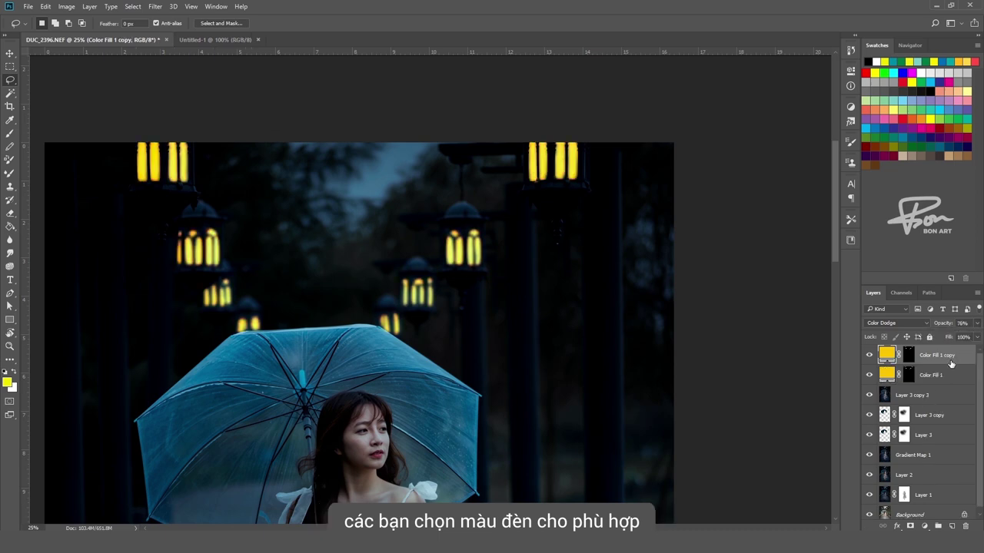
pyautogui.scroll(-2, 593, 288)
pyautogui.scroll(2, 551, 185)
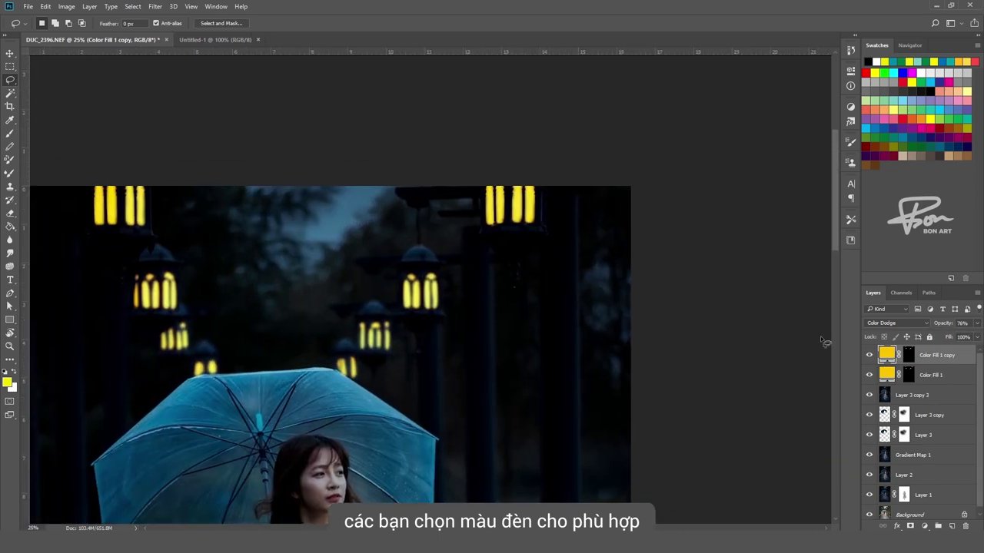
# Add a new empty Layer 4 on top and set a yellow foreground for the Brush
pyautogui.hotkey('ctrl', 'shift', 'alt', 'n')
pyautogui.press('b')
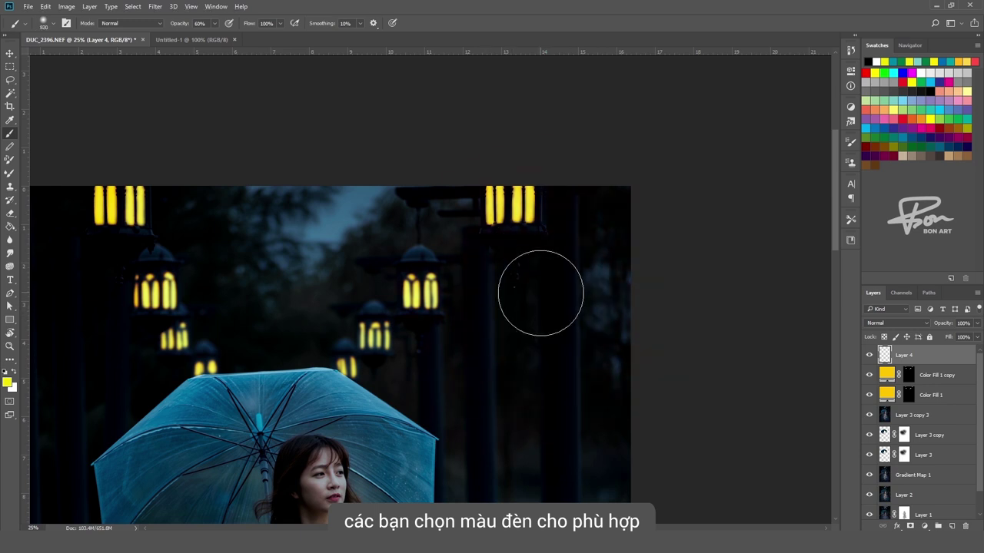
pyautogui.click(928, 375)
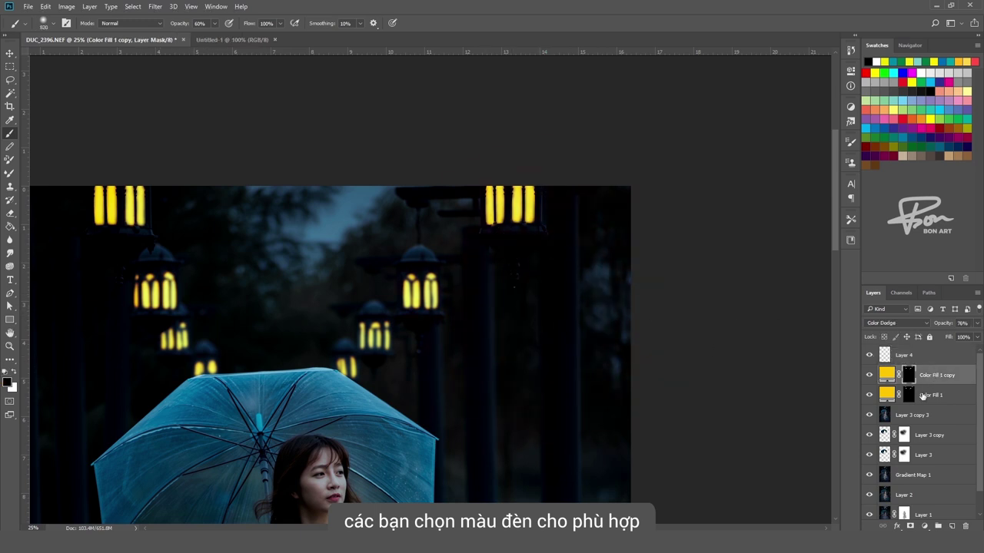
pyautogui.click(900, 356)
pyautogui.keyDown('alt'); pyautogui.click(135, 202); pyautogui.keyUp('alt')
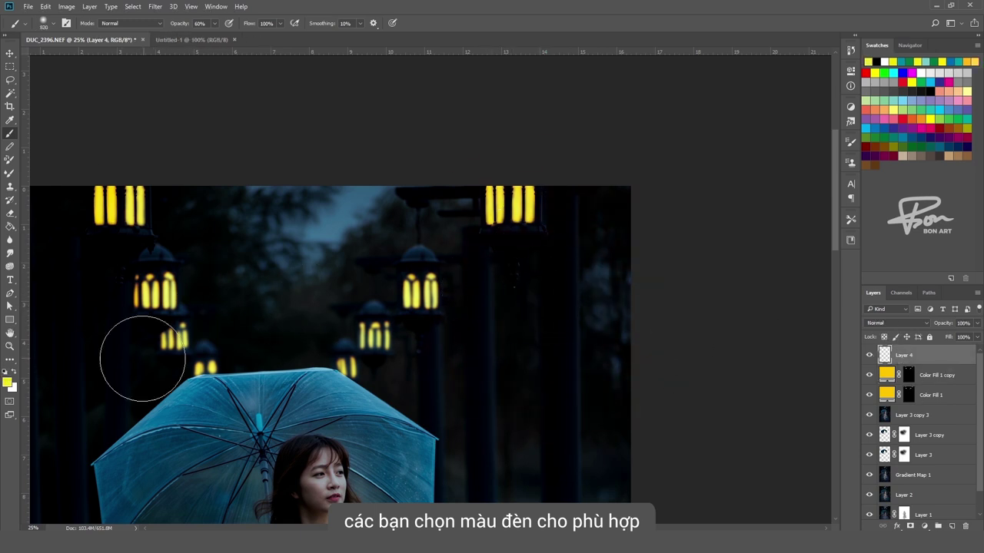
# Test-paint yellow dabs with the default and a soft 300 px brush, undoing each
pyautogui.click(330, 300)
pyautogui.hotkey('ctrl', 'z')
pyautogui.rightClick(467, 327)
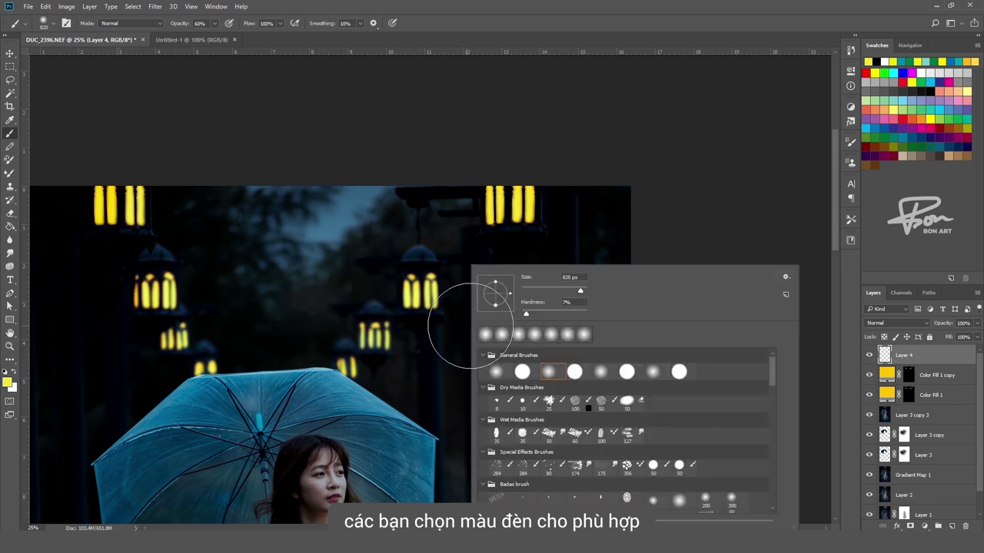
pyautogui.click(729, 501)
pyautogui.click(385, 266)
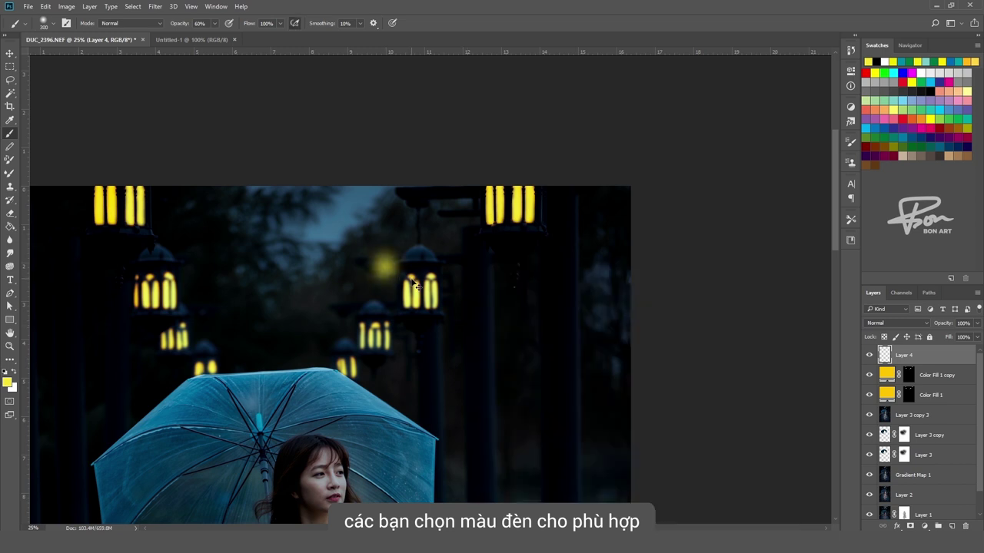
pyautogui.hotkey('ctrl', 'z')
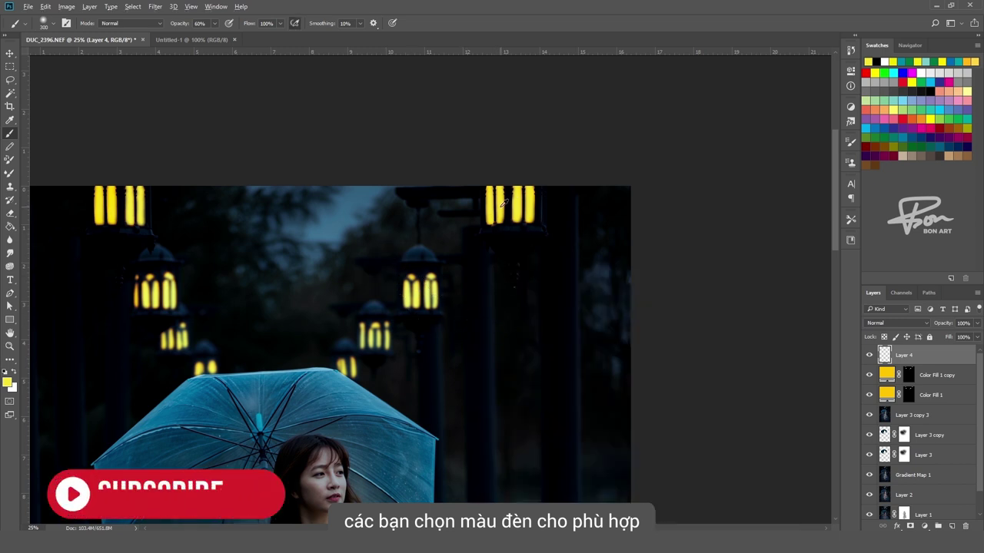
# Choose a soft round 500 px brush at 0% hardness, testing and undoing a glow dab
pyautogui.rightClick(521, 266)
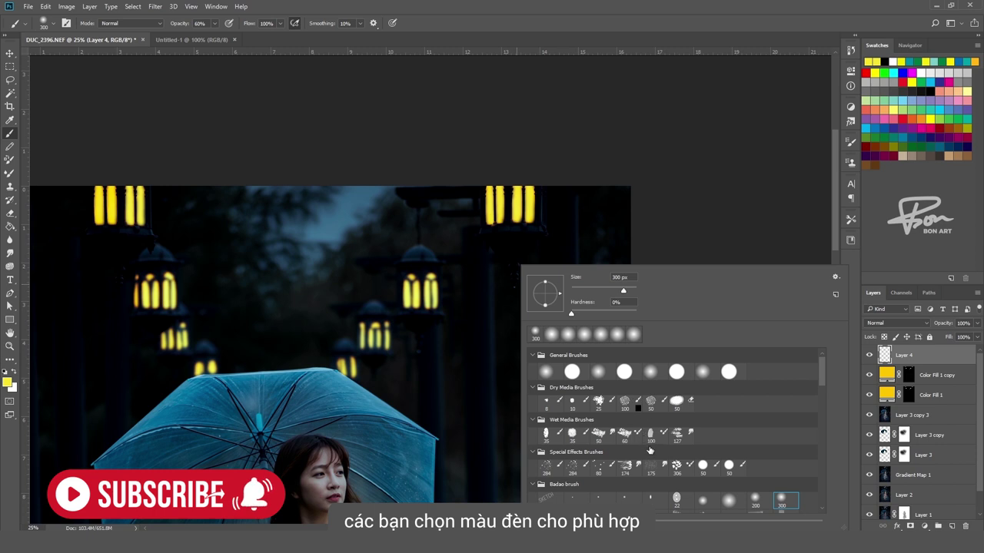
pyautogui.scroll(-1, 651, 454)
pyautogui.scroll(-1, 660, 465)
pyautogui.scroll(-1, 666, 473)
pyautogui.scroll(-1, 671, 481)
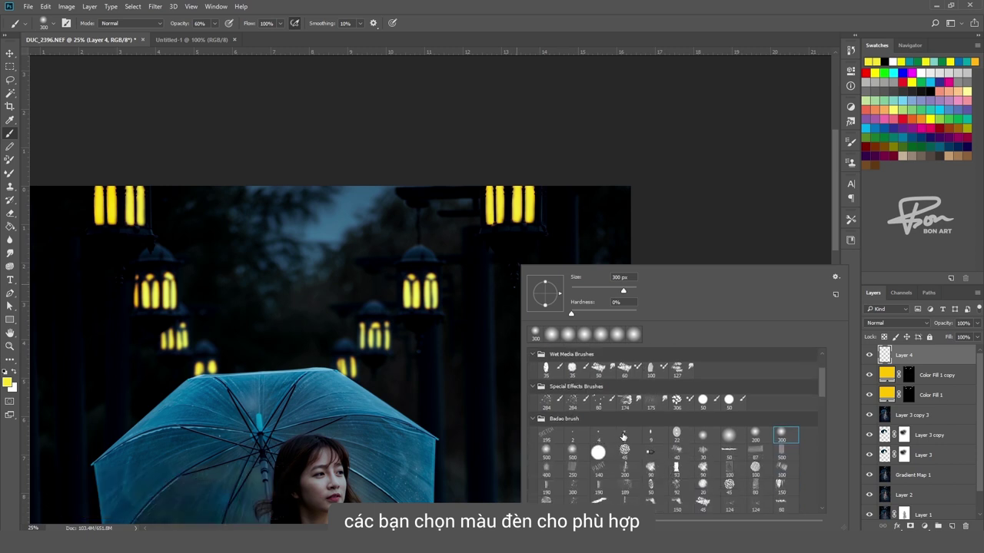
pyautogui.scroll(-4, 615, 433)
pyautogui.scroll(1, 603, 429)
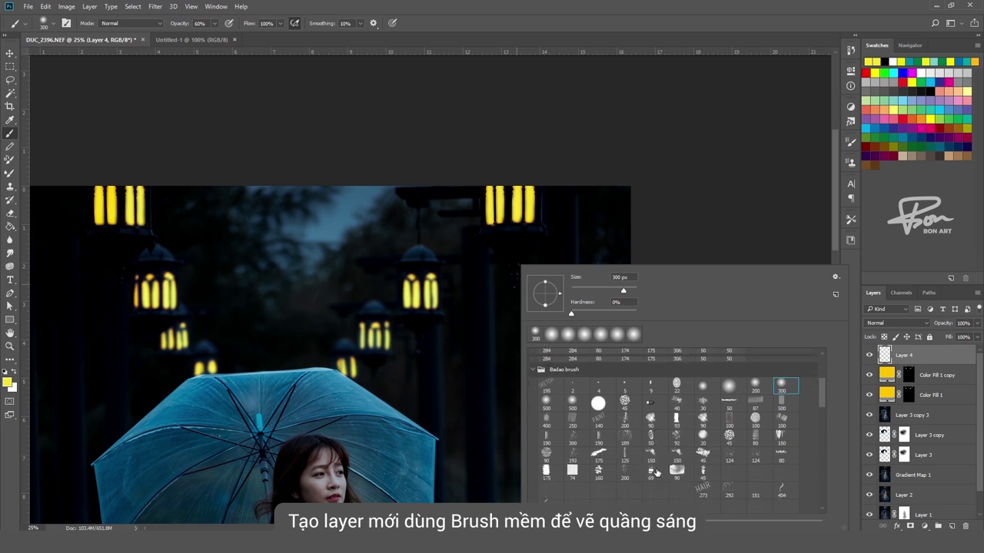
pyautogui.scroll(1, 598, 427)
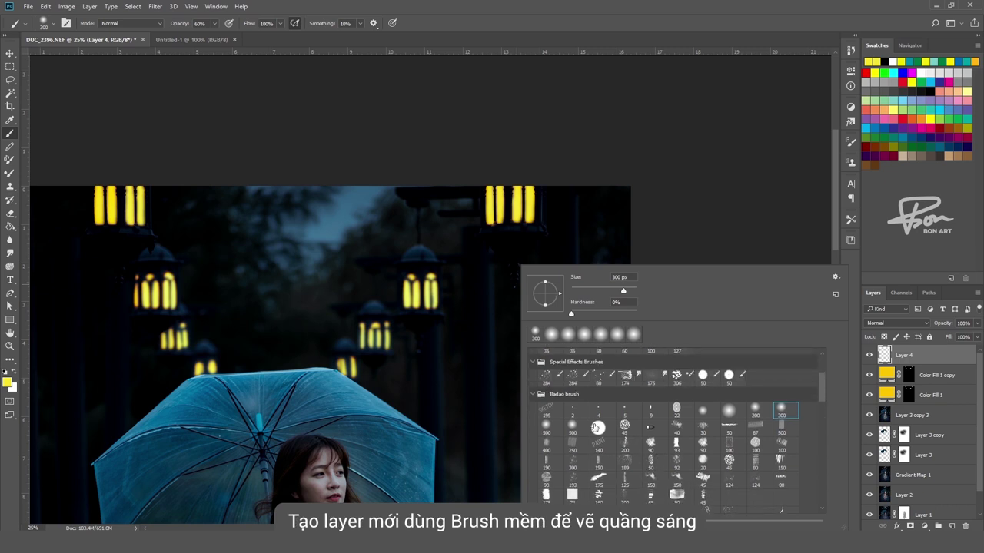
pyautogui.click(362, 276)
pyautogui.hotkey('ctrl', 'z')
pyautogui.rightClick(380, 287)
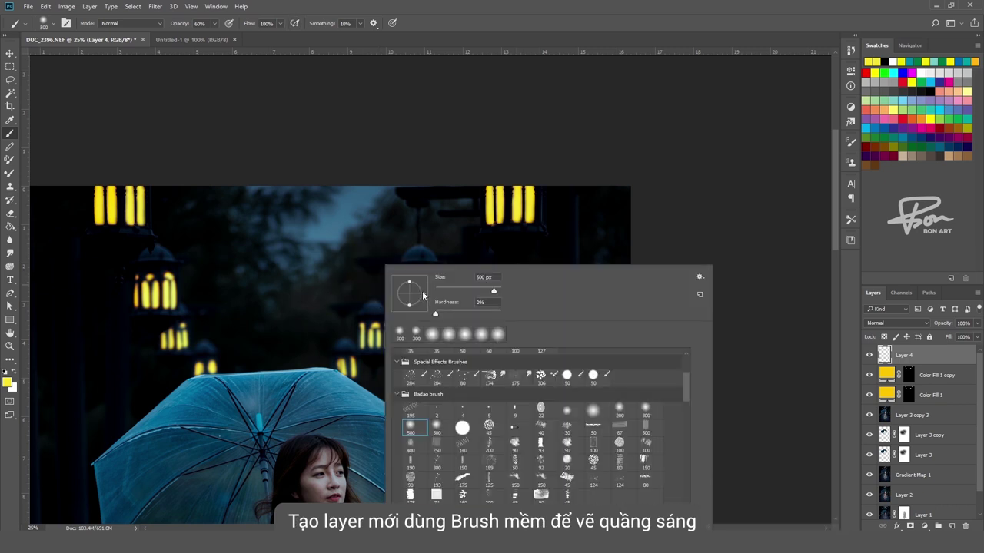
pyautogui.click(277, 277)
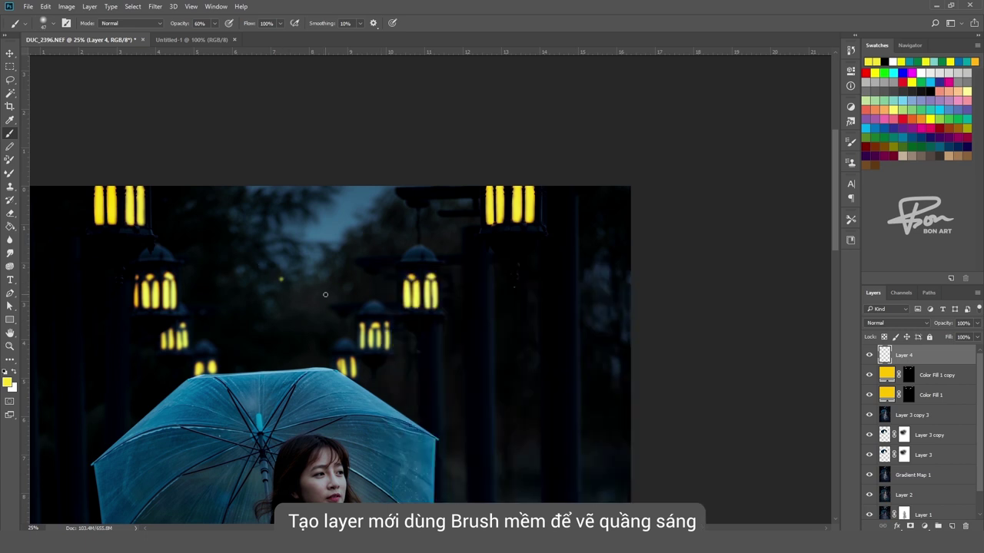
# Enlarge the Layer 4 glow and place it around the top-right lantern
pyautogui.hotkey('ctrl', 't')
pyautogui.moveTo(281, 278); pyautogui.dragTo(338, 223)
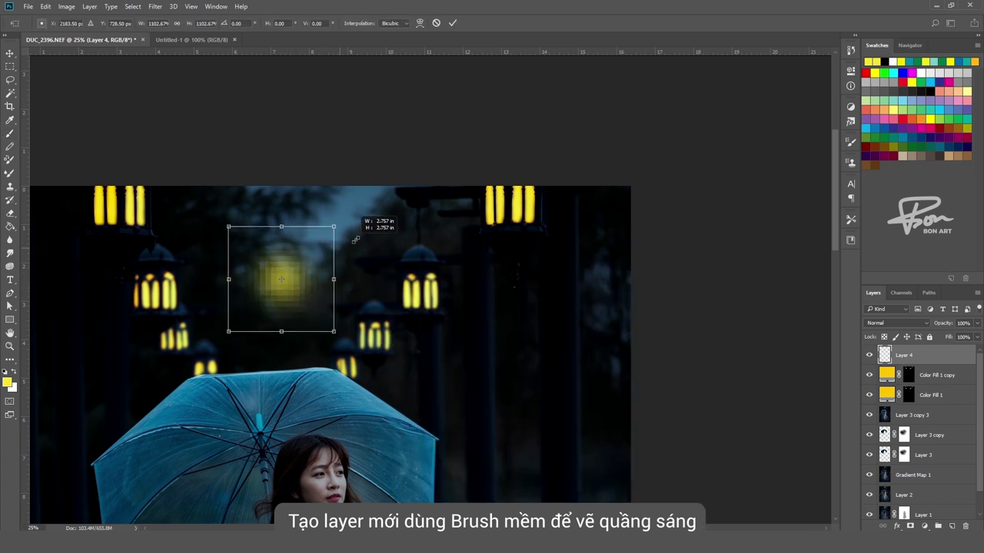
pyautogui.press('Return')
pyautogui.hotkey('ctrl', 't')
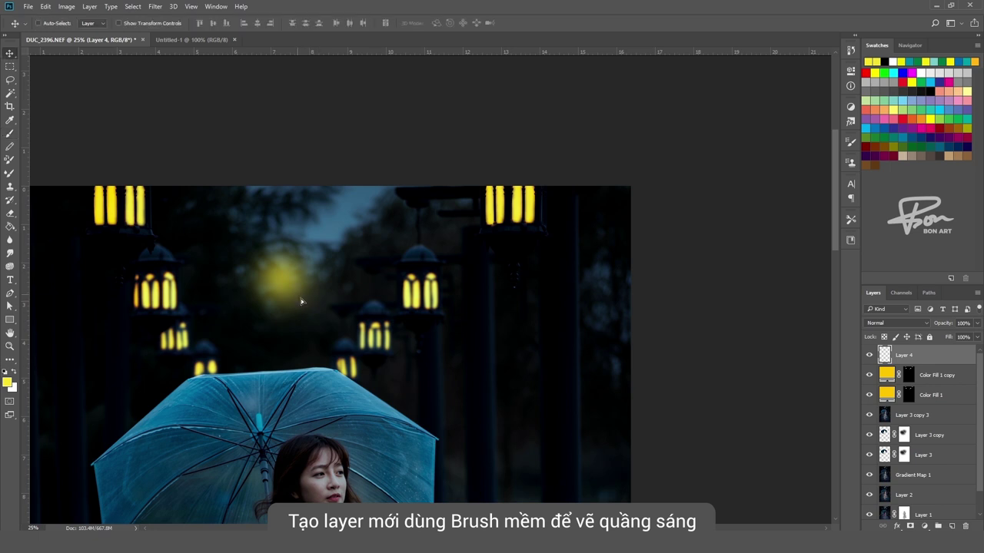
pyautogui.moveTo(318, 300); pyautogui.dragTo(541, 226)
pyautogui.moveTo(544, 165)
pyautogui.mouseDown()
pyautogui.moveTo(602, 125)
pyautogui.moveTo(633, 81)
pyautogui.mouseUp()
pyautogui.press('Return')
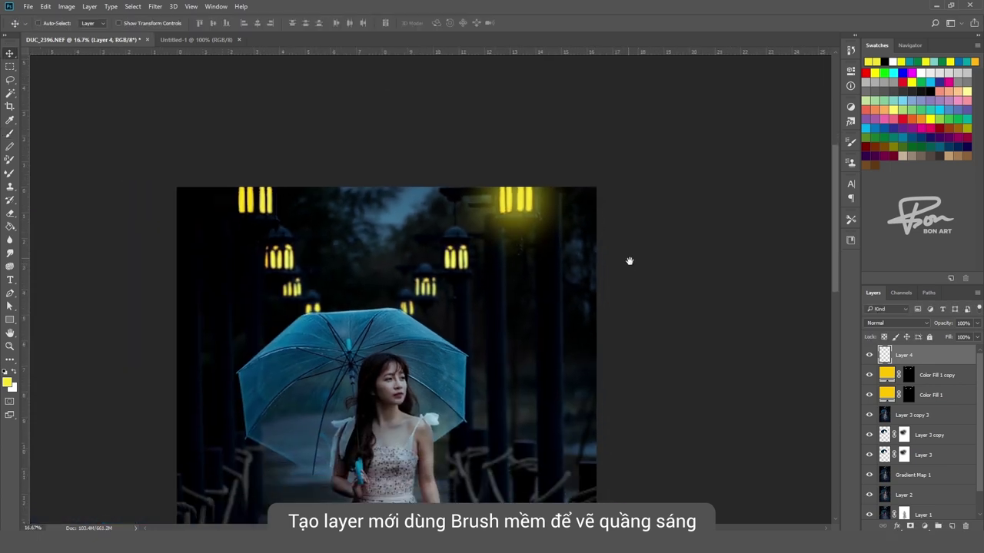
# Copy the glow onto the centre lantern at about 75% and onto the smaller lower lantern
pyautogui.moveTo(585, 201); pyautogui.dragTo(500, 278)
pyautogui.hotkey('ctrl', 't')
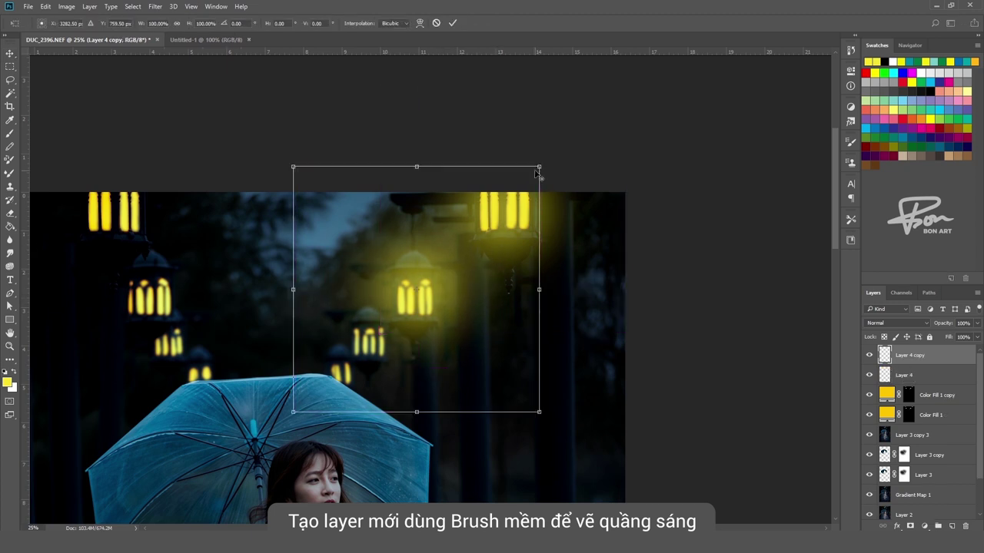
pyautogui.moveTo(539, 166); pyautogui.dragTo(504, 212)
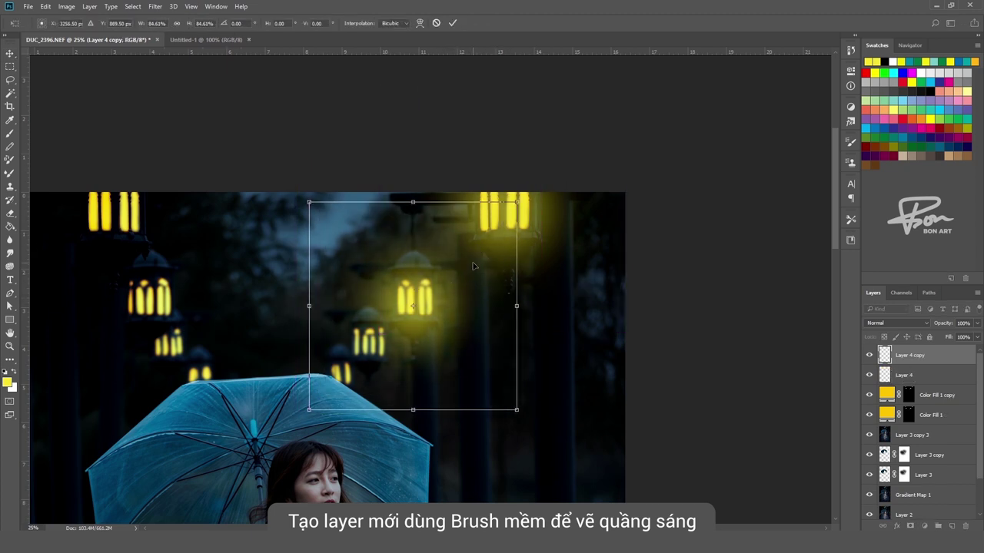
pyautogui.press('Return')
pyautogui.moveTo(443, 297); pyautogui.dragTo(397, 339)
pyautogui.hotkey('ctrl', 't')
pyautogui.moveTo(469, 243); pyautogui.dragTo(425, 287)
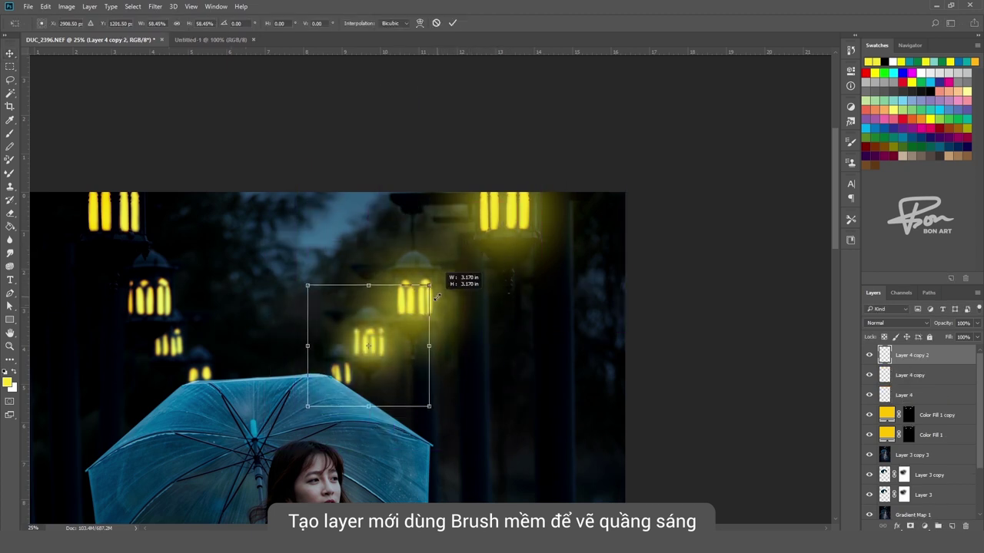
pyautogui.press('Return')
# Dim the lower and centre glows and copy glows onto the left and top-left lanterns
pyautogui.moveTo(961, 337); pyautogui.dragTo(953, 339)
pyautogui.hotkey('alt', '[')
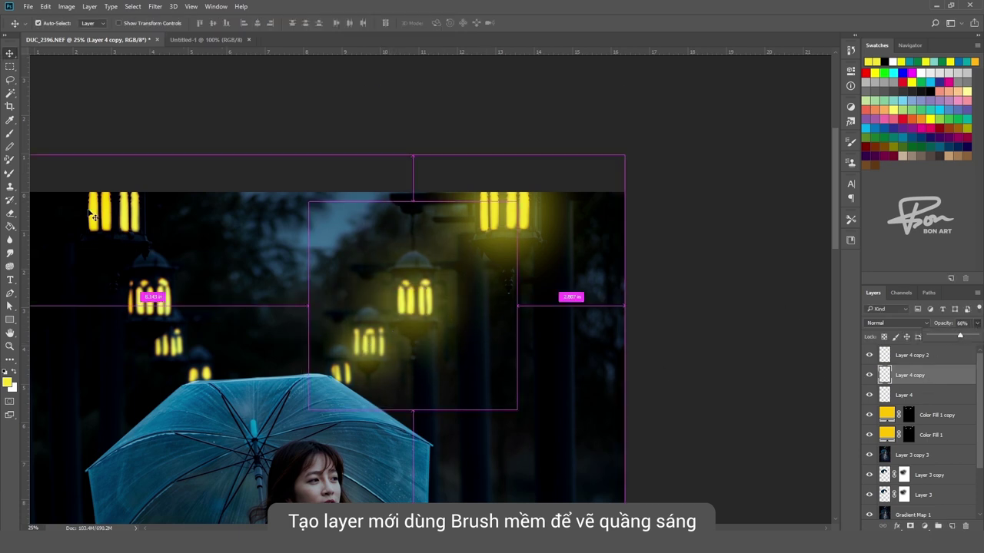
pyautogui.moveTo(609, 362)
pyautogui.mouseDown()
pyautogui.moveTo(348, 354)
pyautogui.moveTo(211, 381)
pyautogui.moveTo(346, 372)
pyautogui.moveTo(363, 400)
pyautogui.mouseUp()
pyautogui.keyDown('alt'); pyautogui.click(366, 395); pyautogui.keyUp('alt')
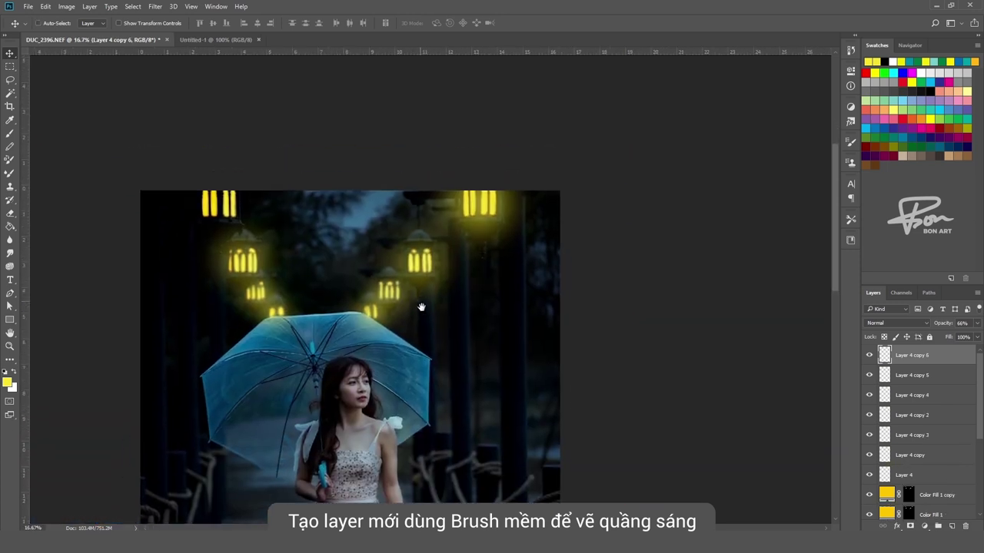
pyautogui.moveTo(420, 215); pyautogui.dragTo(234, 221)
pyautogui.hotkey('ctrl', '-')
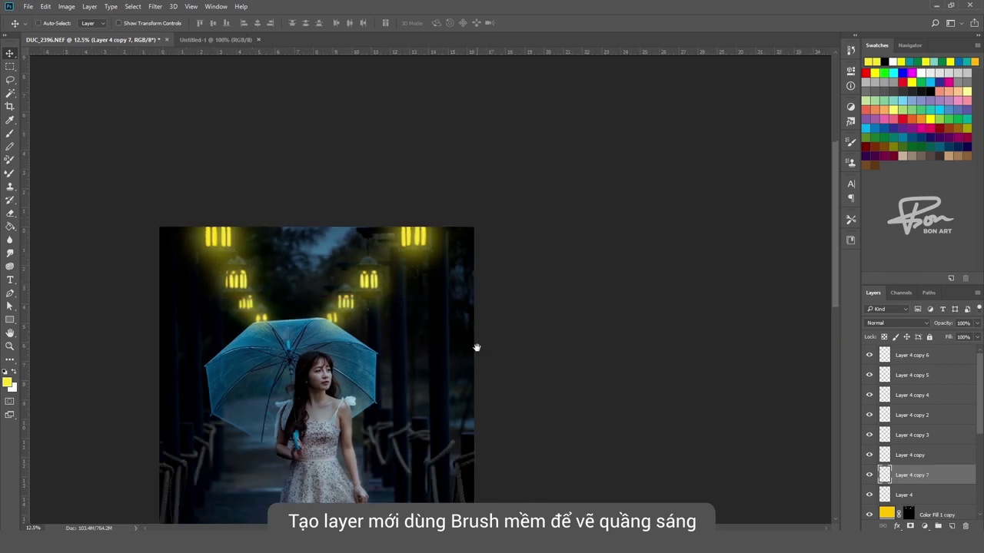
pyautogui.hotkey('ctrl', '-')
pyautogui.hotkey('ctrl', '+')
pyautogui.hotkey('ctrl', '+')
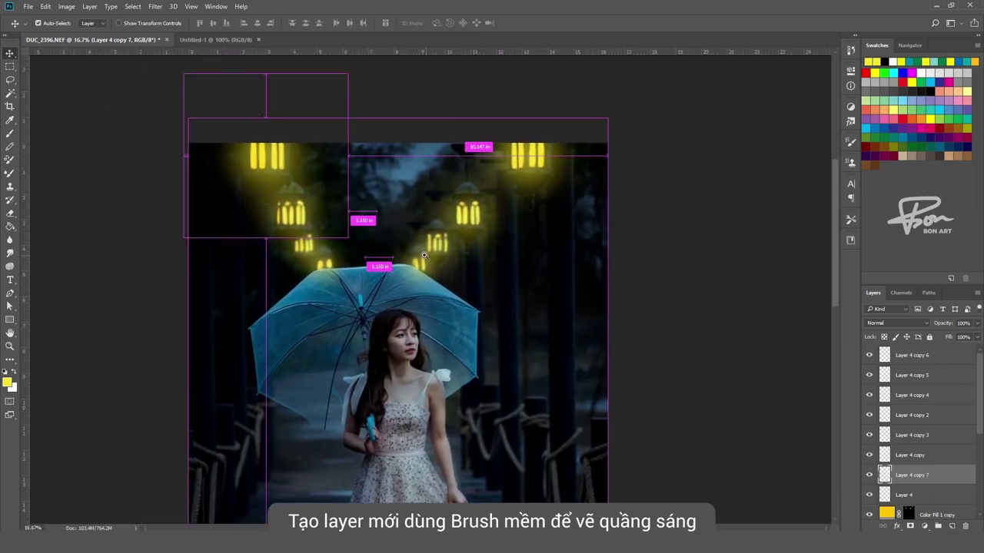
pyautogui.hotkey('ctrl', '+')
# Erase the glow spilling over the umbrella on the overlapping glow layers
pyautogui.press('e')
pyautogui.keyDown('ctrl'); pyautogui.click(415, 294); pyautogui.keyUp('ctrl')
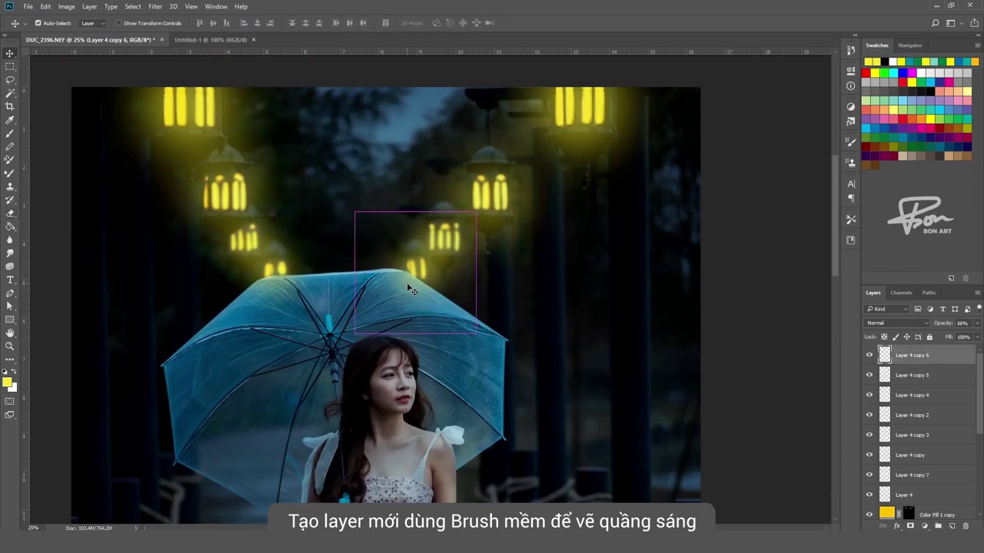
pyautogui.press('6')
pyautogui.press('6')
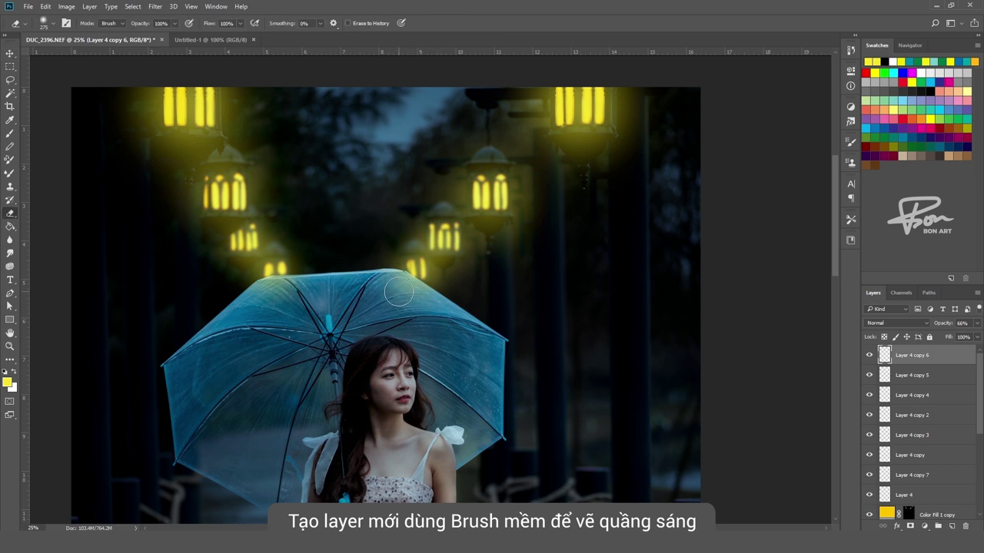
pyautogui.keyDown('ctrl'); pyautogui.click(291, 311); pyautogui.keyUp('ctrl')
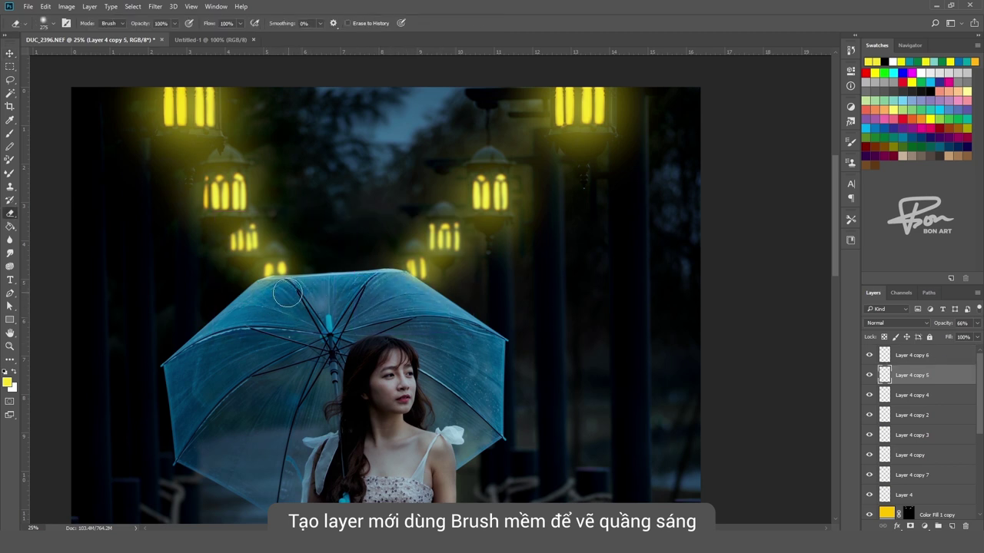
pyautogui.hotkey('ctrl', '-')
pyautogui.scroll(-3, 462, 332)
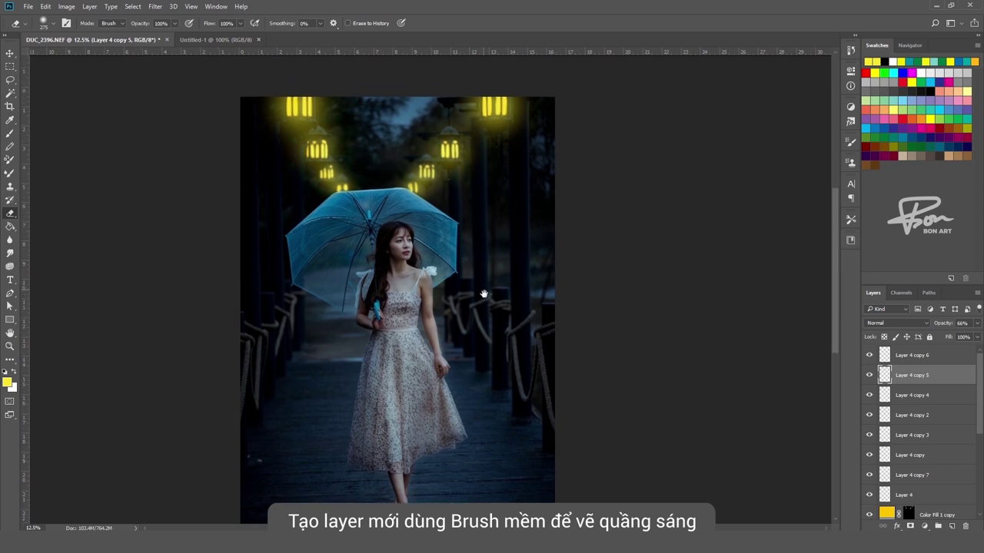
pyautogui.hotkey('ctrl', '+')
pyautogui.hotkey('ctrl', '+')
pyautogui.moveTo(452, 256); pyautogui.dragTo(464, 348)
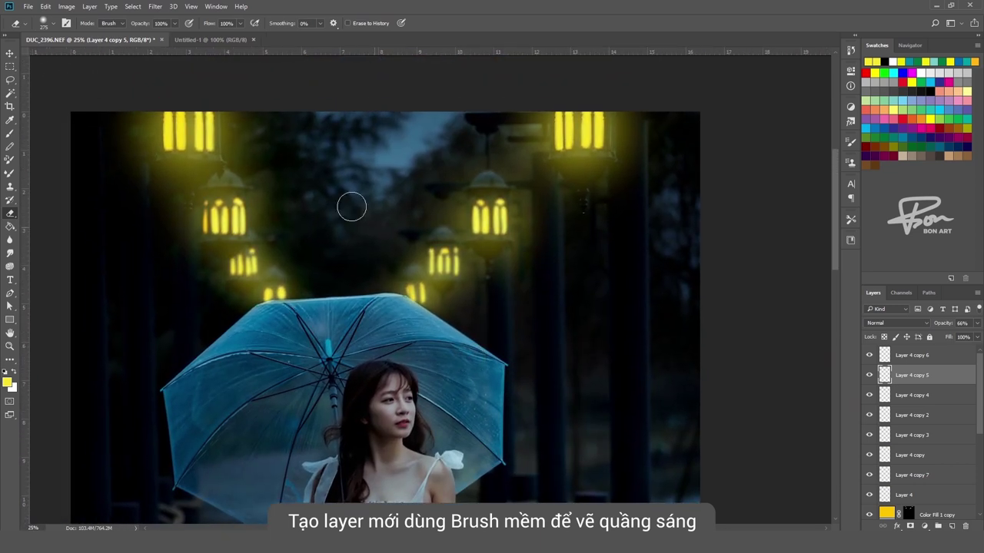
pyautogui.press('v')
pyautogui.keyDown('ctrl'); pyautogui.click(349, 204); pyautogui.keyUp('ctrl')
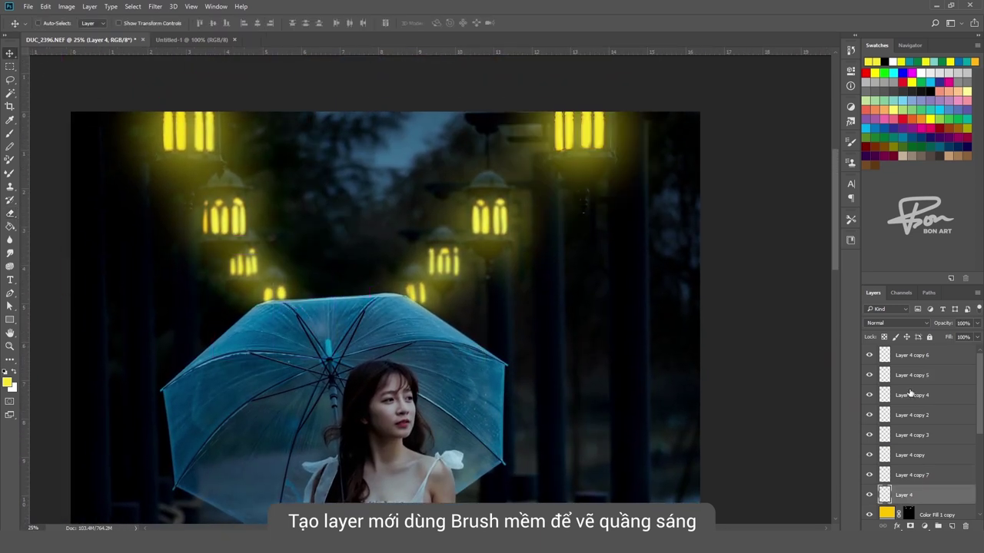
# Group Layer 4 through Layer 4 copy 6 into Group 1
pyautogui.click(908, 497)
pyautogui.keyDown('shift'); pyautogui.click(913, 361); pyautogui.keyUp('shift')
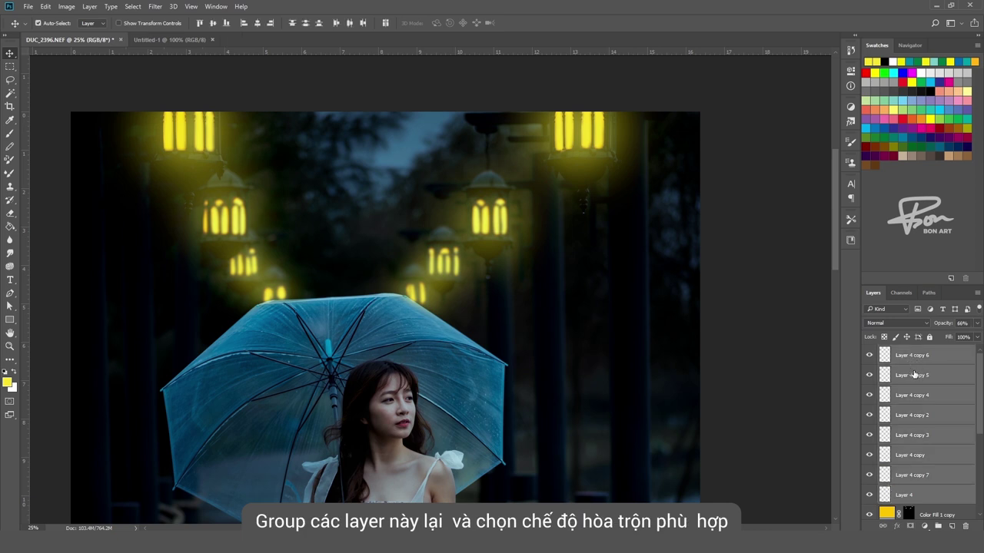
pyautogui.hotkey('ctrl', 'g')
# Set Group 1 to Linear Light blending at 49% opacity
pyautogui.click(896, 323)
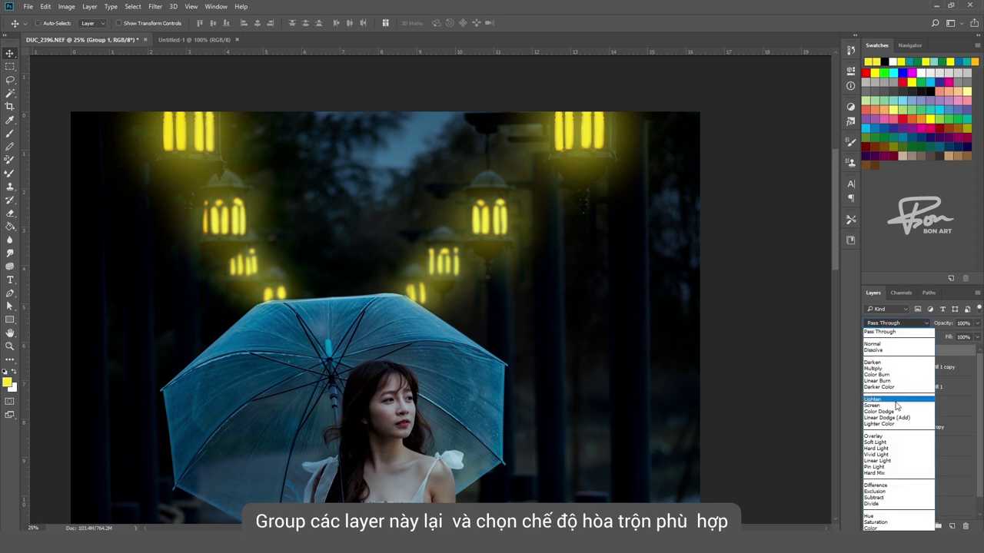
pyautogui.hotkey('ctrl', '-')
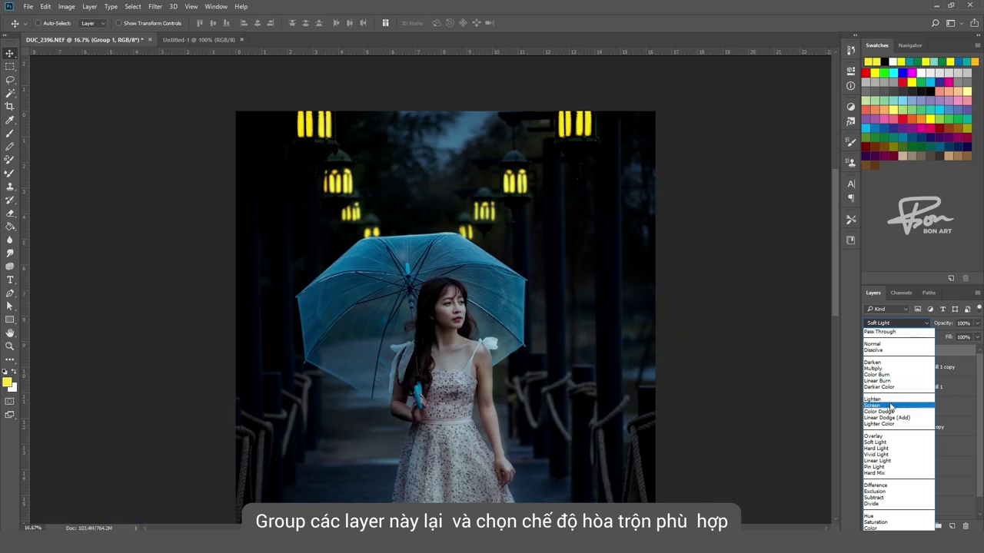
pyautogui.click(891, 405)
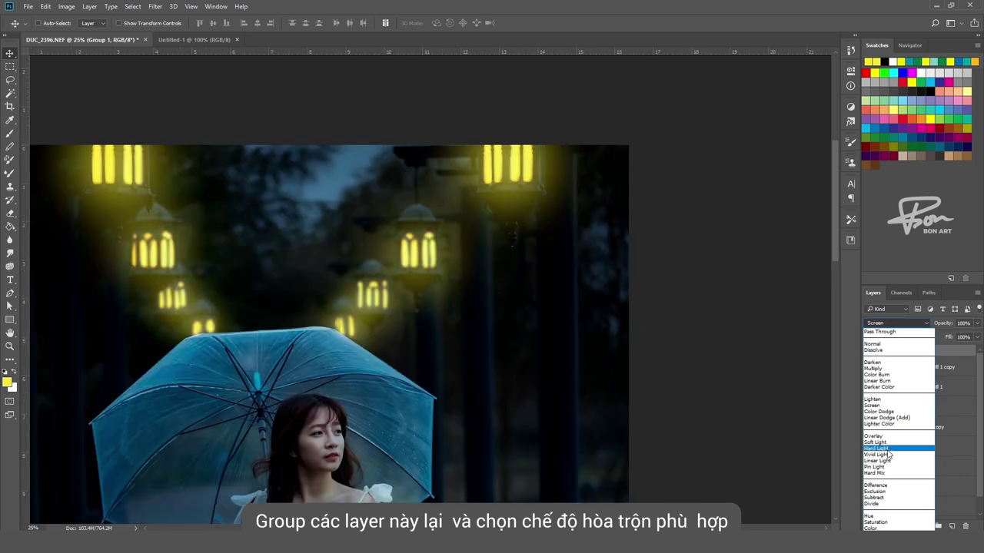
pyautogui.click(889, 461)
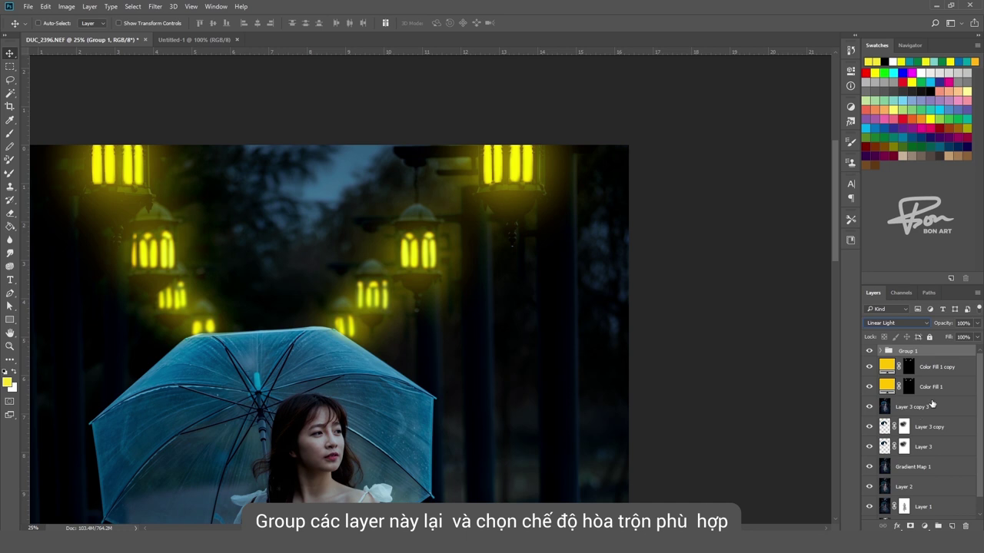
pyautogui.moveTo(965, 339); pyautogui.dragTo(948, 338)
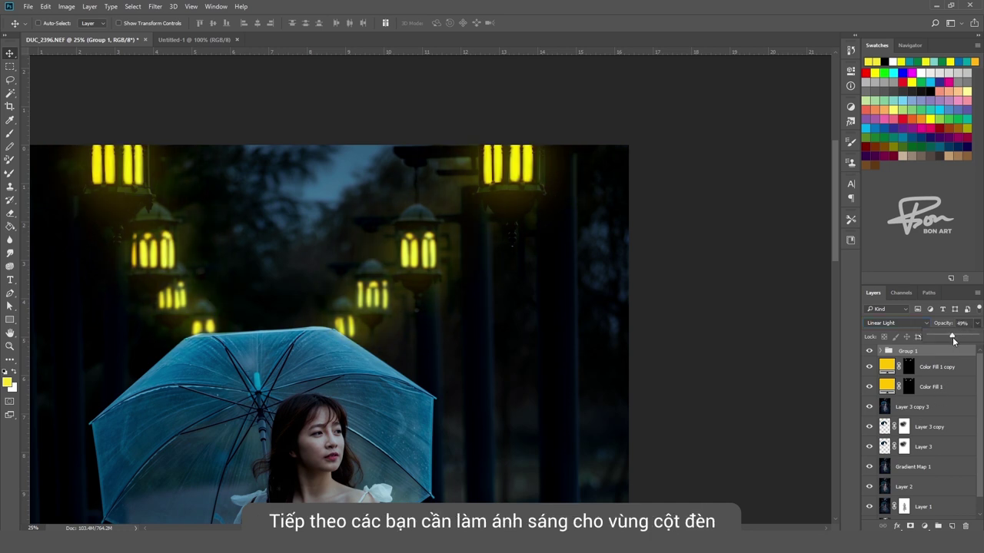
pyautogui.keyDown('alt'); pyautogui.click(452, 223); pyautogui.keyUp('alt')
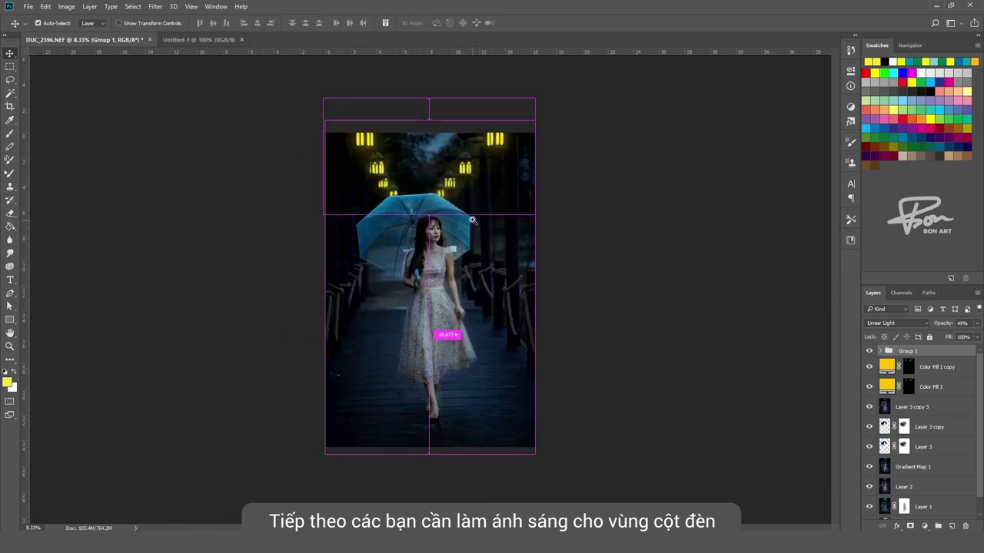
pyautogui.keyDown('ctrl'); pyautogui.click(480, 137); pyautogui.keyUp('ctrl')
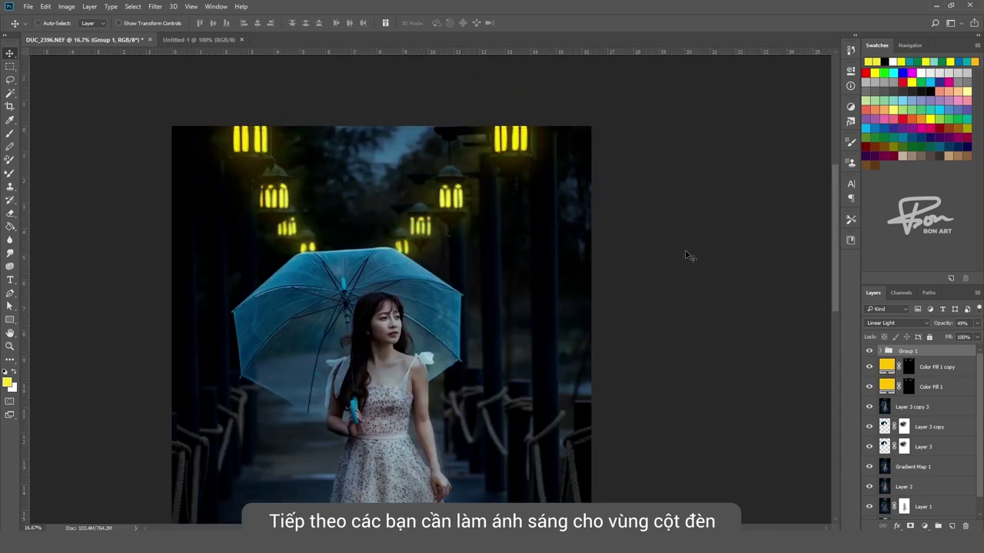
# Recolour the Color Fill 1 copy layer to pale cream yellow #e8d595
pyautogui.click(934, 369)
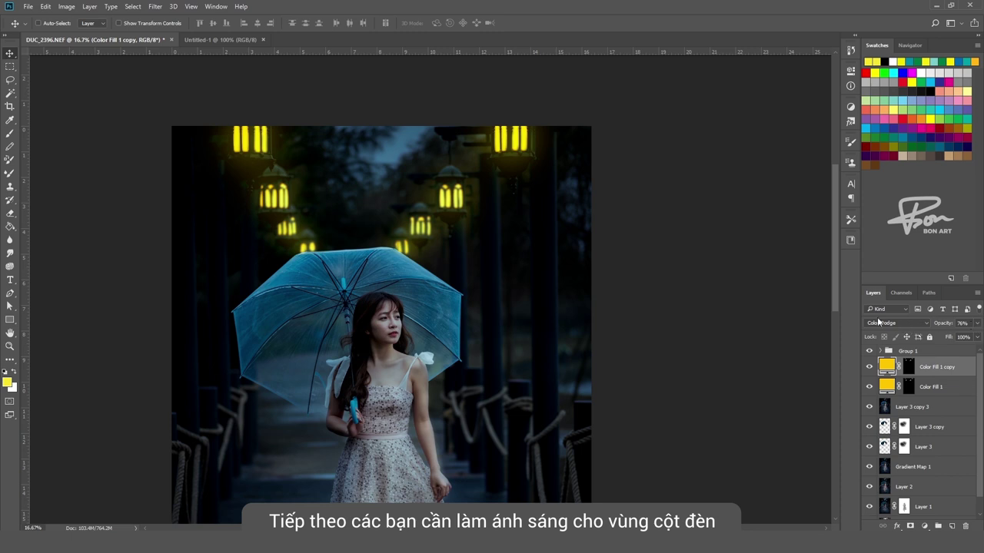
pyautogui.doubleClick(885, 370)
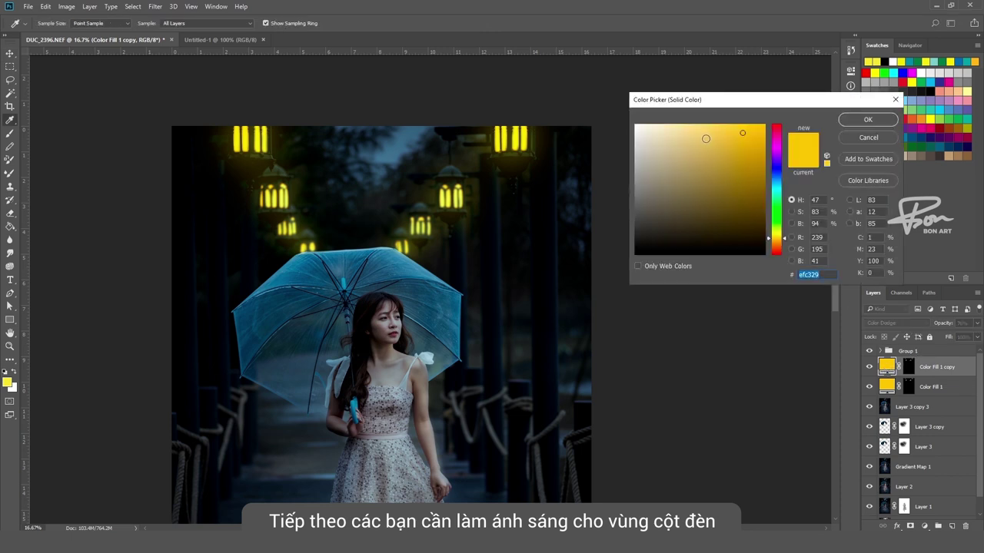
pyautogui.click(700, 136)
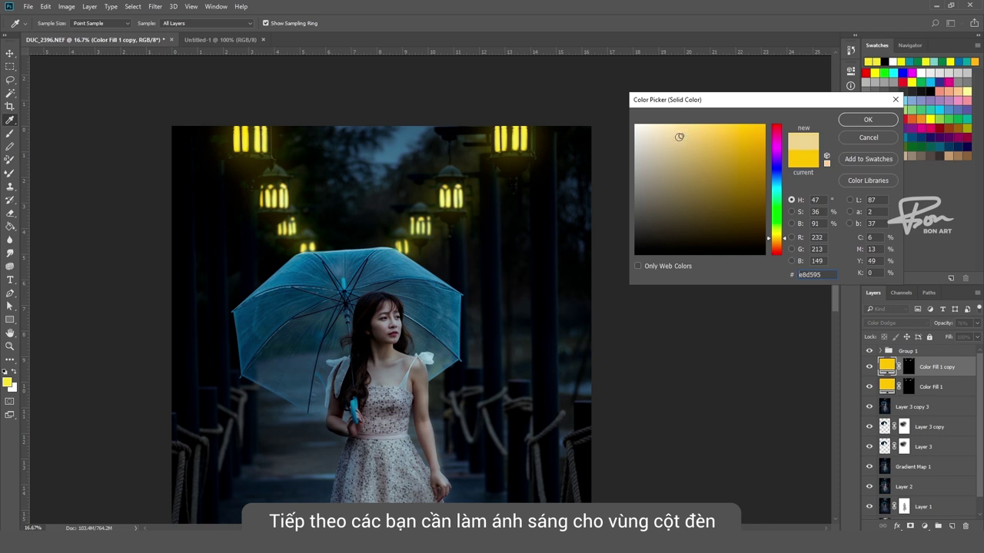
pyautogui.click(869, 120)
pyautogui.keyDown('alt'); pyautogui.click(567, 253); pyautogui.keyUp('alt')
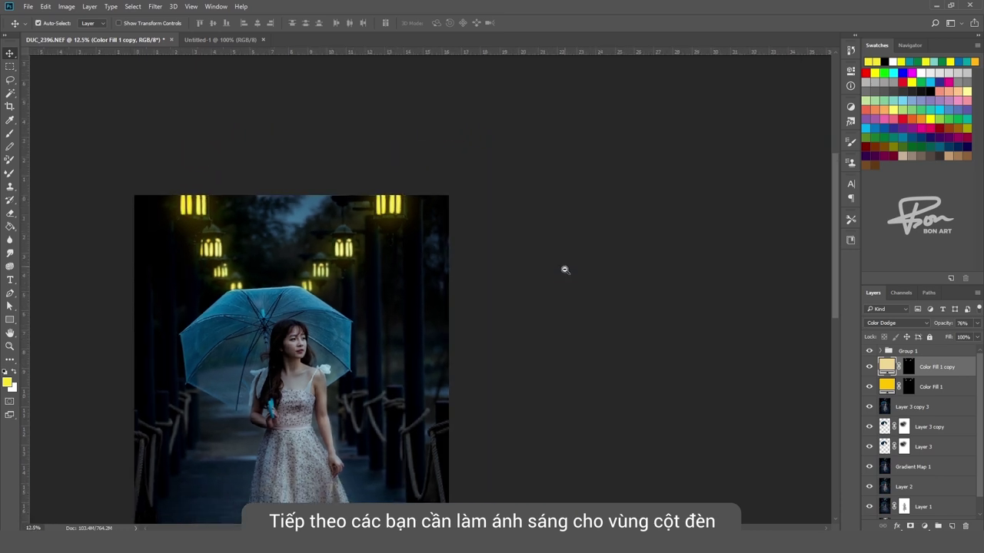
pyautogui.moveTo(557, 381)
pyautogui.mouseDown()
pyautogui.moveTo(676, 285)
pyautogui.moveTo(689, 286)
pyautogui.mouseUp()
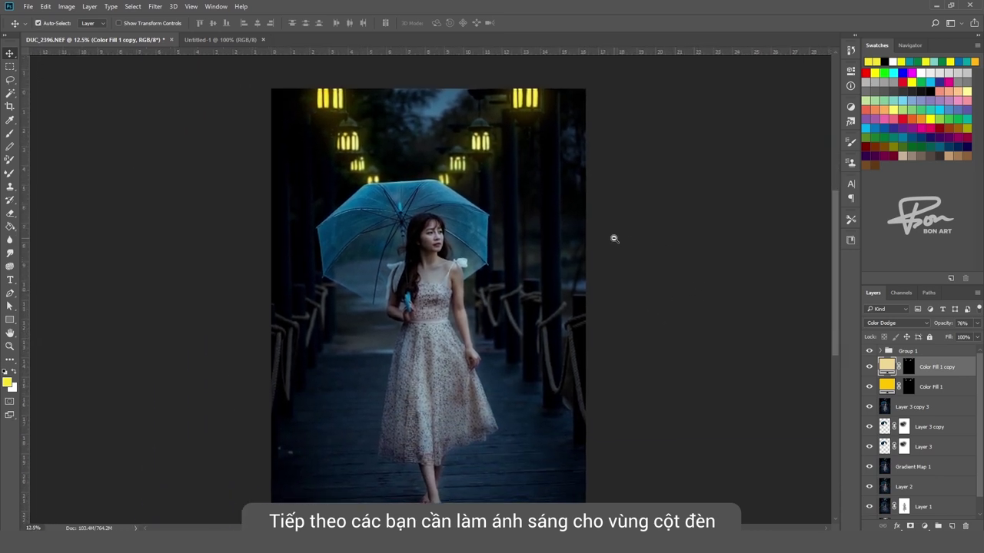
pyautogui.keyDown('alt'); pyautogui.click(576, 235); pyautogui.keyUp('alt')
pyautogui.click(580, 226)
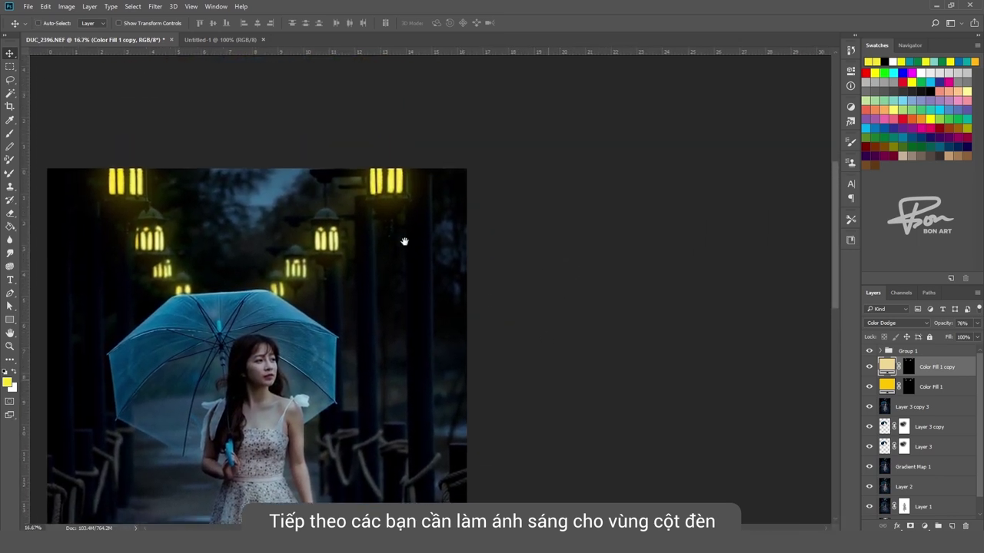
pyautogui.click(405, 242)
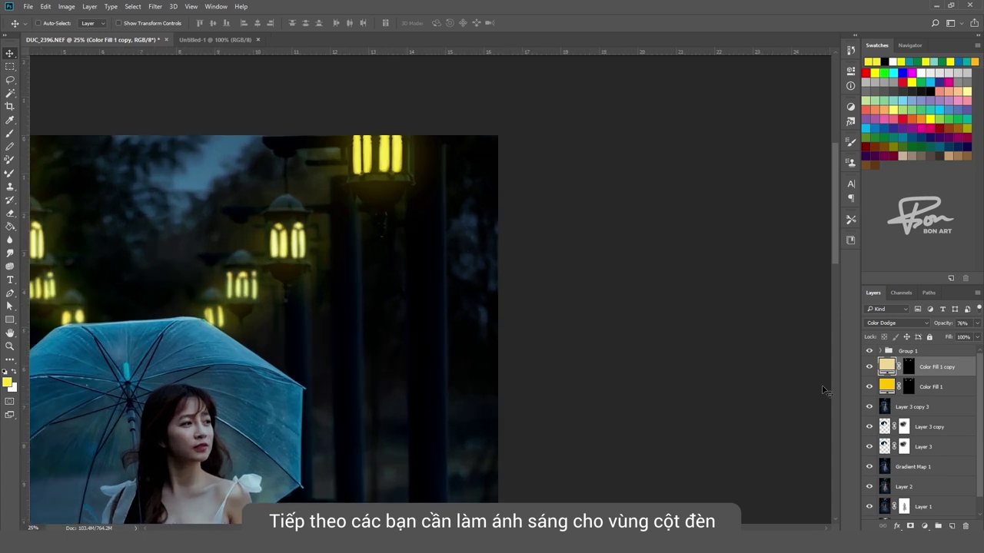
# Group Layer 1 through Color Fill 1 copy into Group 2, then add Group 1 to the selection
pyautogui.click(919, 406)
pyautogui.click(936, 371)
pyautogui.scroll(-1, 932, 449)
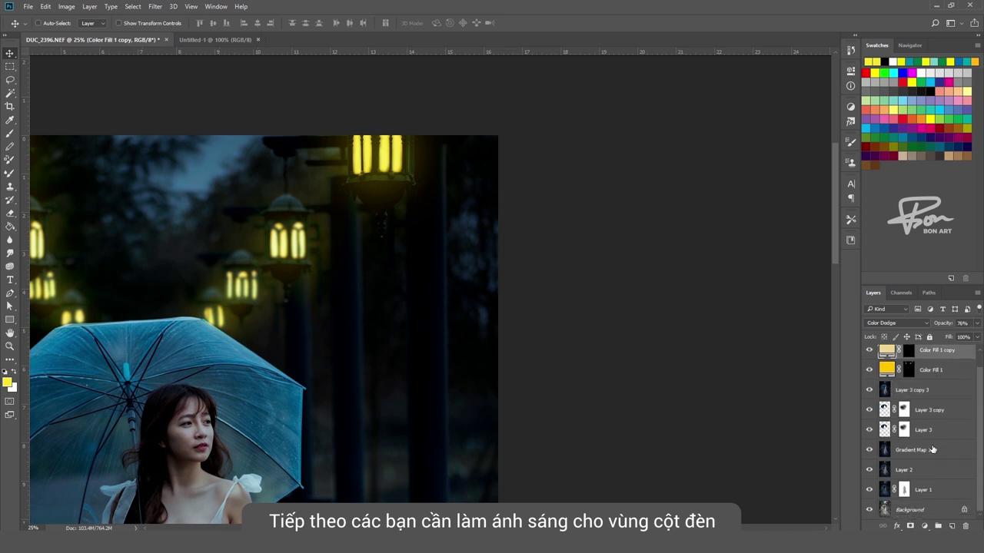
pyautogui.keyDown('shift'); pyautogui.click(926, 491); pyautogui.keyUp('shift')
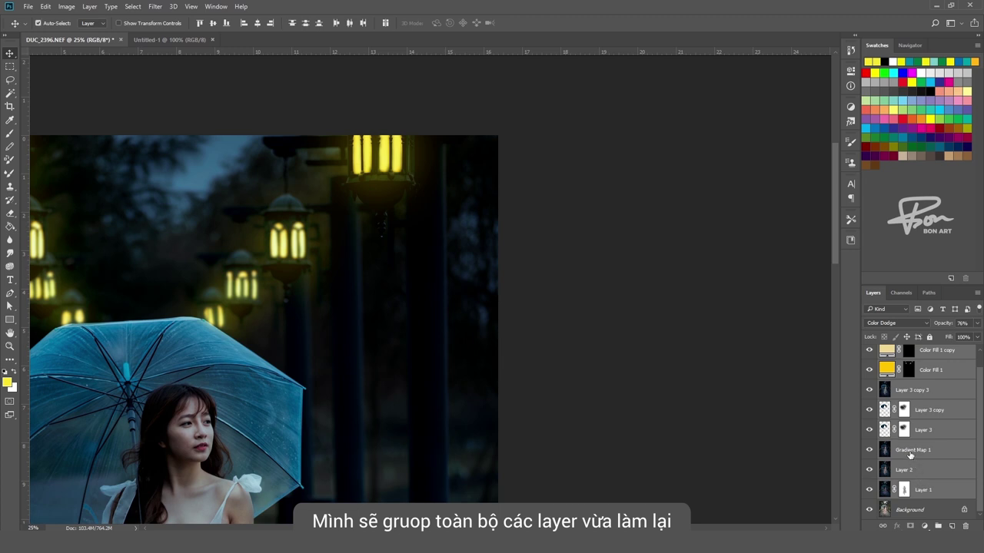
pyautogui.hotkey('ctrl', 'g')
pyautogui.hotkey('ctrl', '-')
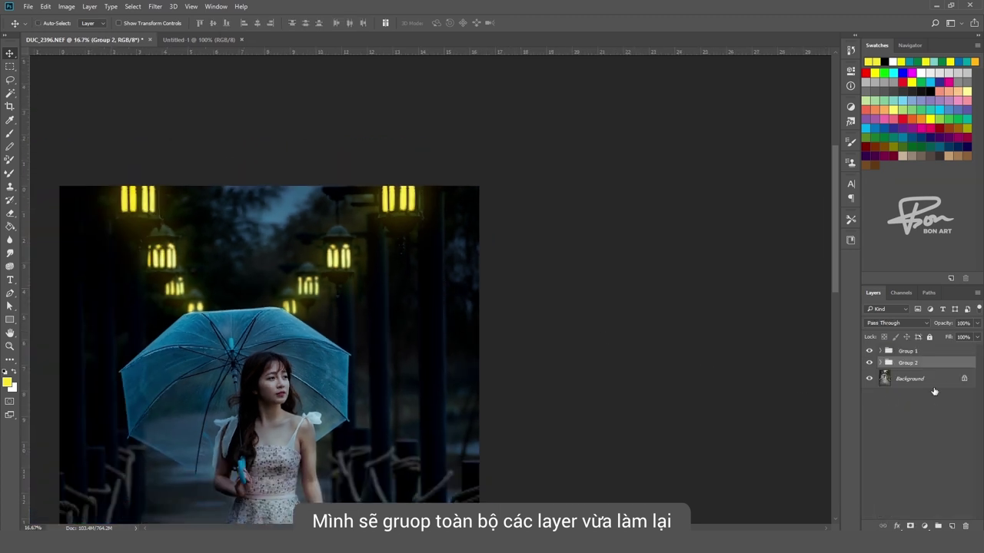
pyautogui.keyDown('shift'); pyautogui.click(909, 353); pyautogui.keyUp('shift')
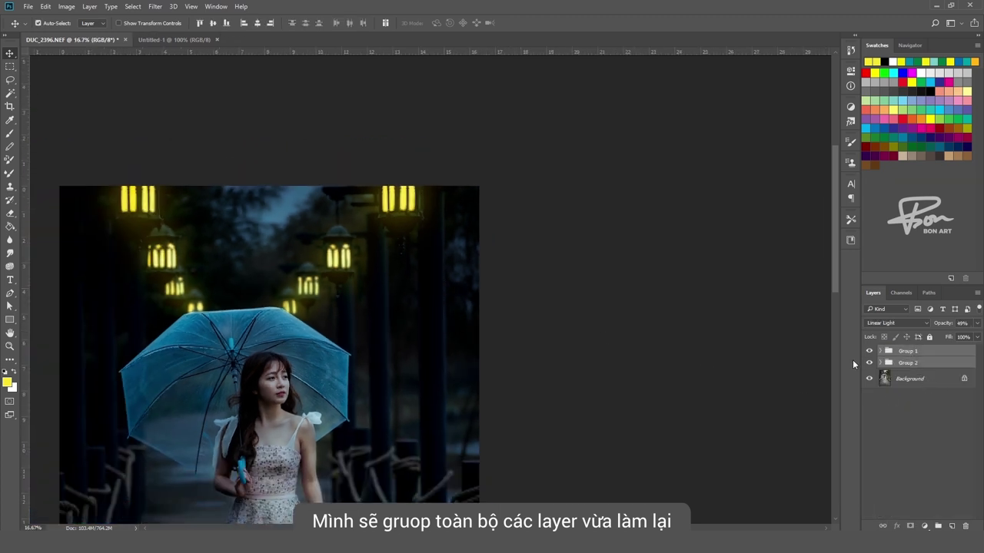
# Group both groups into masked Group 3 and marquee the right-side lamp posts
pyautogui.hotkey('ctrl', 'g')
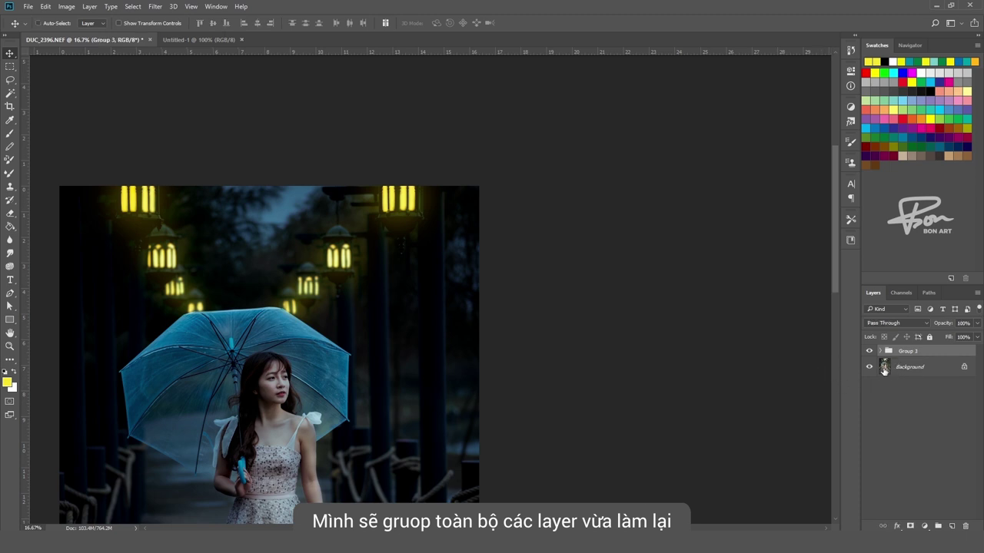
pyautogui.click(912, 526)
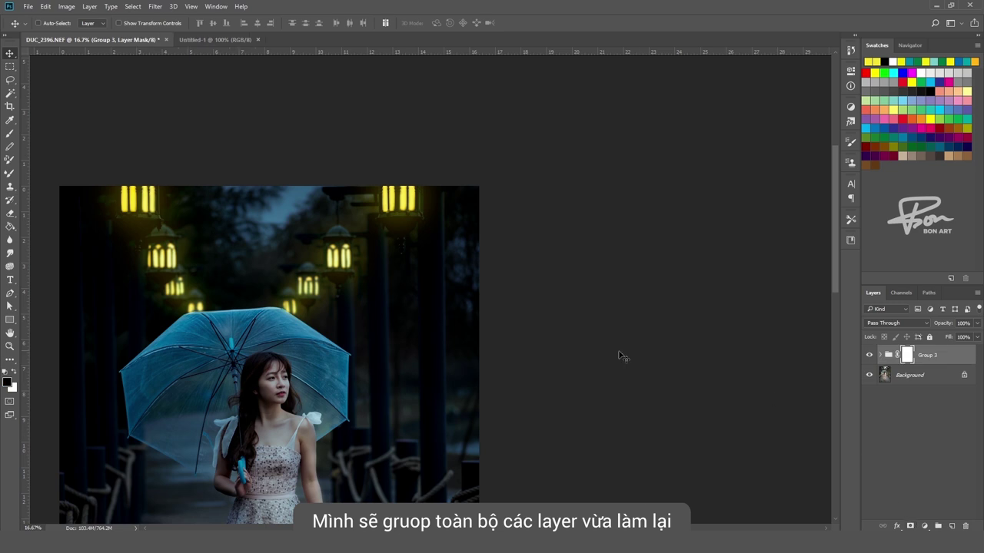
pyautogui.press('m')
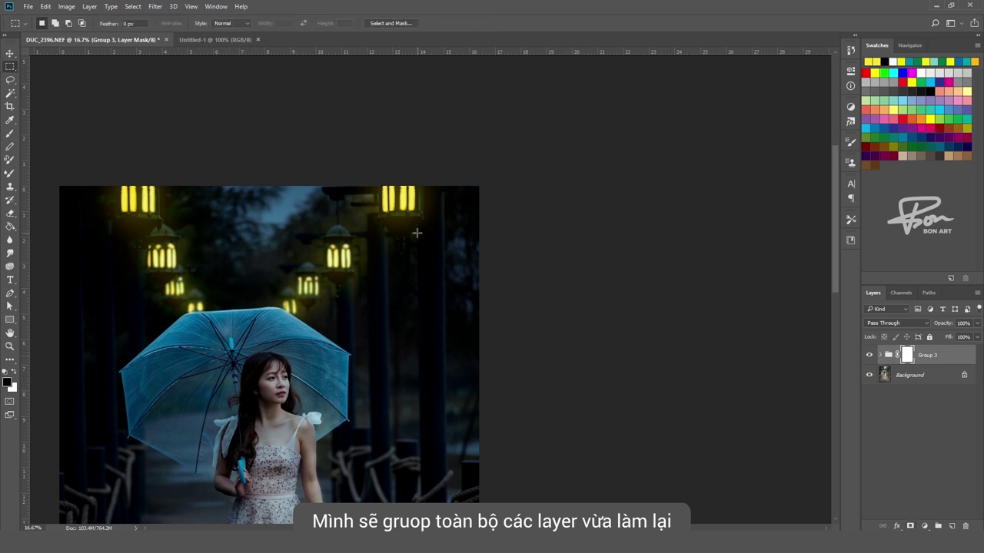
pyautogui.moveTo(417, 232); pyautogui.dragTo(432, 499)
pyautogui.moveTo(368, 245); pyautogui.dragTo(386, 500)
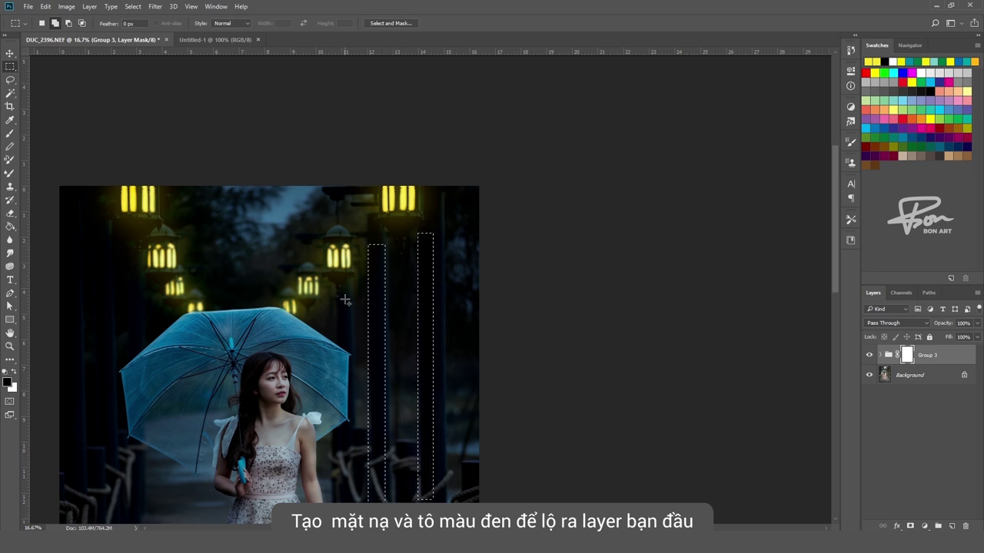
pyautogui.moveTo(340, 294); pyautogui.dragTo(346, 346)
# Add the left-side lamp posts to the rectangular selection
pyautogui.moveTo(72, 198); pyautogui.dragTo(85, 488)
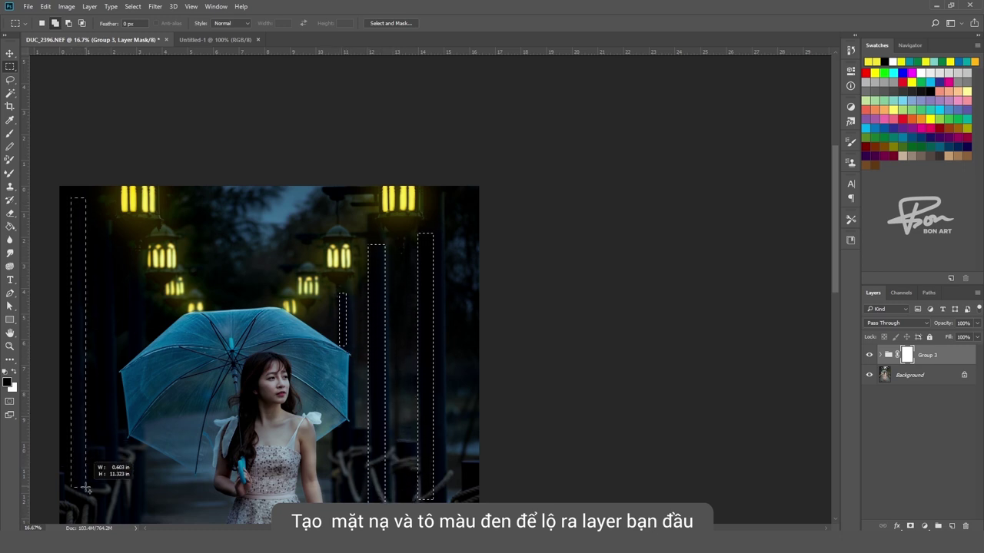
pyautogui.moveTo(103, 213); pyautogui.dragTo(117, 471)
pyautogui.moveTo(135, 246); pyautogui.dragTo(142, 348)
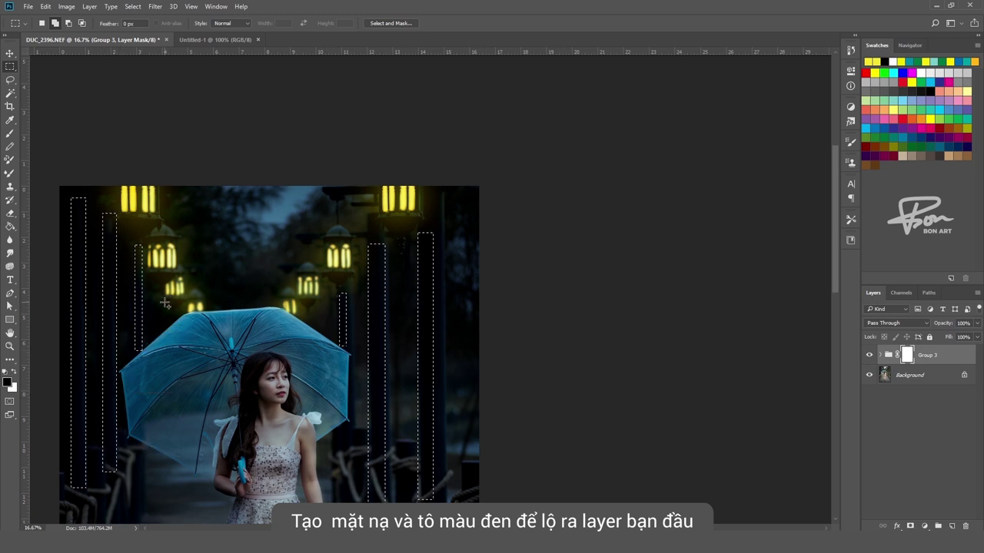
pyautogui.moveTo(160, 298); pyautogui.dragTo(166, 329)
pyautogui.scroll(-5, 138, 349)
# Add the left and right walkway rail areas to the rectangular selection
pyautogui.moveTo(66, 418); pyautogui.dragTo(182, 455)
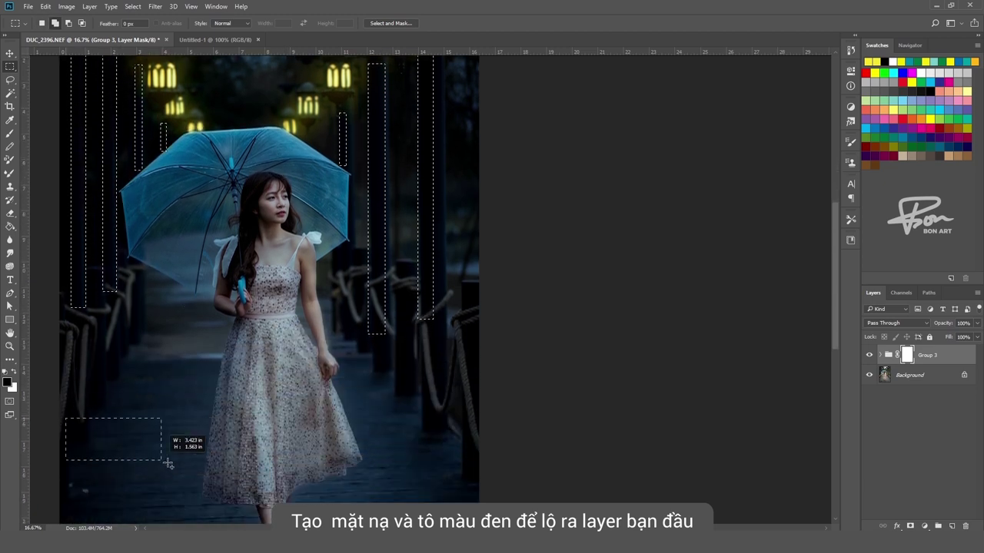
pyautogui.moveTo(105, 387); pyautogui.dragTo(200, 409)
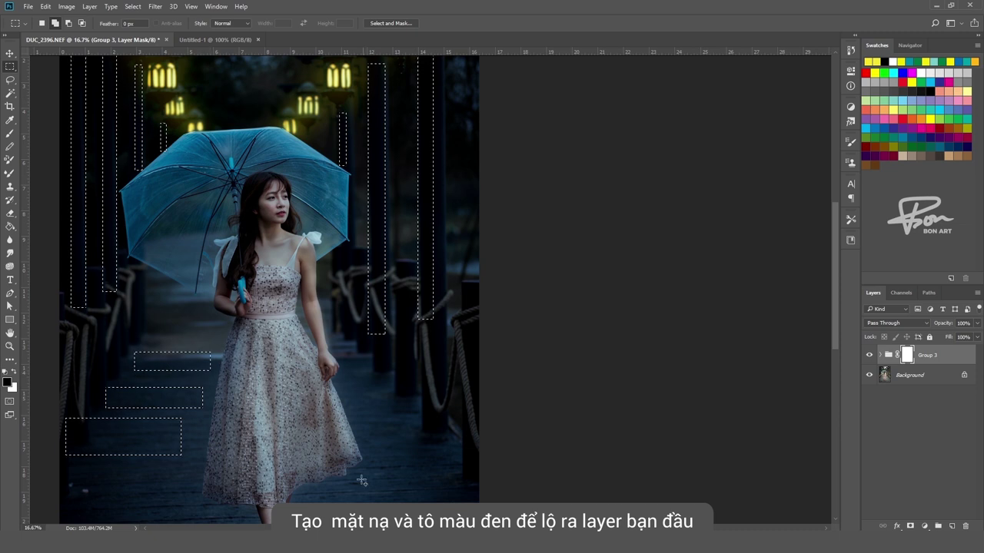
pyautogui.moveTo(345, 485); pyautogui.dragTo(476, 503)
pyautogui.moveTo(349, 424); pyautogui.dragTo(426, 444)
pyautogui.moveTo(340, 386); pyautogui.dragTo(410, 404)
pyautogui.moveTo(344, 358); pyautogui.dragTo(387, 372)
pyautogui.moveTo(328, 335); pyautogui.dragTo(352, 341)
pyautogui.moveTo(146, 315); pyautogui.dragTo(226, 334)
pyautogui.hotkey('shift', 'F6')
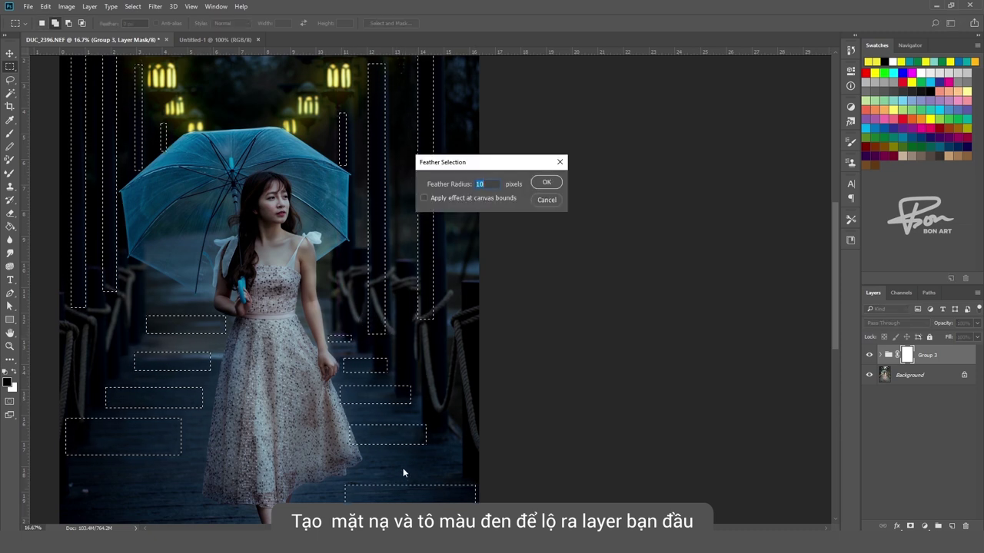
# Feather the selections by 30 px, paint them black on Group 3's mask, then deselect
pyautogui.write('30')
pyautogui.click(546, 182)
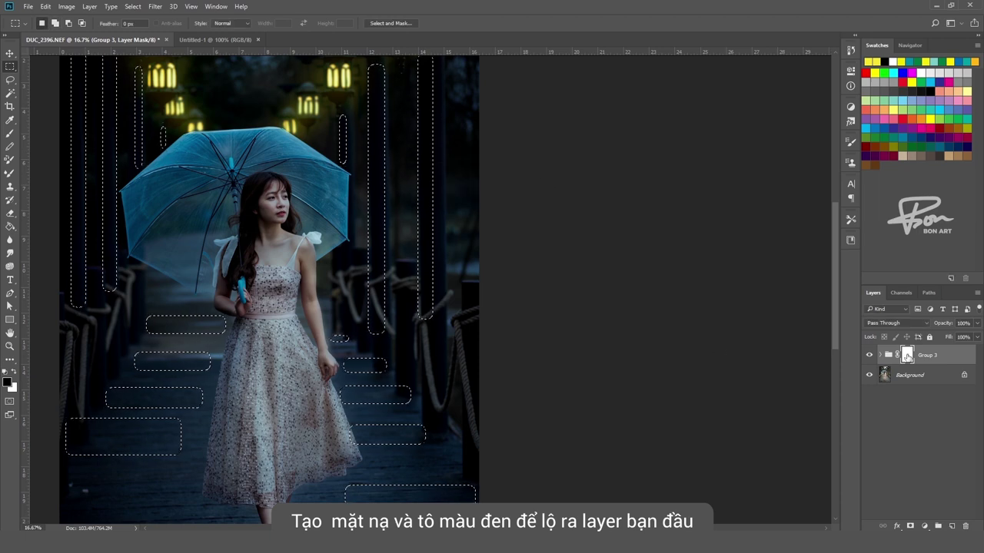
pyautogui.press('b')
pyautogui.moveTo(399, 284); pyautogui.dragTo(465, 320)
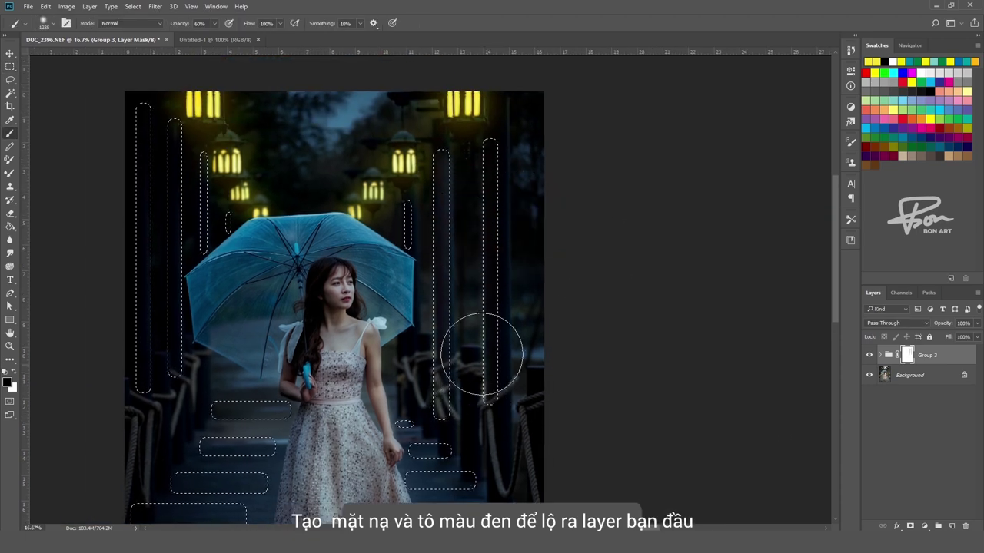
pyautogui.moveTo(482, 355)
pyautogui.mouseDown()
pyautogui.moveTo(451, 384)
pyautogui.moveTo(186, 220)
pyautogui.moveTo(231, 472)
pyautogui.moveTo(425, 475)
pyautogui.mouseUp()
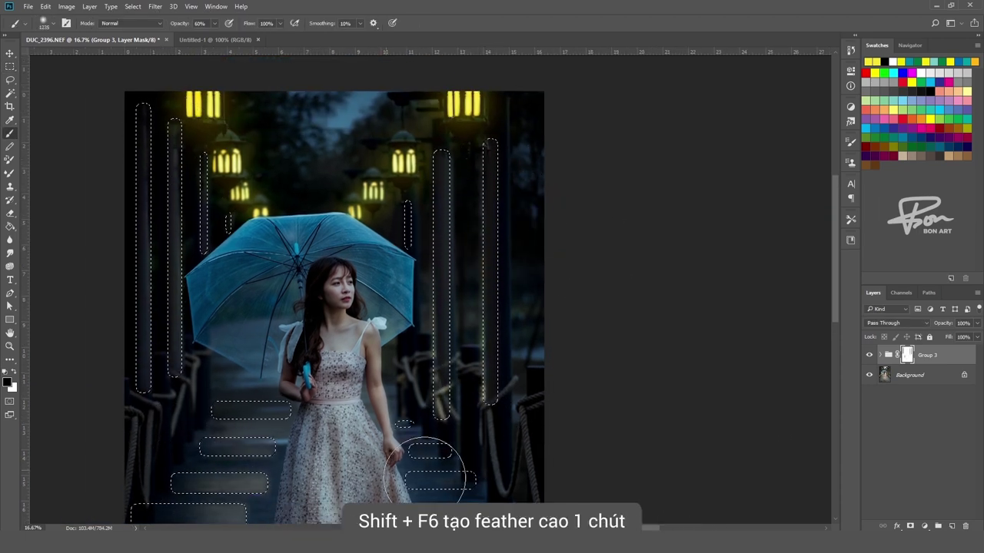
pyautogui.scroll(-2, 425, 475)
pyautogui.hotkey('ctrl', 'd')
# Lower the brush opacity to 14% and shrink the brush from about 883 px
pyautogui.hotkey('ctrl', '-')
pyautogui.press('1')
pyautogui.press('4')
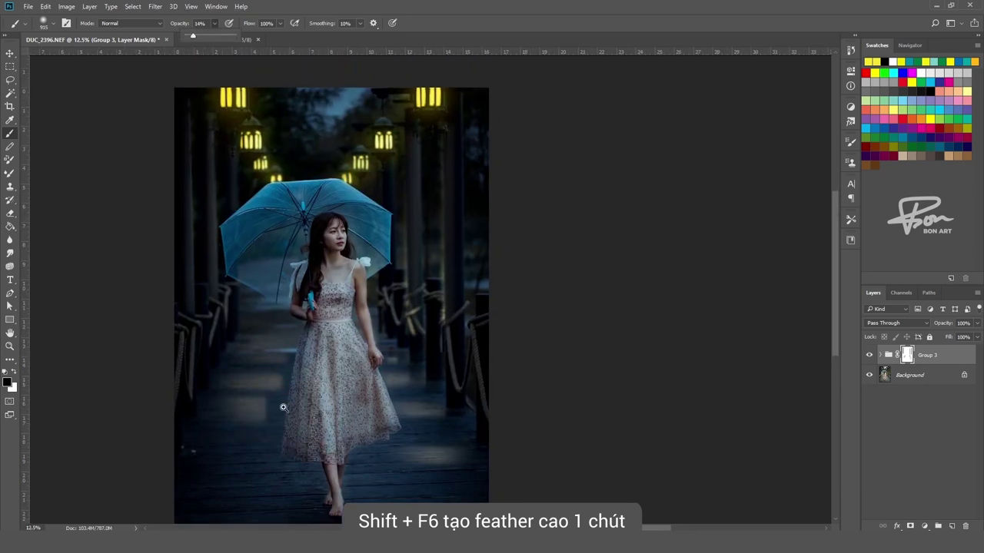
pyautogui.moveTo(448, 457); pyautogui.dragTo(429, 471)
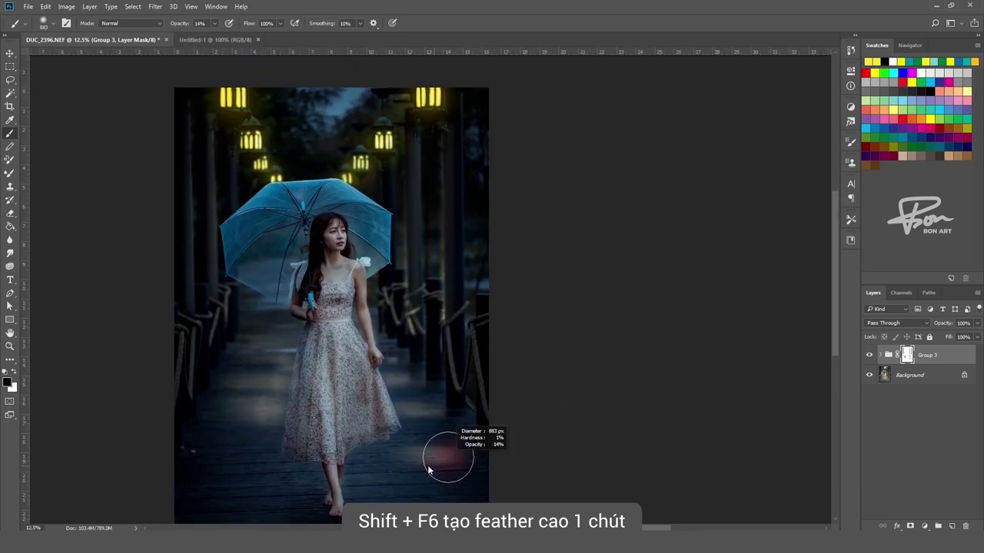
pyautogui.hotkey('ctrl', '-')
pyautogui.moveTo(471, 385)
pyautogui.mouseDown()
pyautogui.moveTo(456, 394)
pyautogui.moveTo(483, 399)
pyautogui.moveTo(449, 399)
pyautogui.mouseUp()
# Confirm Color Fill 2's muted yellow and dim its glow bars on the pillars and floor
pyautogui.hotkey('ctrl', '+')
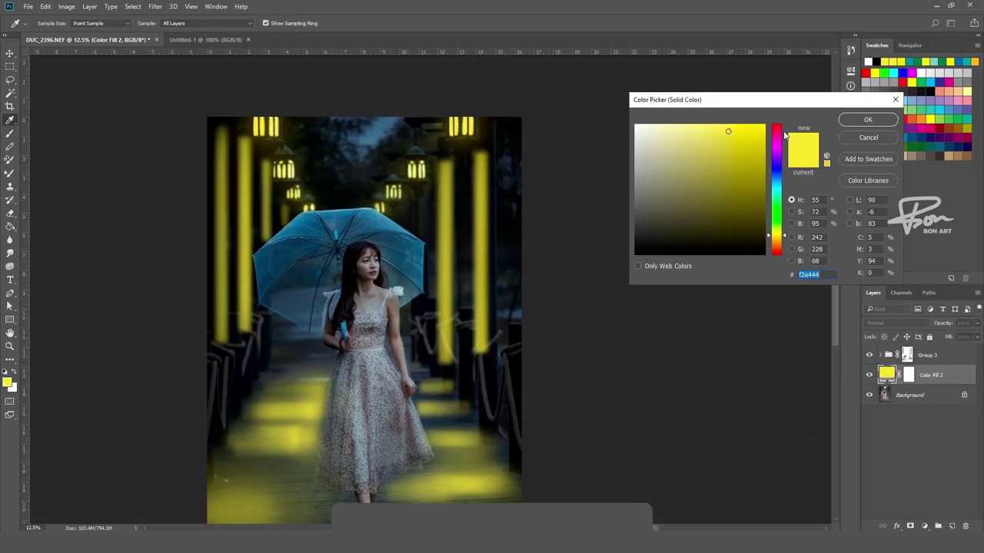
pyautogui.click(867, 121)
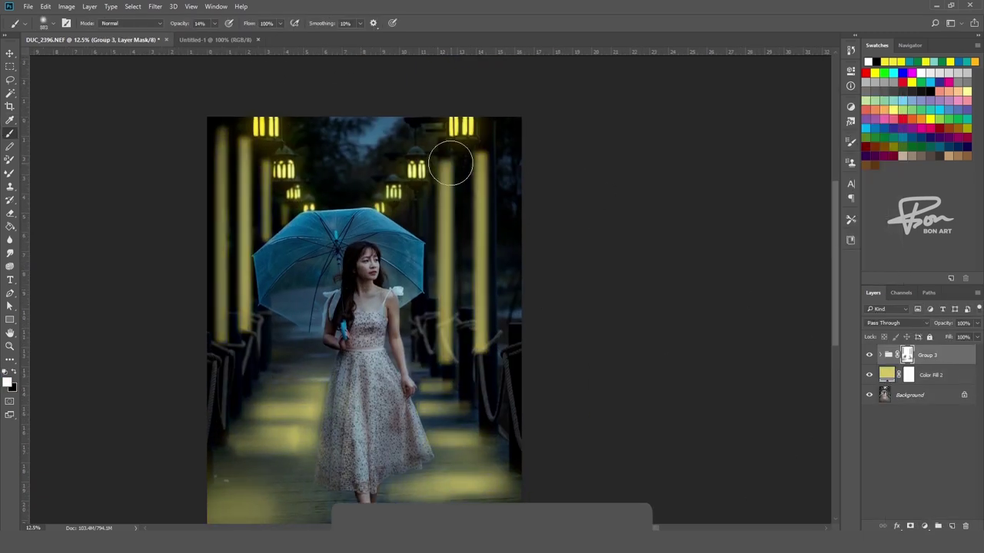
pyautogui.moveTo(449, 292)
pyautogui.mouseDown()
pyautogui.moveTo(479, 377)
pyautogui.moveTo(481, 308)
pyautogui.mouseUp()
pyautogui.moveTo(223, 239)
pyautogui.mouseDown()
pyautogui.moveTo(241, 329)
pyautogui.moveTo(254, 258)
pyautogui.mouseUp()
pyautogui.moveTo(446, 398); pyautogui.dragTo(508, 146)
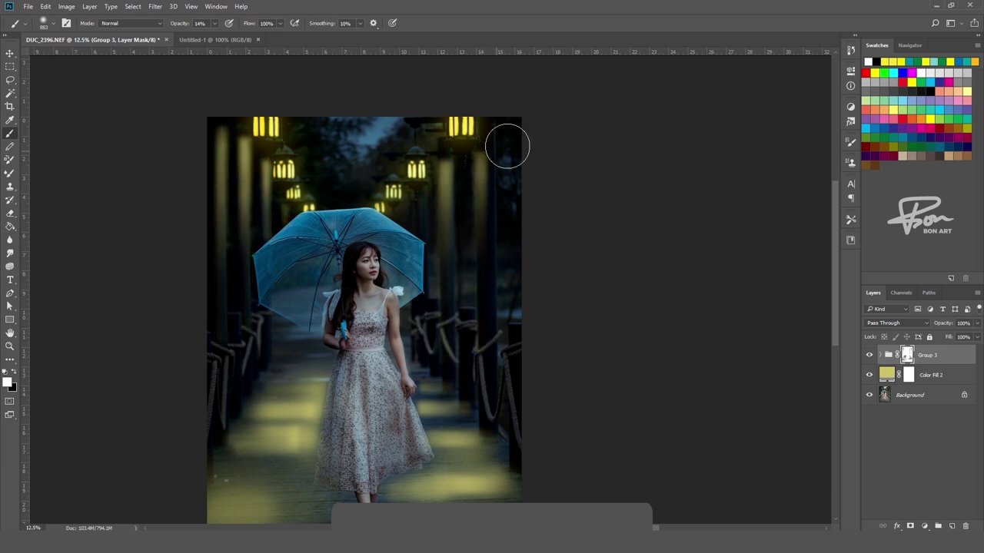
pyautogui.moveTo(422, 398)
pyautogui.mouseDown()
pyautogui.moveTo(373, 340)
pyautogui.moveTo(538, 408)
pyautogui.moveTo(389, 358)
pyautogui.moveTo(482, 400)
pyautogui.mouseUp()
pyautogui.keyDown('ctrl'); pyautogui.click(529, 384); pyautogui.keyUp('ctrl')
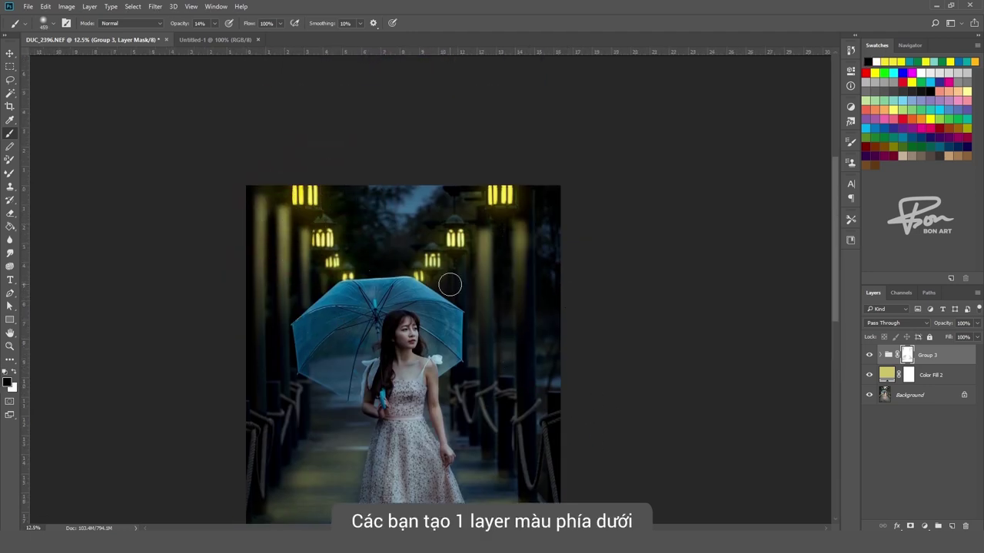
# Switch Group 3 to Linear Dodge (Add) and stamp the visible result into new Layer 5
pyautogui.moveTo(450, 285); pyautogui.dragTo(479, 262)
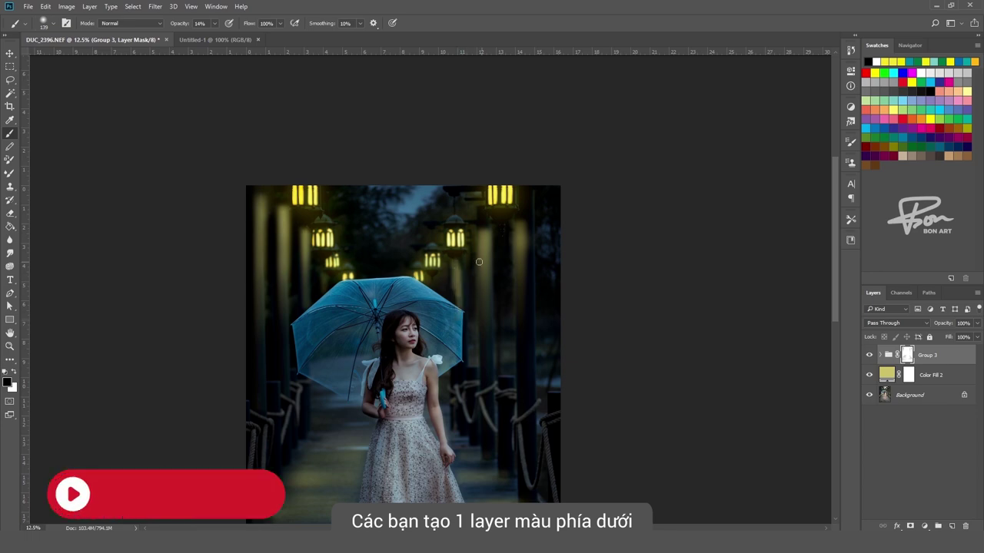
pyautogui.hotkey('ctrl', '-')
pyautogui.hotkey('ctrl', '+')
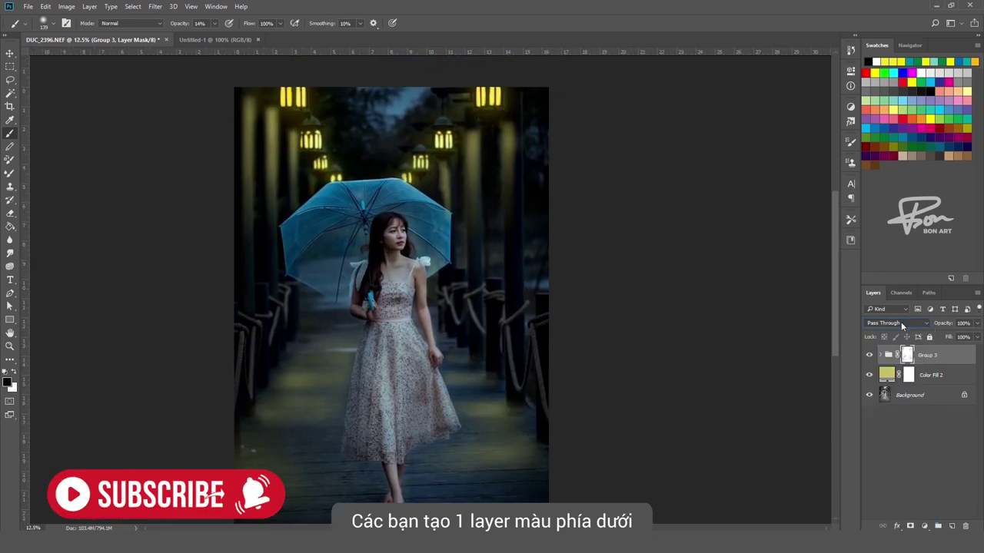
pyautogui.scroll(-2, 901, 323)
pyautogui.scroll(-2, 901, 322)
pyautogui.scroll(-2, 901, 321)
pyautogui.scroll(-1, 901, 321)
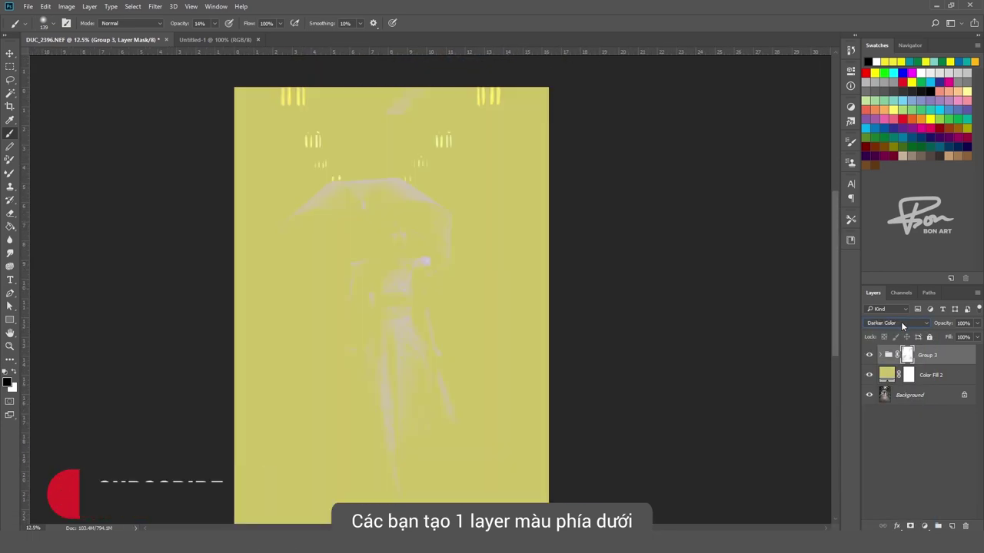
pyautogui.scroll(-2, 902, 321)
pyautogui.scroll(-2, 902, 322)
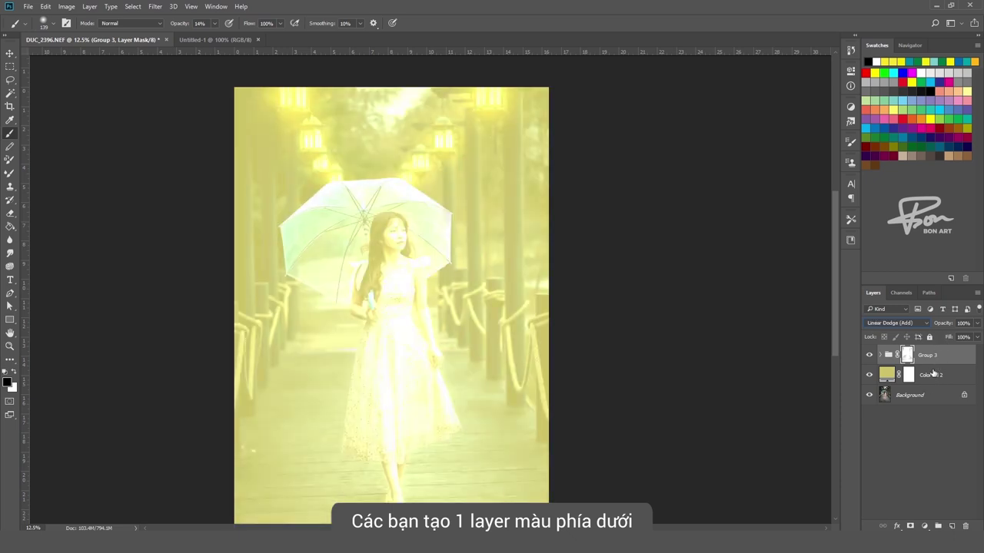
pyautogui.click(932, 362)
pyautogui.hotkey('ctrl', 'shift', 'alt', 'e')
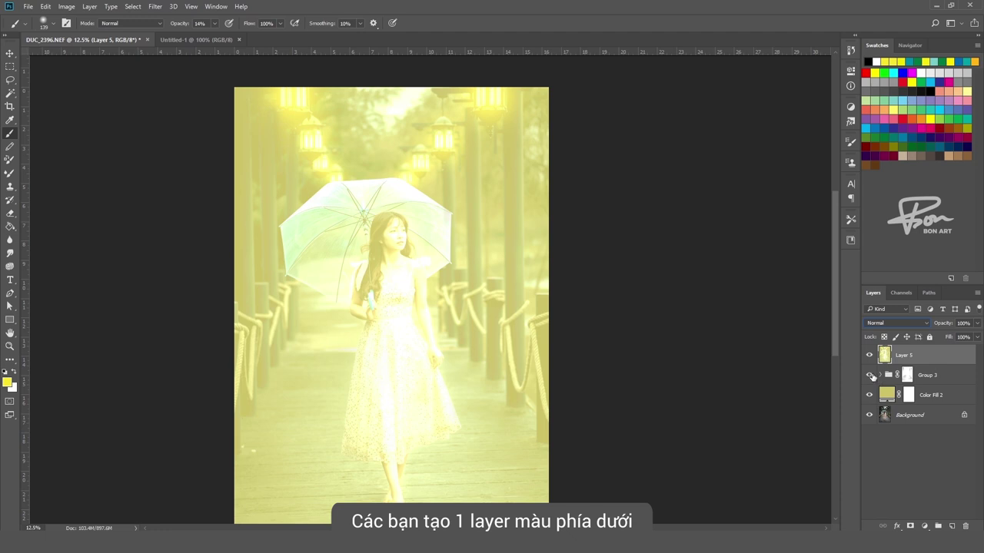
# Keep Layer 5 at Normal, hide it with a black mask, and set white for painting
pyautogui.click(896, 323)
pyautogui.press('Escape')
pyautogui.keyDown('alt'); pyautogui.click(910, 527); pyautogui.keyUp('alt')
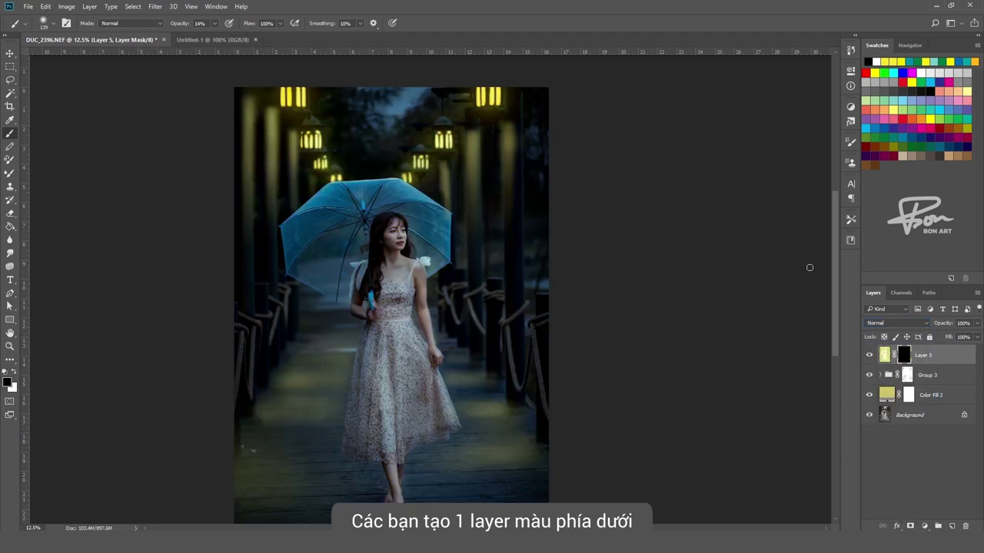
pyautogui.click(930, 382)
pyautogui.click(918, 359)
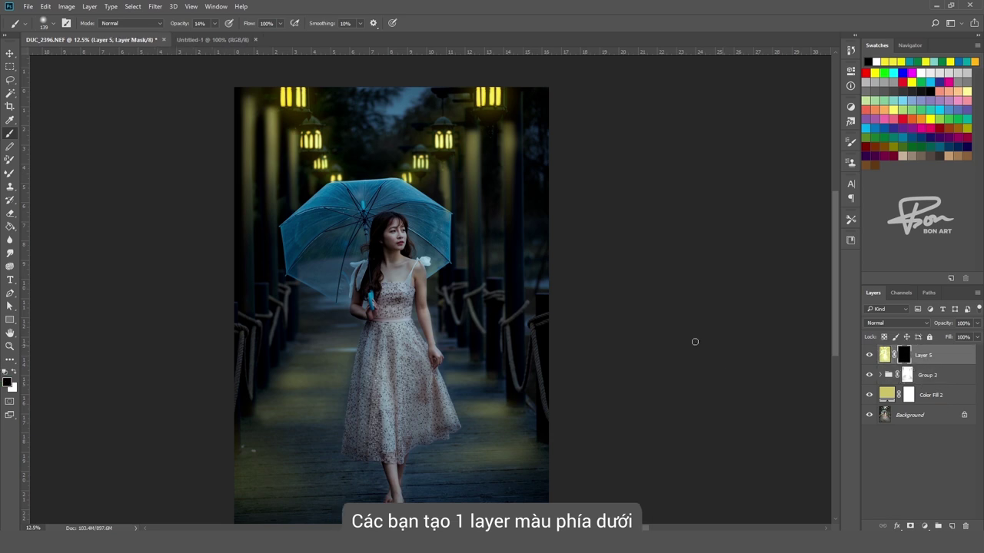
pyautogui.press('x')
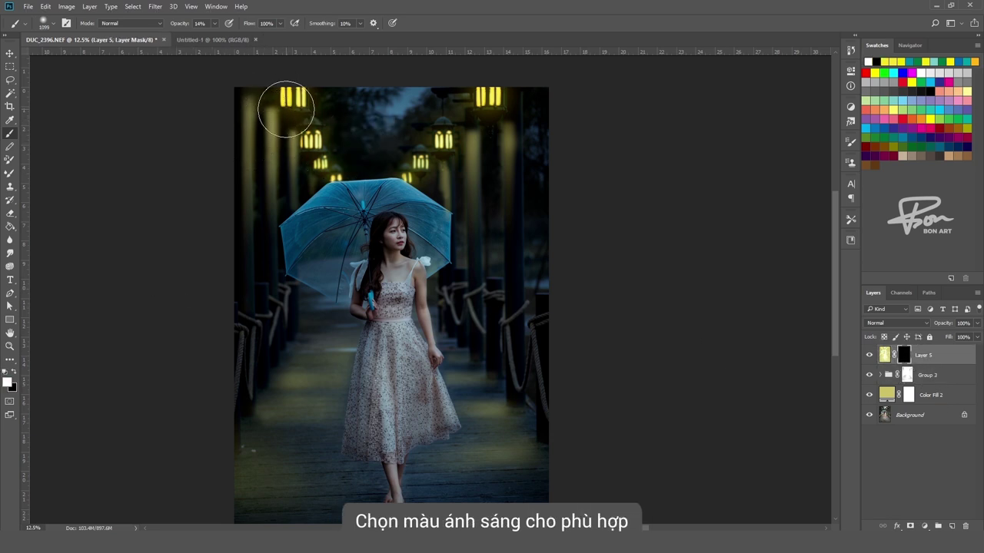
# Paint Layer 5's glow back near the right lantern with an enlarged brush
pyautogui.click(443, 136)
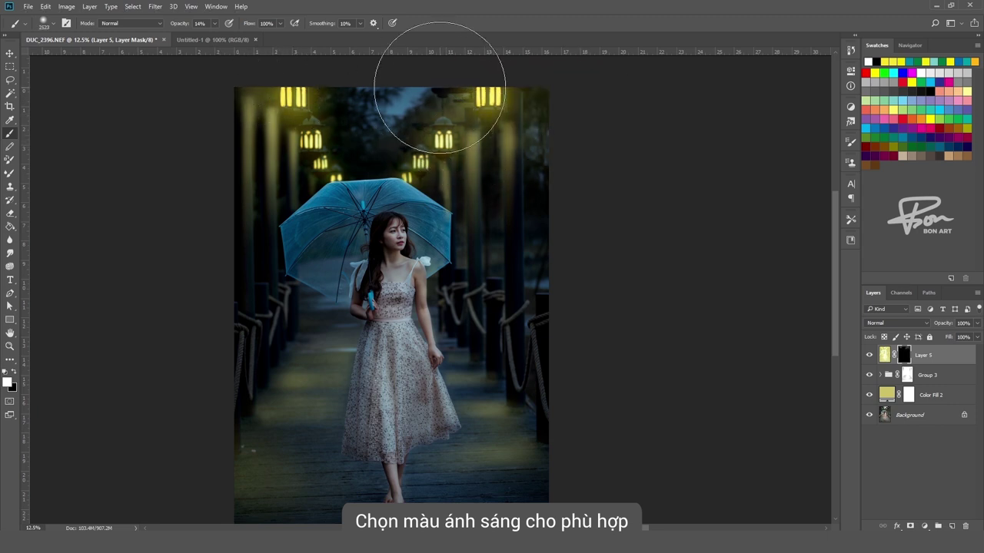
pyautogui.moveTo(521, 146); pyautogui.dragTo(488, 161)
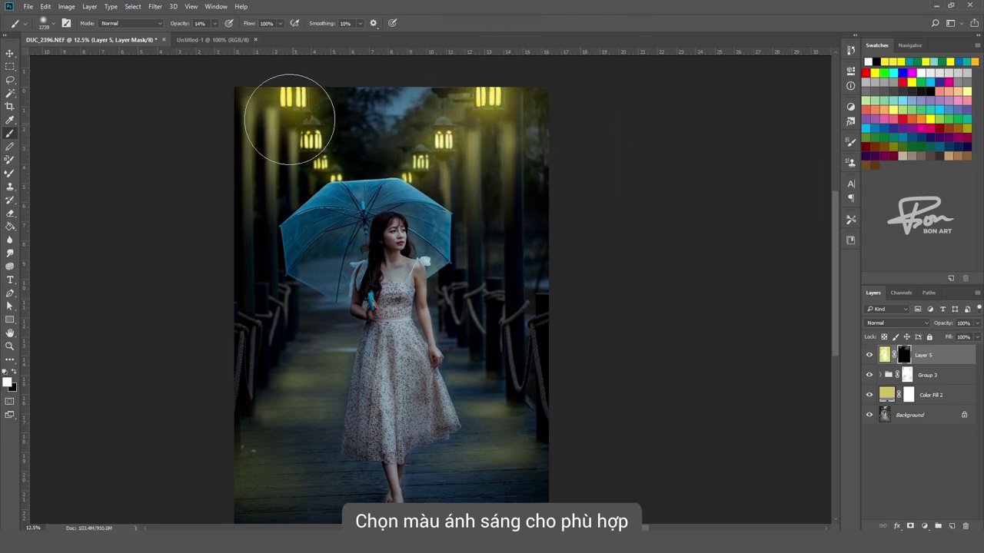
pyautogui.moveTo(565, 147); pyautogui.dragTo(549, 161)
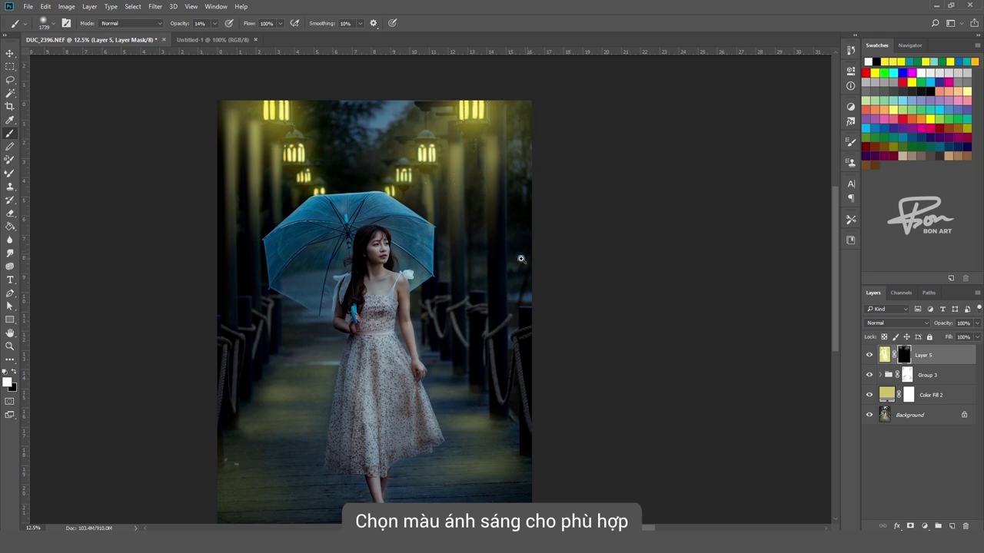
pyautogui.scroll(1, 489, 244)
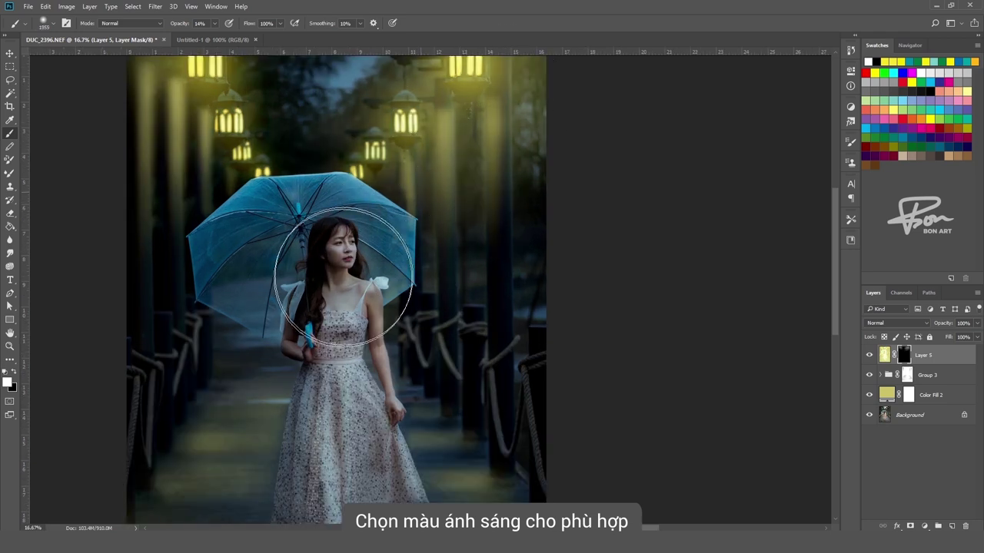
pyautogui.scroll(-1, 365, 277)
pyautogui.moveTo(527, 208)
pyautogui.mouseDown()
pyautogui.moveTo(382, 137)
pyautogui.moveTo(197, 143)
pyautogui.mouseUp()
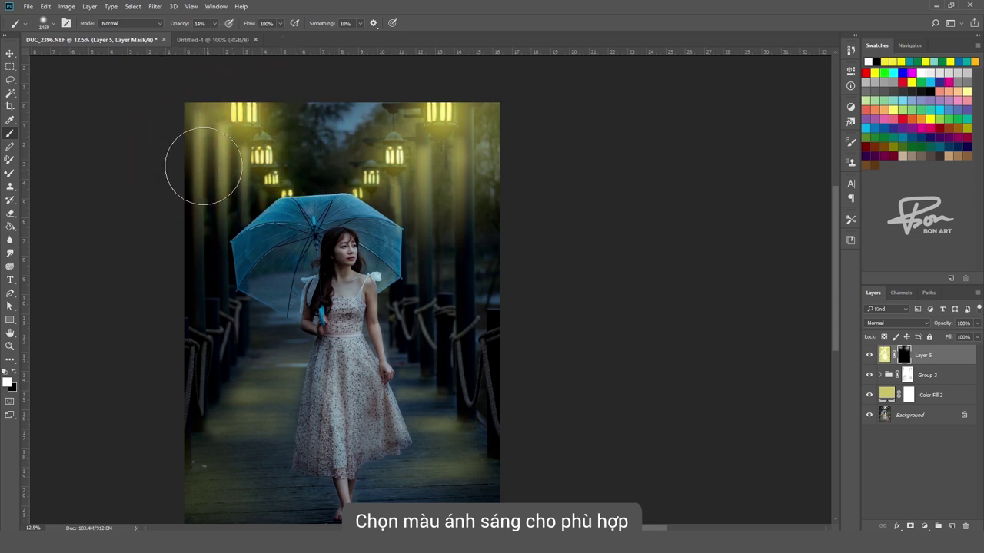
pyautogui.scroll(-1, 197, 143)
pyautogui.scroll(1, 261, 492)
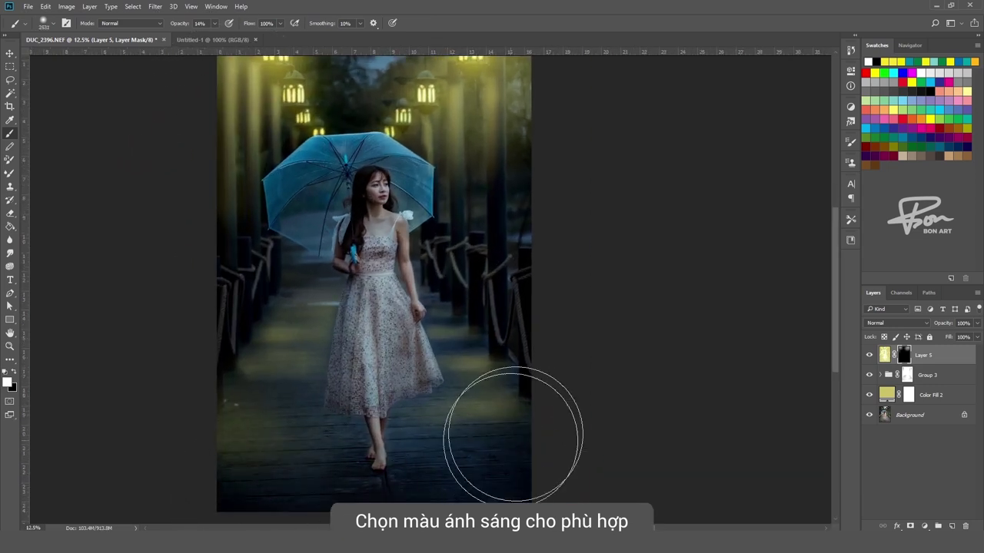
pyautogui.scroll(-1, 446, 431)
# Paint the glow back onto the bottom and left floor with a brush of about 1219 px
pyautogui.moveTo(498, 375); pyautogui.dragTo(525, 382)
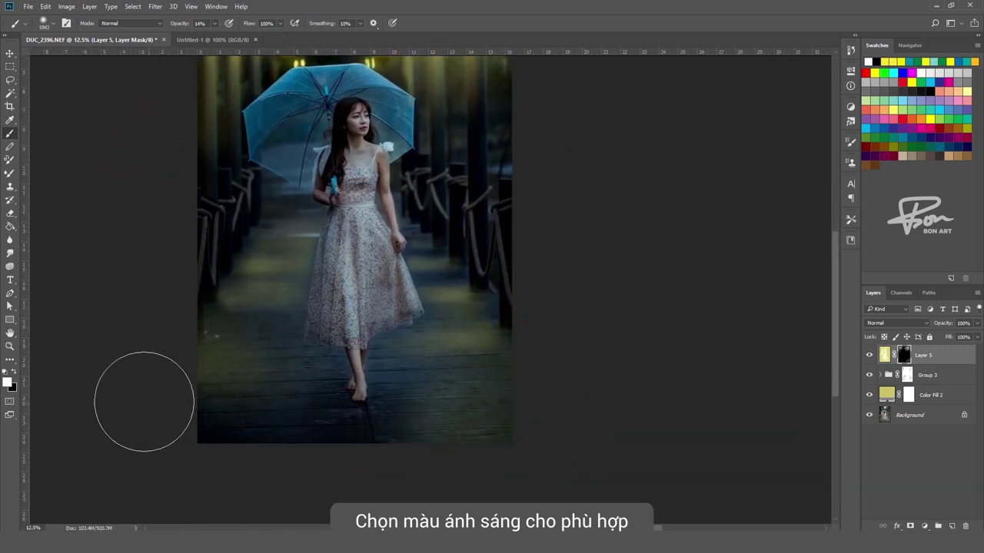
pyautogui.scroll(-1, 532, 332)
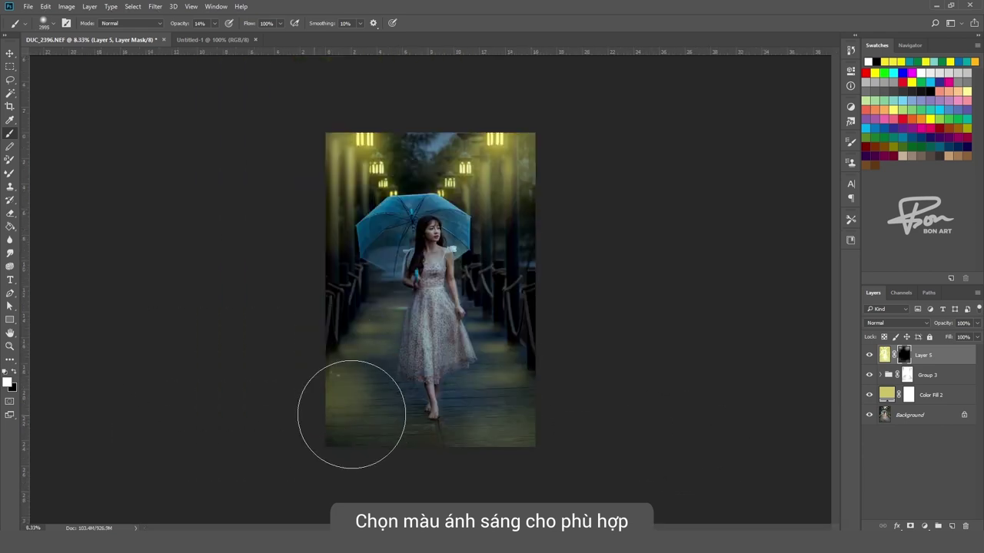
pyautogui.scroll(1, 569, 412)
pyautogui.moveTo(584, 441); pyautogui.dragTo(521, 452)
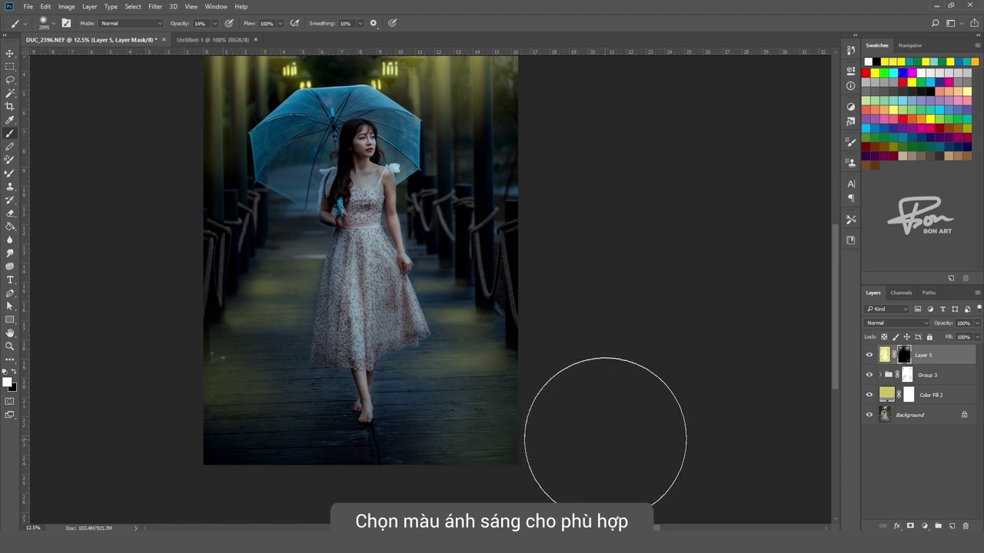
pyautogui.scroll(-1, 573, 415)
pyautogui.scroll(1, 569, 336)
pyautogui.moveTo(314, 353); pyautogui.dragTo(278, 356)
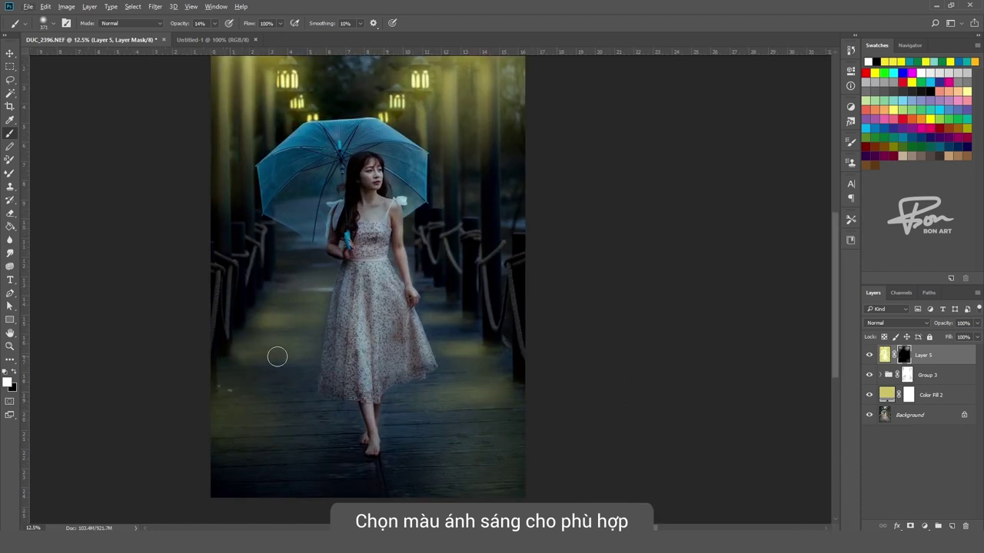
pyautogui.rightClick(10, 226)
pyautogui.click(54, 227)
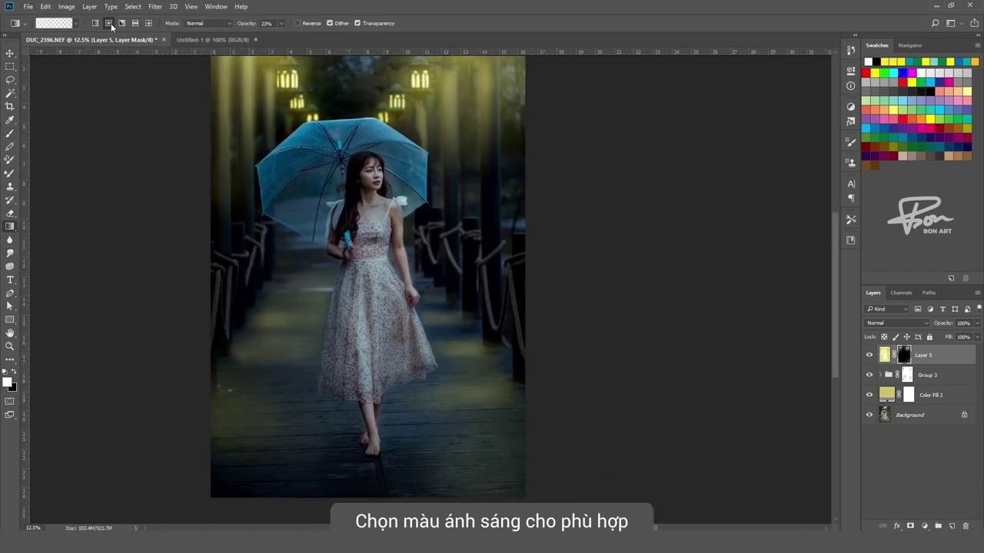
# Drag gradients on Layer 5's mask over the lower-left floor and top-left lanterns
pyautogui.moveTo(232, 415); pyautogui.dragTo(554, 432)
pyautogui.hotkey('ctrl', '-')
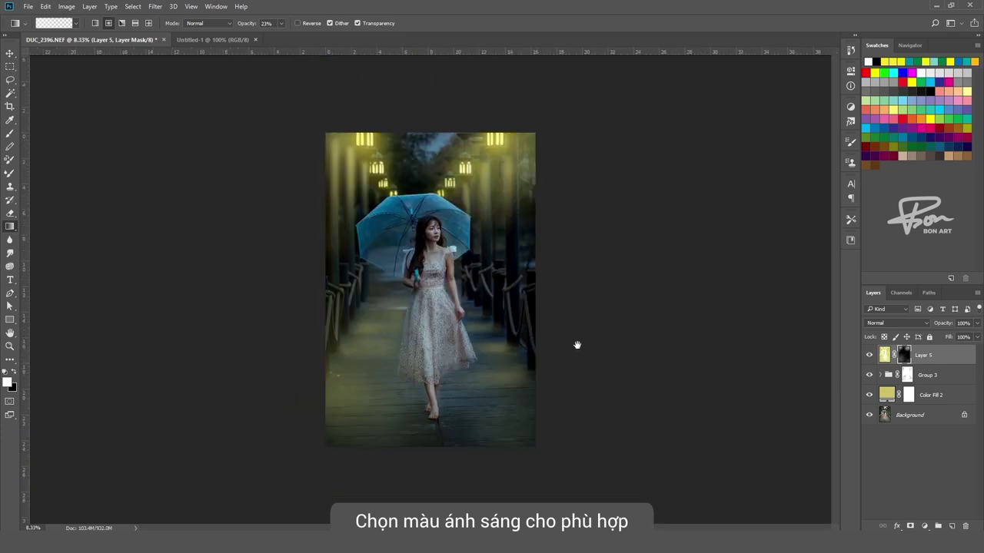
pyautogui.hotkey('ctrl', '+')
pyautogui.rightClick(286, 384)
pyautogui.press('Escape')
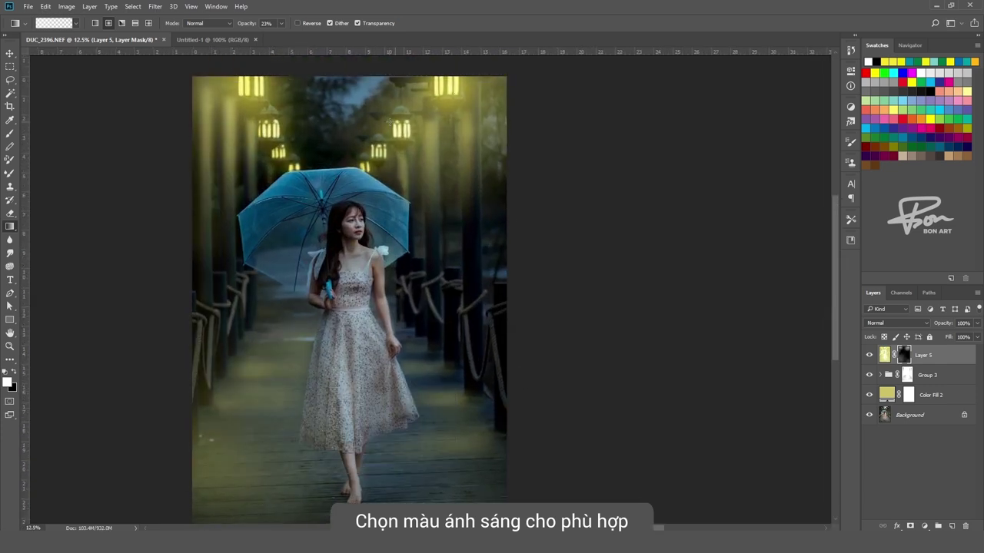
pyautogui.moveTo(231, 92); pyautogui.dragTo(249, 142)
pyautogui.scroll(-2, 446, 204)
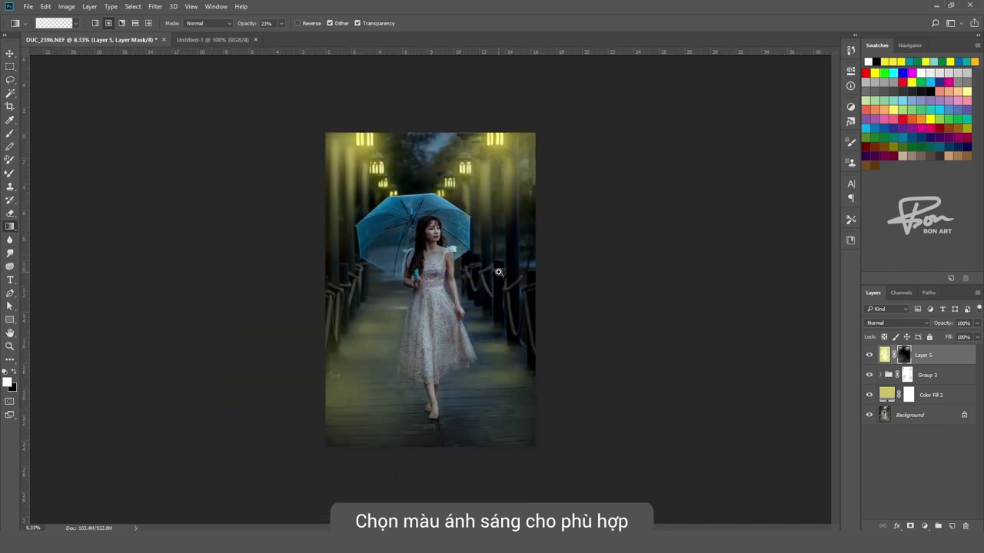
pyautogui.scroll(2, 447, 204)
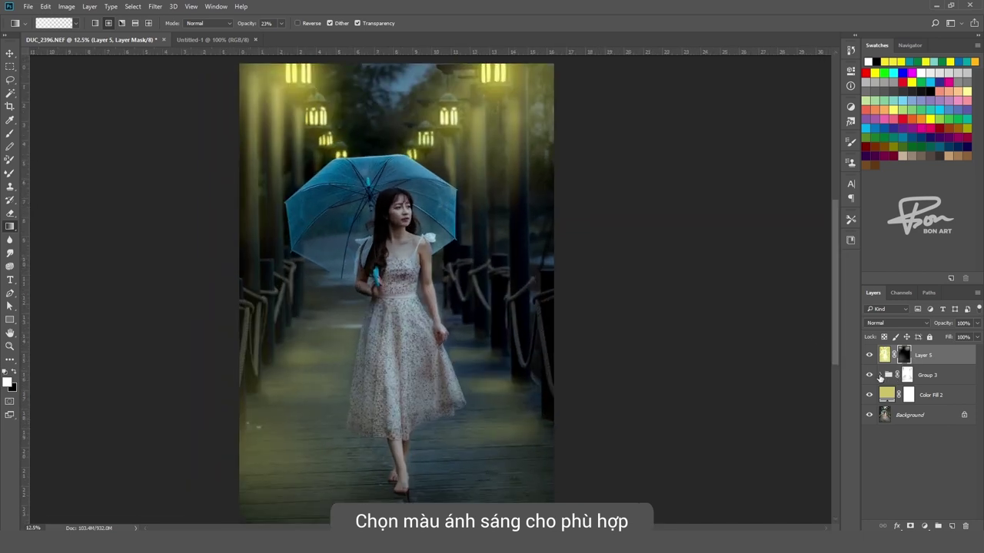
# Compare with Group 3 toggled, then lower Color Fill 2's opacity to about 63%
pyautogui.click(869, 395)
pyautogui.click(869, 395)
pyautogui.click(930, 398)
pyautogui.click(977, 323)
pyautogui.moveTo(973, 337); pyautogui.dragTo(959, 340)
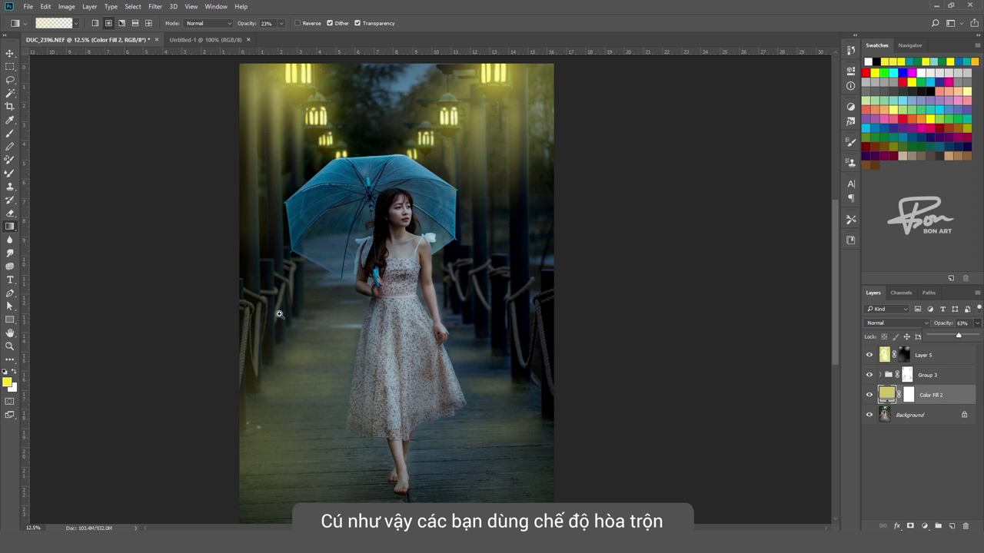
# Paint faint 3% yellow light up the left rope on Layer 5, then swap colours
pyautogui.hotkey('ctrl', '+')
pyautogui.click(904, 355)
pyautogui.press('b')
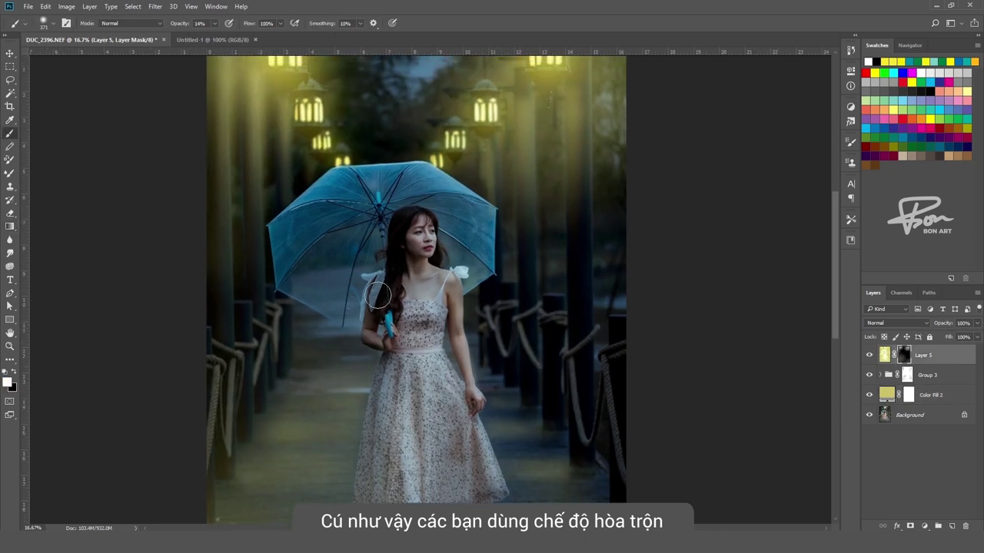
pyautogui.scroll(1, 223, 374)
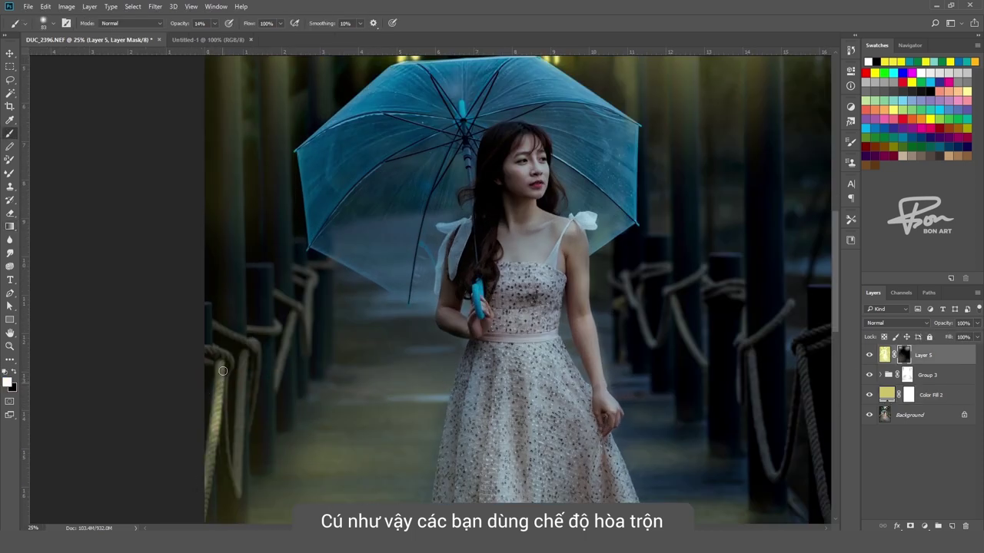
pyautogui.scroll(-1, 223, 371)
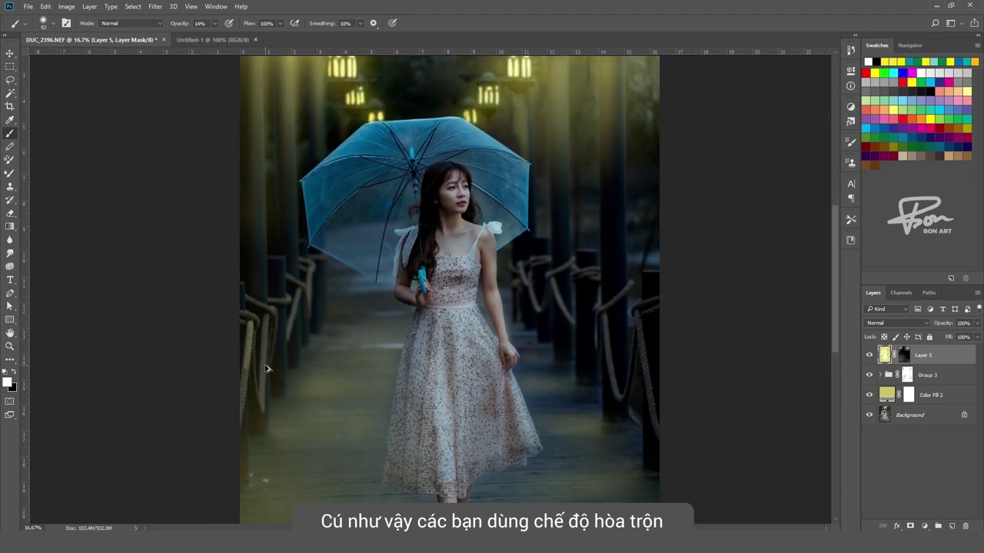
pyautogui.scroll(1, 266, 369)
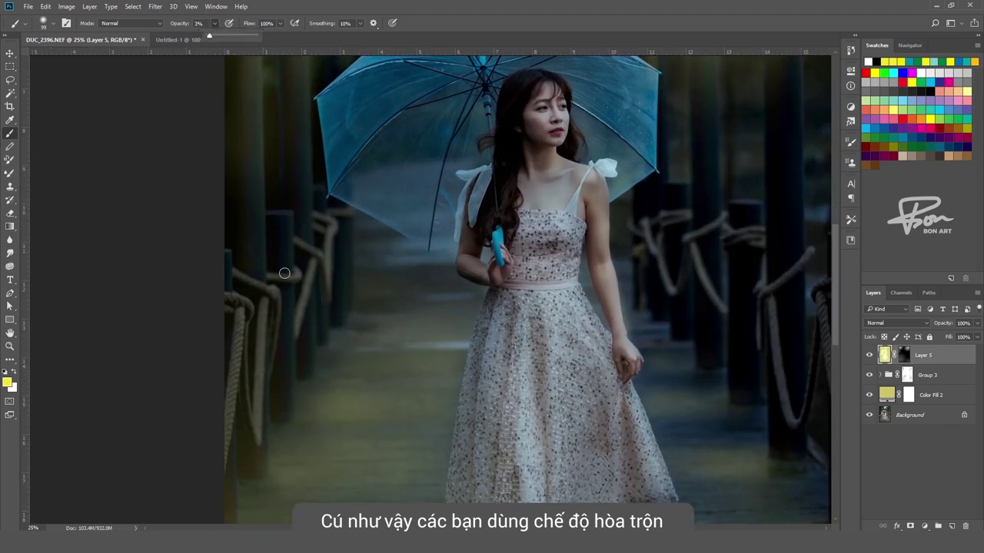
pyautogui.moveTo(256, 423); pyautogui.dragTo(254, 370)
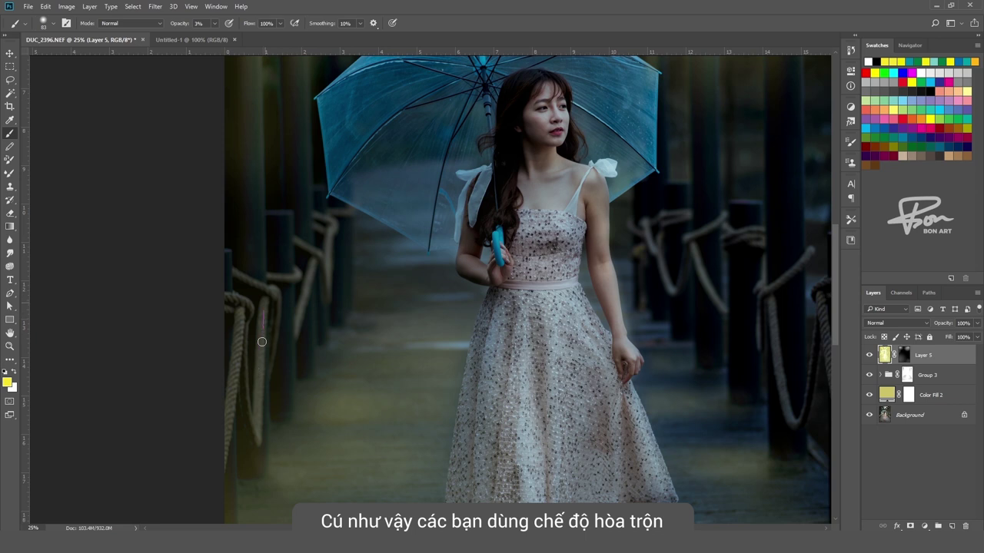
pyautogui.moveTo(309, 272); pyautogui.dragTo(218, 294)
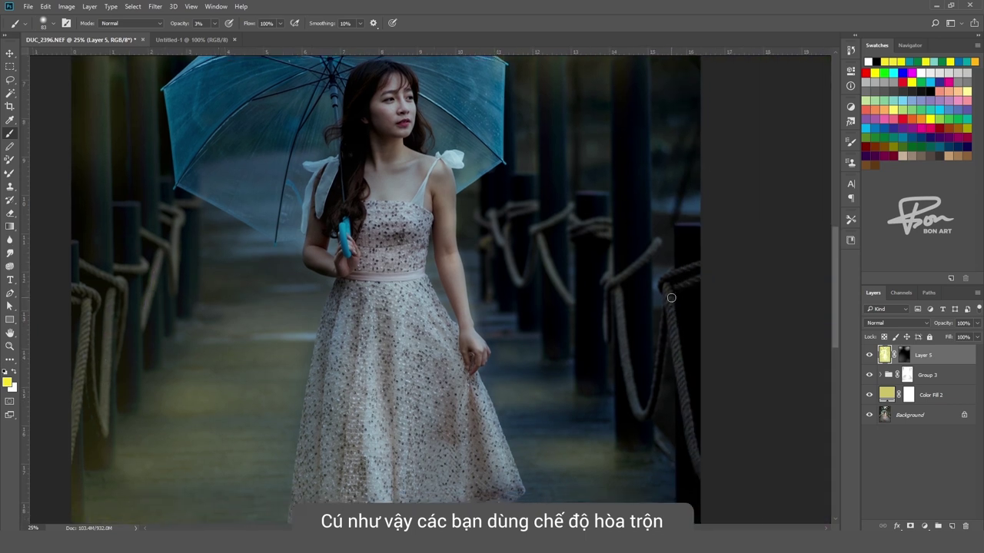
pyautogui.press('x')
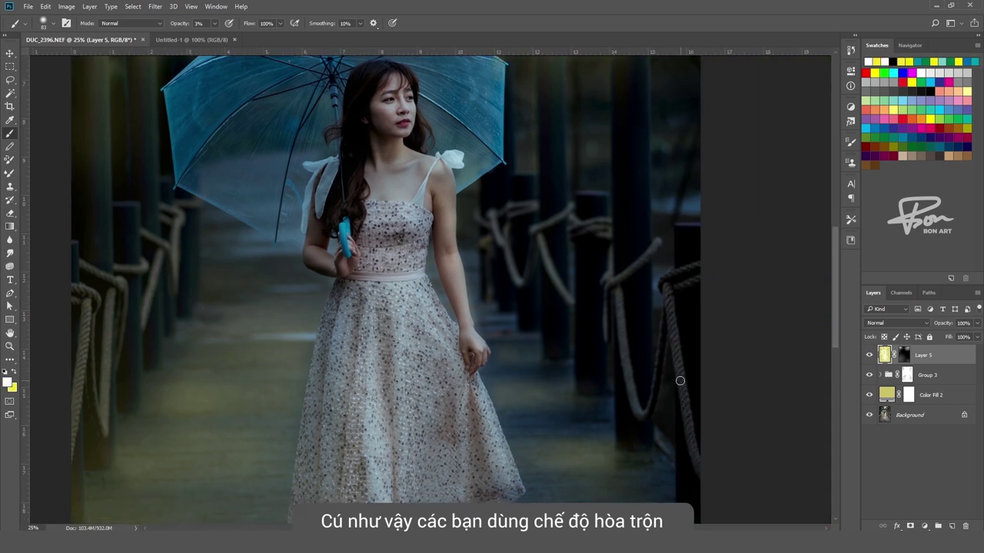
pyautogui.moveTo(219, 37); pyautogui.dragTo(234, 37)
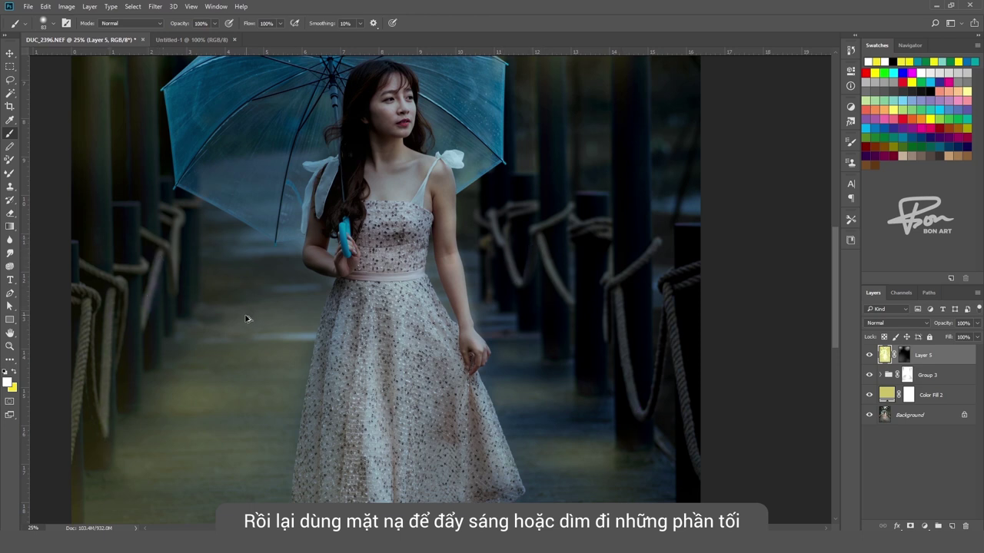
# Brighten the left and right rope railings by painting on Group 3's mask
pyautogui.click(908, 377)
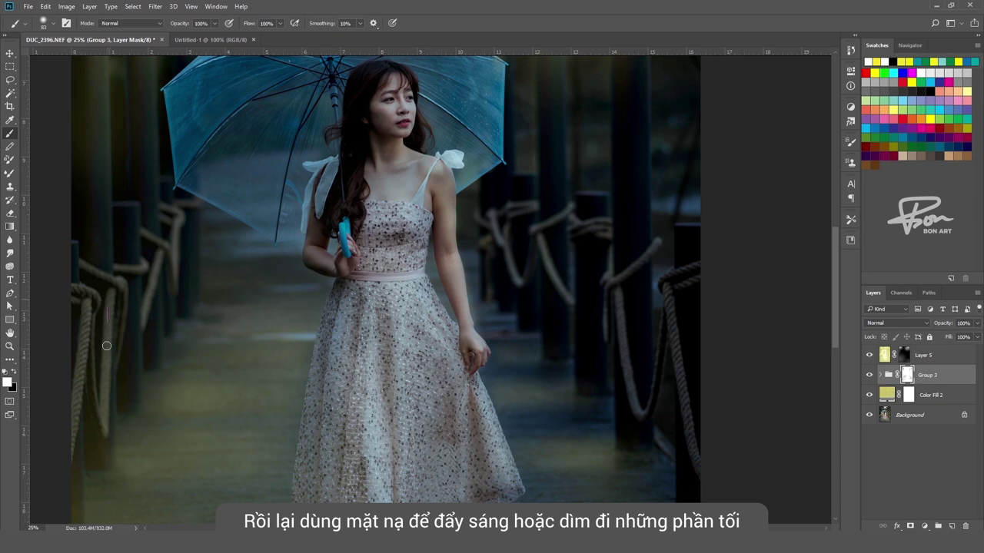
pyautogui.moveTo(110, 301); pyautogui.dragTo(106, 360)
pyautogui.press('x')
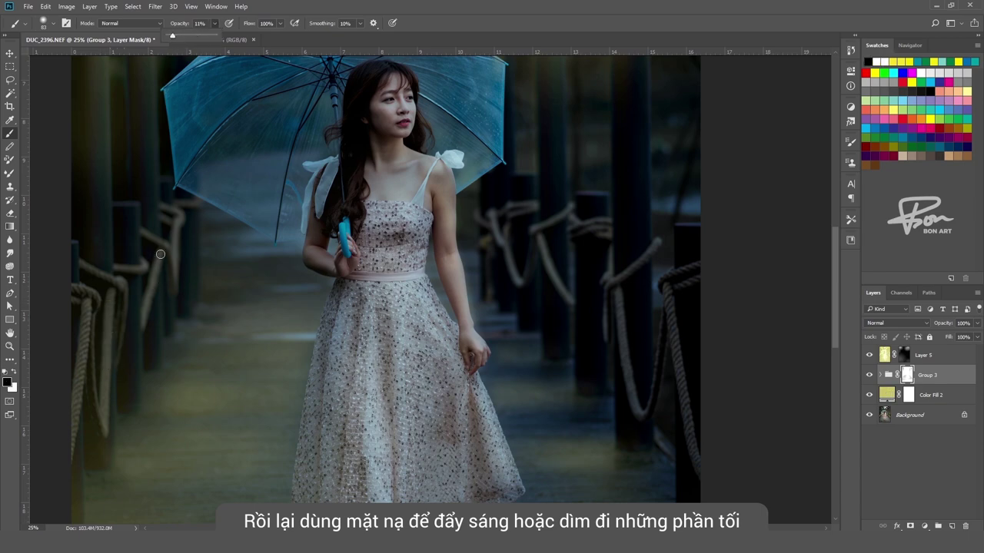
pyautogui.moveTo(159, 255)
pyautogui.mouseDown()
pyautogui.moveTo(139, 328)
pyautogui.moveTo(429, 390)
pyautogui.mouseUp()
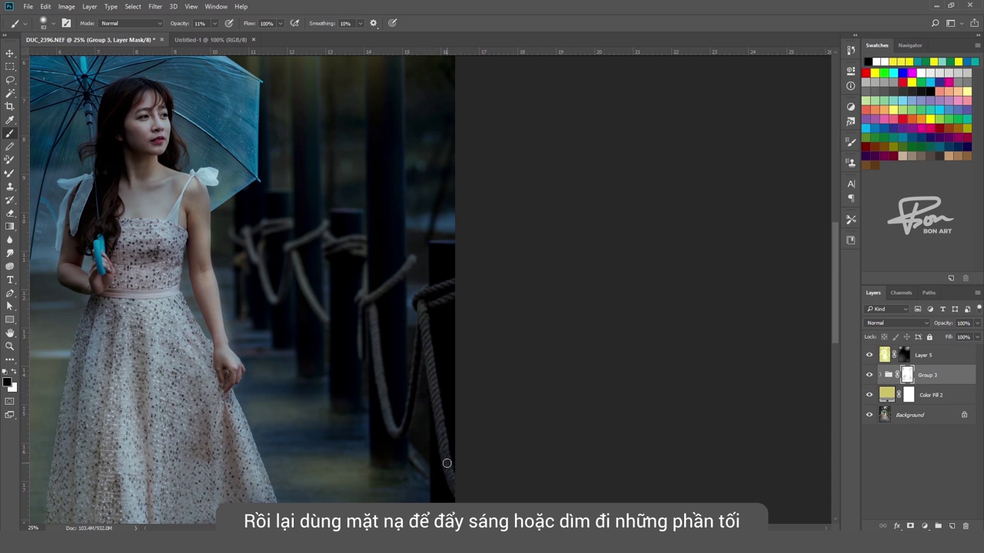
pyautogui.moveTo(446, 464); pyautogui.dragTo(419, 324)
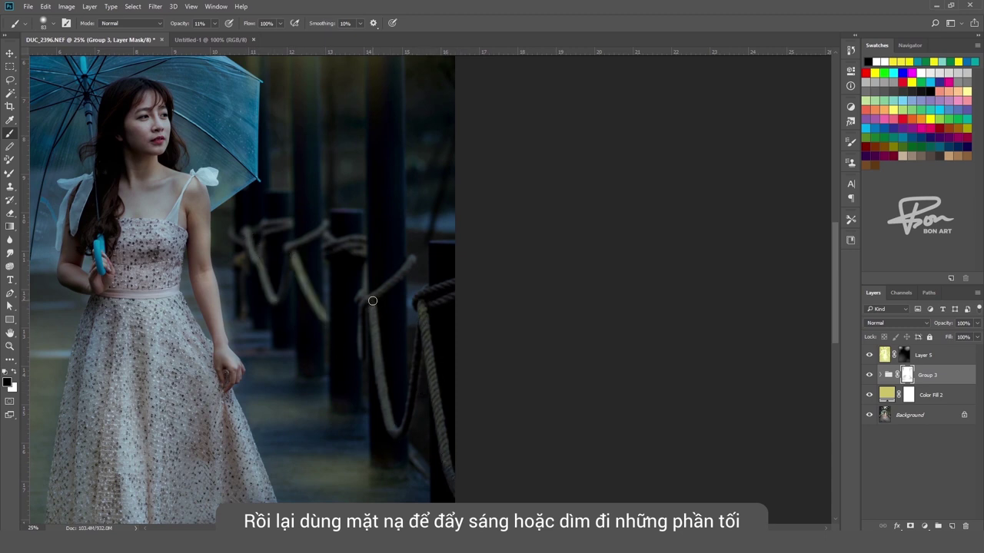
# Shrink the brush to about 1027, then about 247, while zooming in on the girl
pyautogui.hotkey('ctrl', '-')
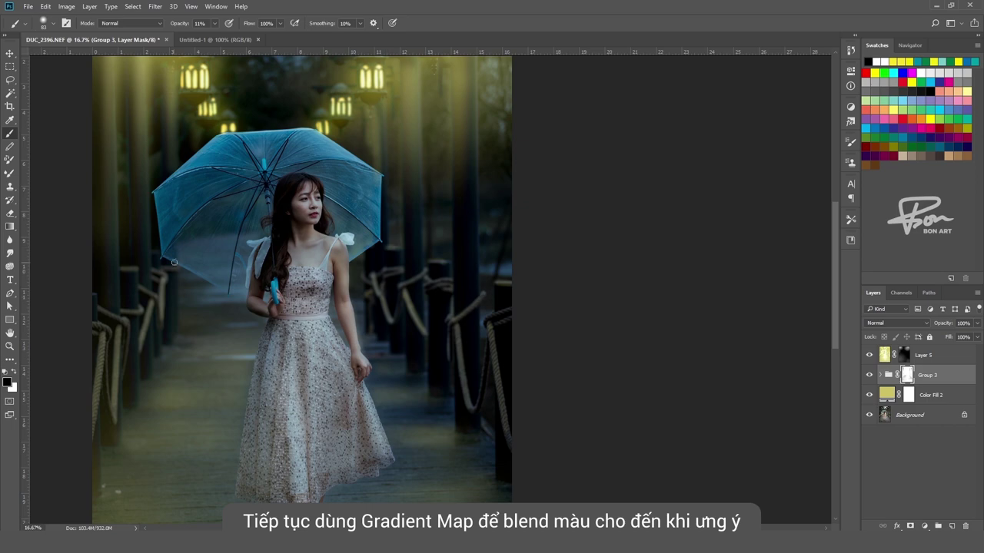
pyautogui.hotkey('ctrl', '+')
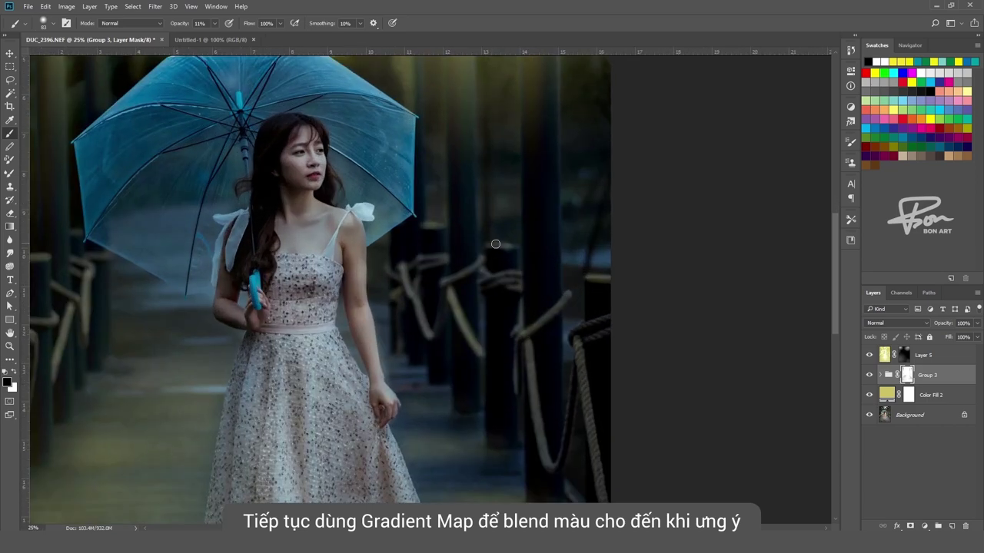
pyautogui.hotkey('ctrl', '-')
pyautogui.hotkey('ctrl', '-')
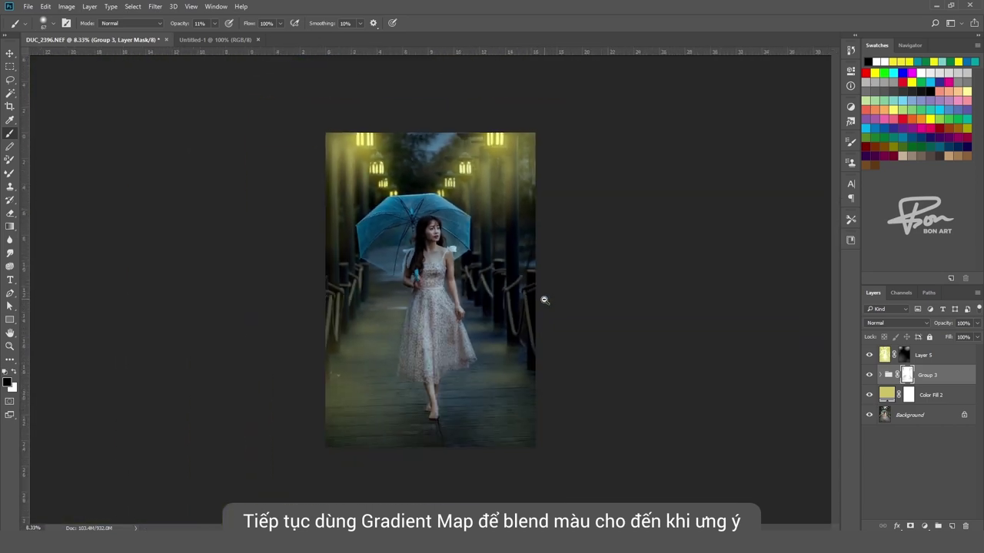
pyautogui.moveTo(385, 323); pyautogui.dragTo(369, 323)
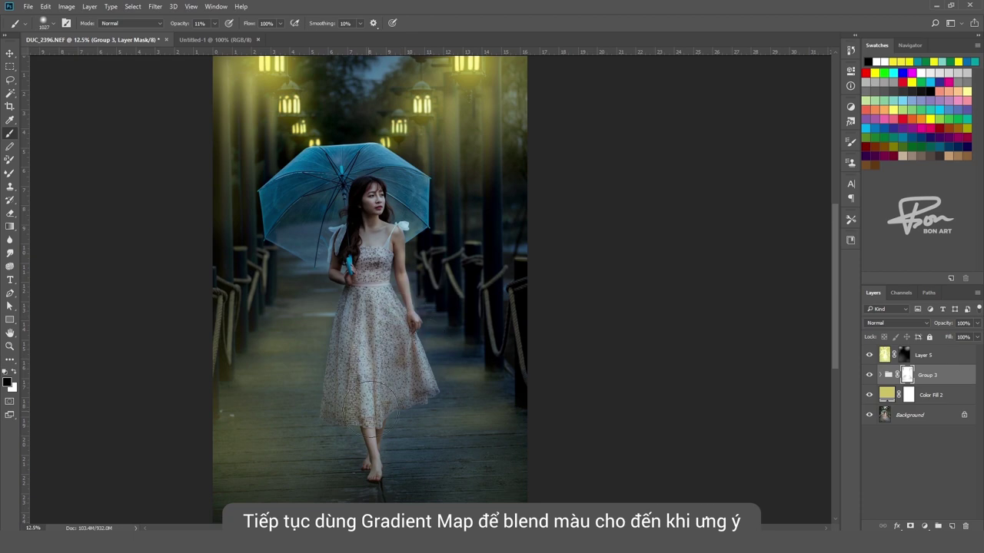
pyautogui.hotkey('ctrl', '+')
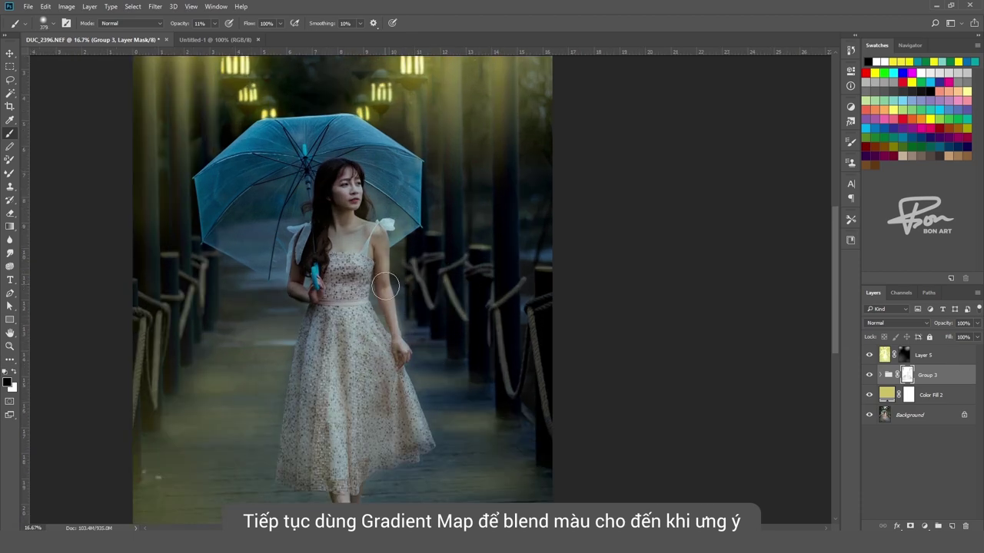
pyautogui.moveTo(477, 291); pyautogui.dragTo(462, 290)
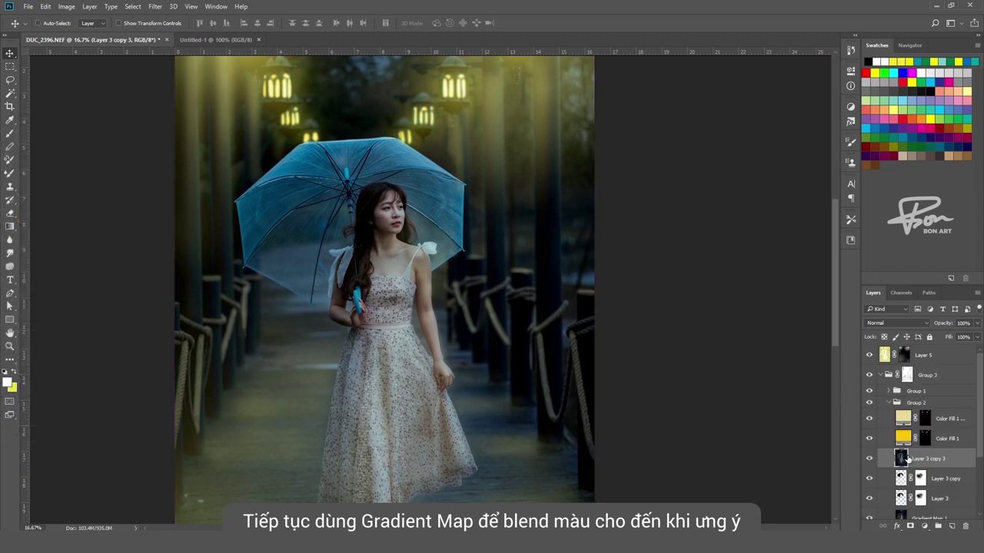
# Select Layer 3 copy and reset its blending to Normal
pyautogui.click(900, 477)
pyautogui.hotkey('ctrl', 'u')
pyautogui.moveTo(514, 125); pyautogui.dragTo(714, 131)
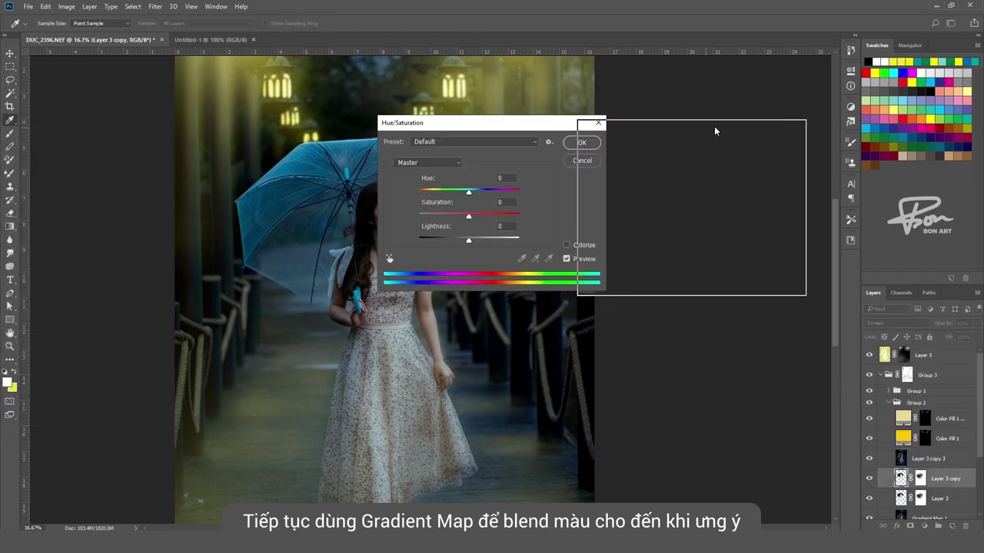
pyautogui.write('+180')
pyautogui.press('Return')
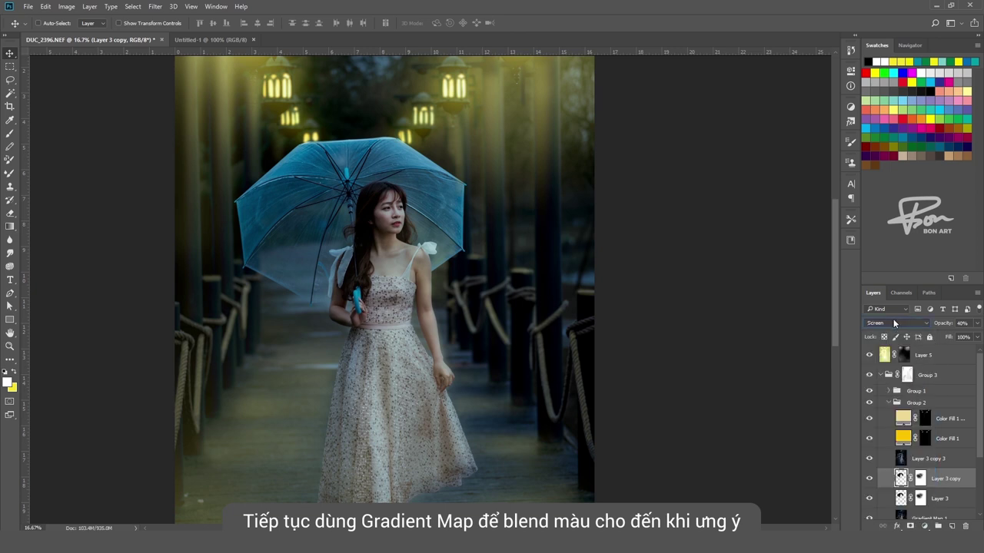
pyautogui.hotkey('shift', 'alt', 'n')
# Move Layer 3 copy into Group 3 above Group 1 and blend it as Overlay
pyautogui.moveTo(936, 482); pyautogui.dragTo(922, 388)
pyautogui.click(895, 323)
pyautogui.click(892, 358)
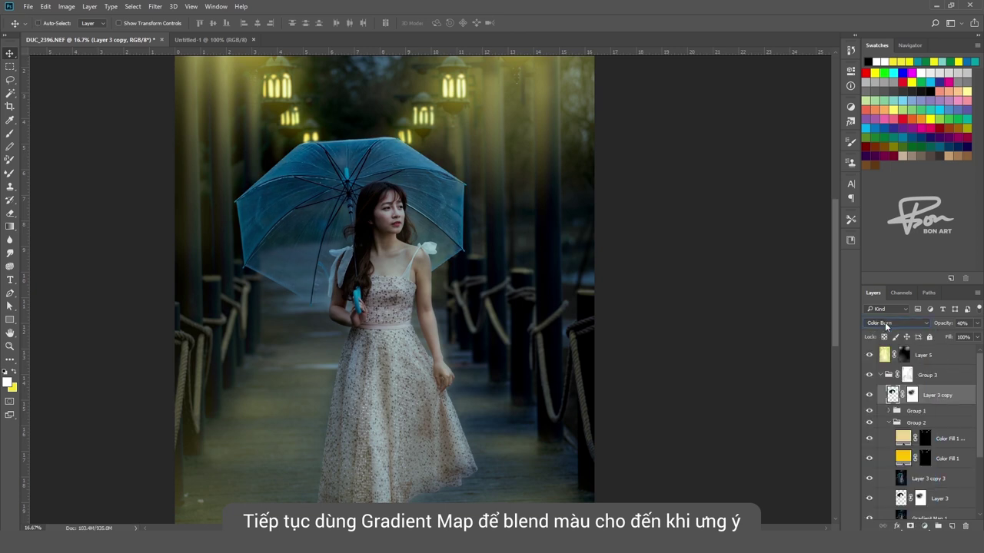
pyautogui.scroll(-5, 886, 323)
pyautogui.scroll(-6, 887, 323)
pyautogui.scroll(-6, 889, 324)
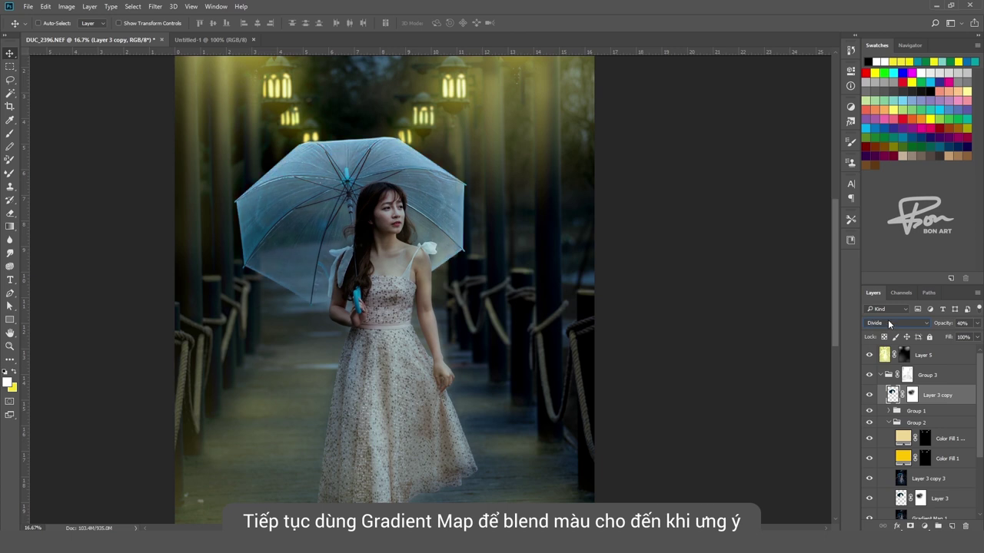
pyautogui.scroll(-1, 888, 323)
pyautogui.scroll(-2, 889, 324)
pyautogui.scroll(-1, 888, 324)
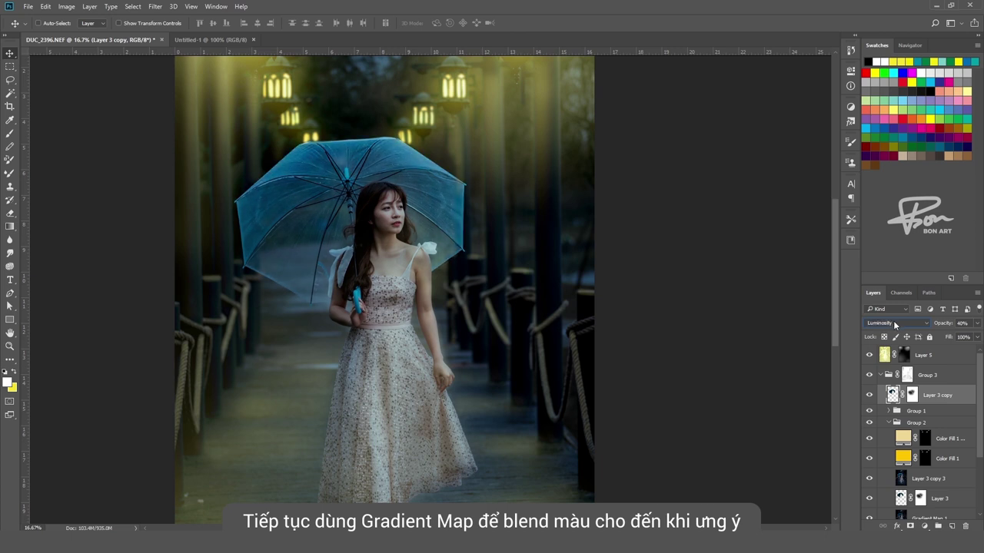
pyautogui.click(895, 324)
pyautogui.click(886, 423)
# Brighten Layer 3 copy's highlights with Levels and shift its hue to -87
pyautogui.hotkey('ctrl', 'l')
pyautogui.moveTo(658, 220); pyautogui.dragTo(615, 220)
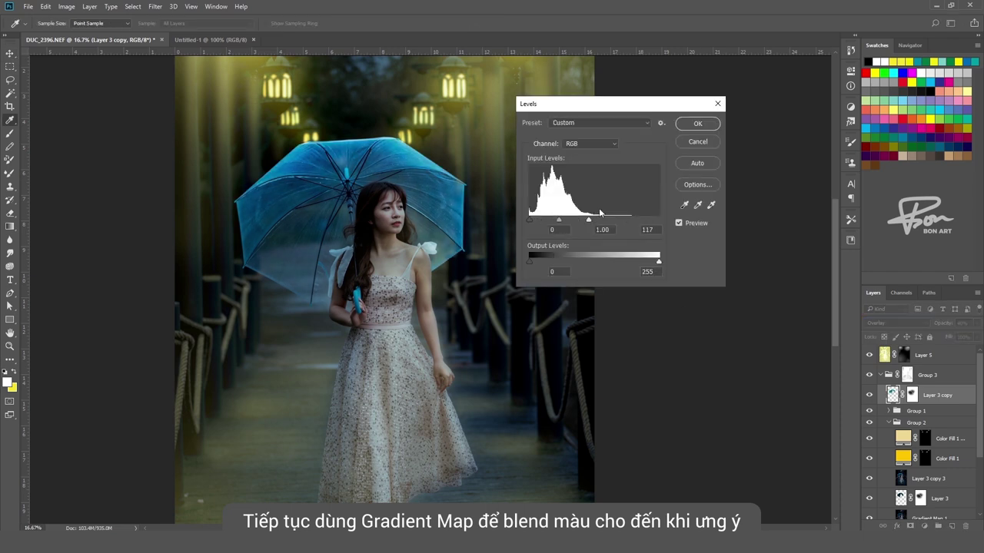
pyautogui.press('Return')
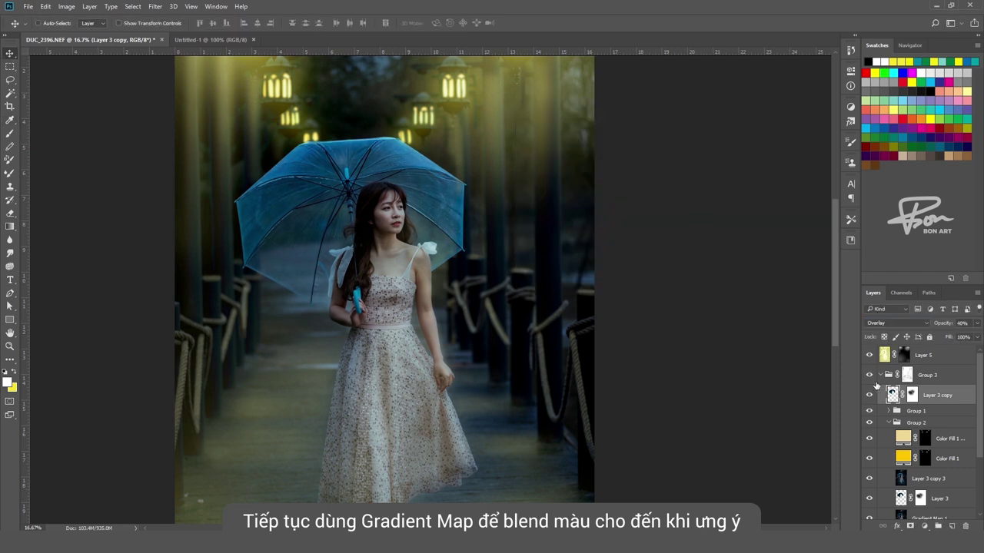
pyautogui.hotkey('ctrl', 'u')
pyautogui.moveTo(674, 193); pyautogui.dragTo(642, 193)
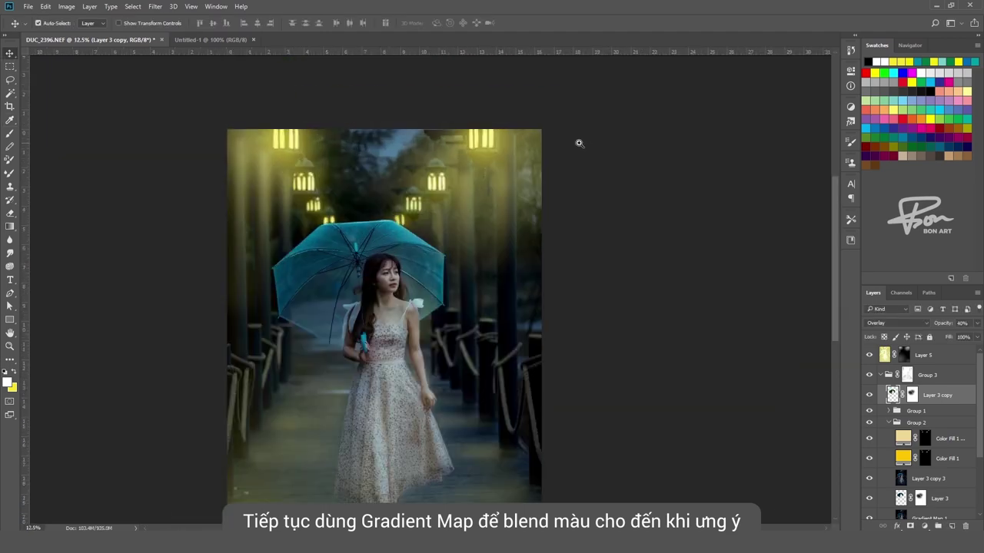
# Set Layer 5 to Overlay blend mode and lower its opacity to soften it
pyautogui.click(896, 323)
pyautogui.click(880, 422)
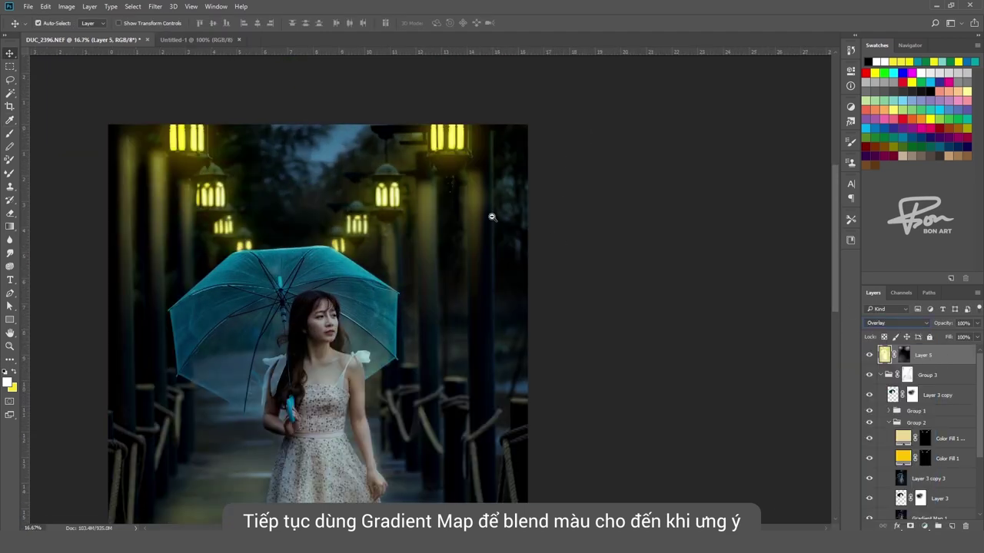
pyautogui.hotkey('ctrl', '-')
pyautogui.click(517, 179)
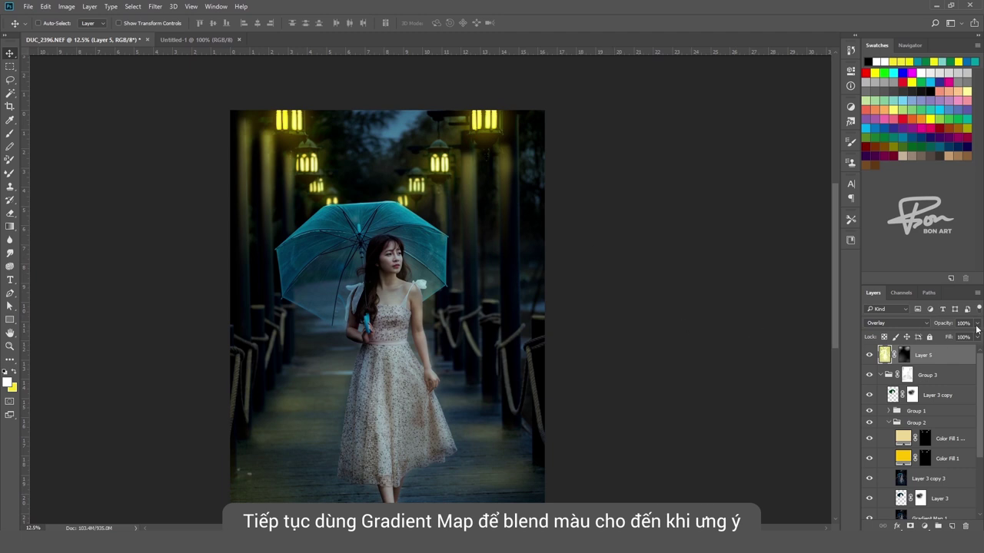
pyautogui.moveTo(977, 328); pyautogui.dragTo(959, 338)
pyautogui.scroll(-1, 566, 303)
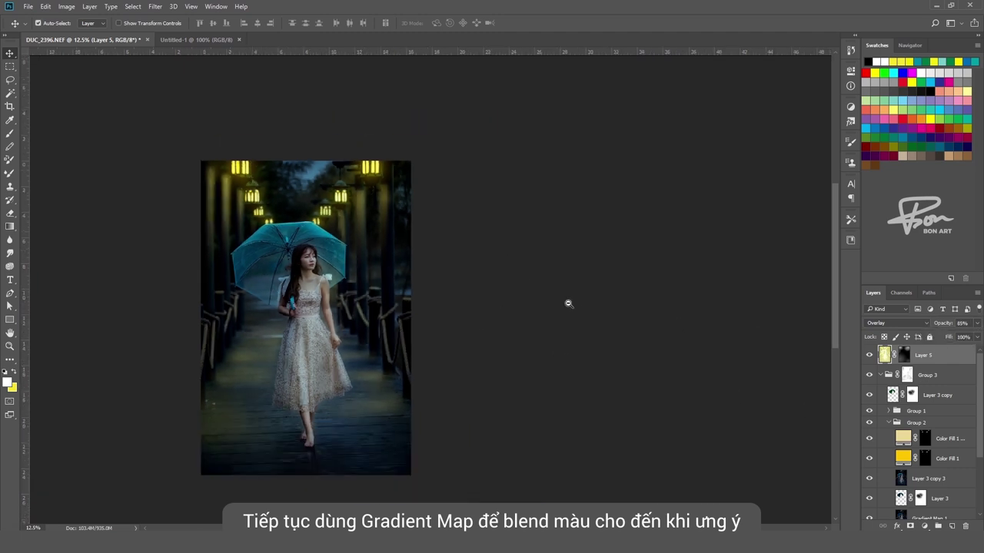
pyautogui.scroll(1, 567, 303)
# Recolour the Color Fill 2 layer to a pale olive yellow, #c6c297
pyautogui.click(890, 478)
pyautogui.scroll(-3, 890, 478)
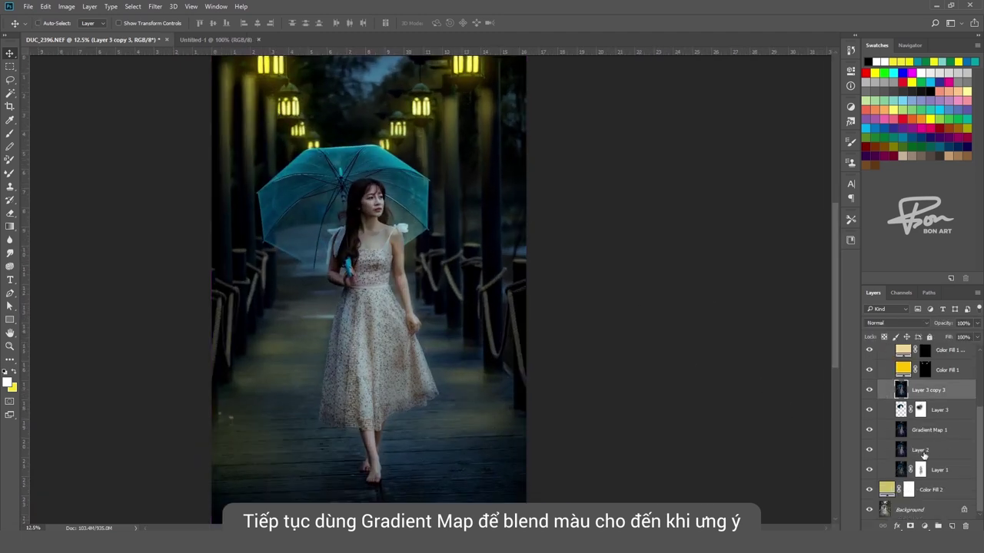
pyautogui.scroll(2, 891, 478)
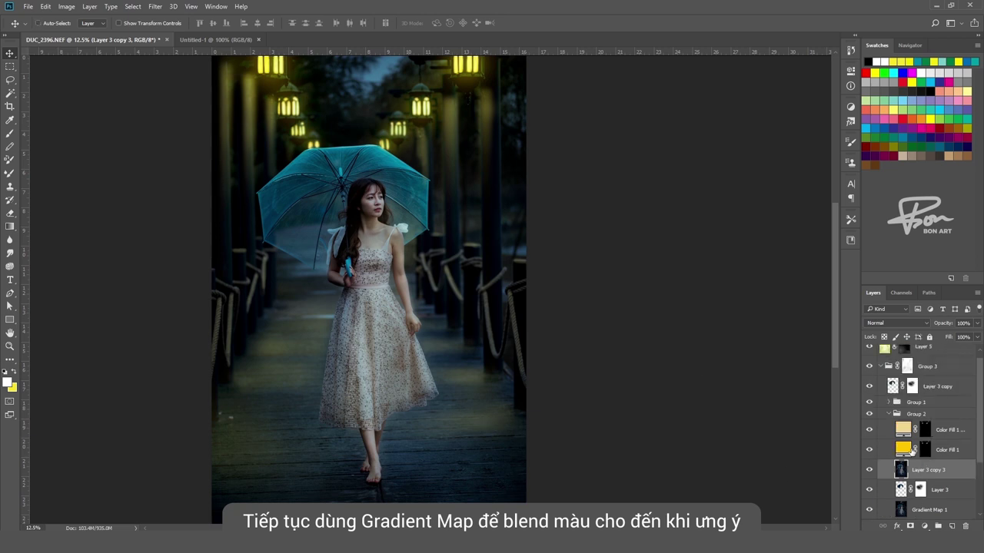
pyautogui.scroll(-2, 886, 449)
pyautogui.click(870, 490)
pyautogui.doubleClick(894, 486)
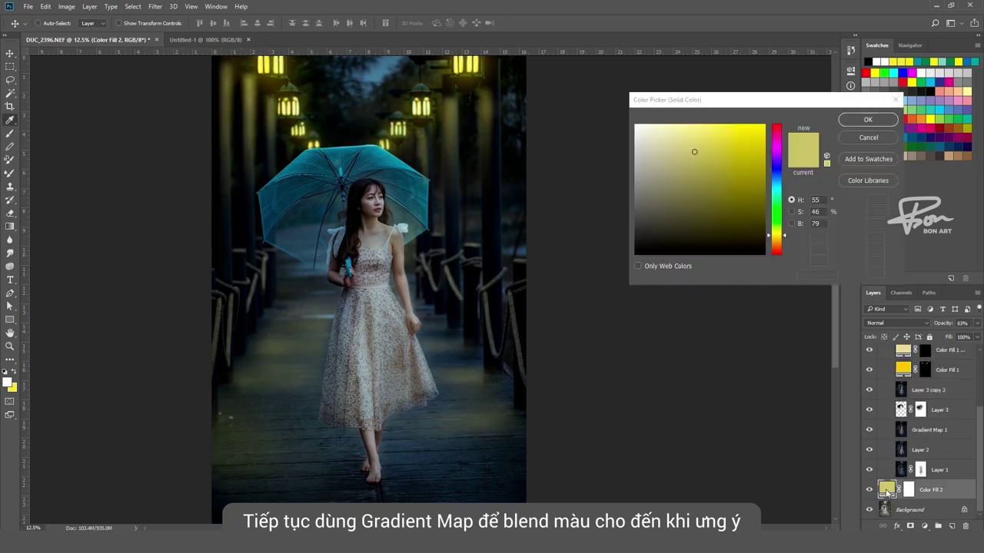
pyautogui.click(495, 402)
pyautogui.moveTo(779, 243); pyautogui.dragTo(776, 237)
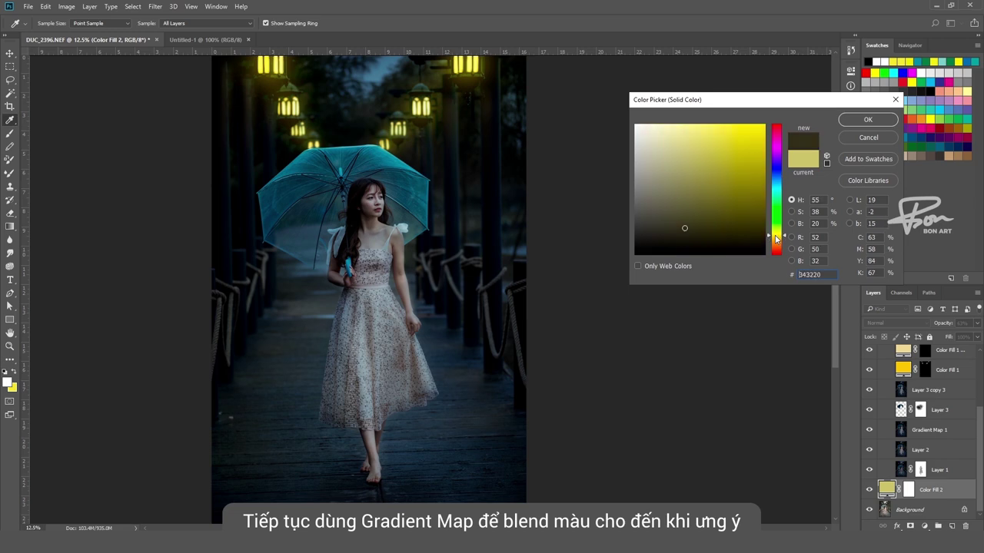
pyautogui.moveTo(744, 204)
pyautogui.mouseDown()
pyautogui.moveTo(723, 161)
pyautogui.moveTo(665, 152)
pyautogui.mouseUp()
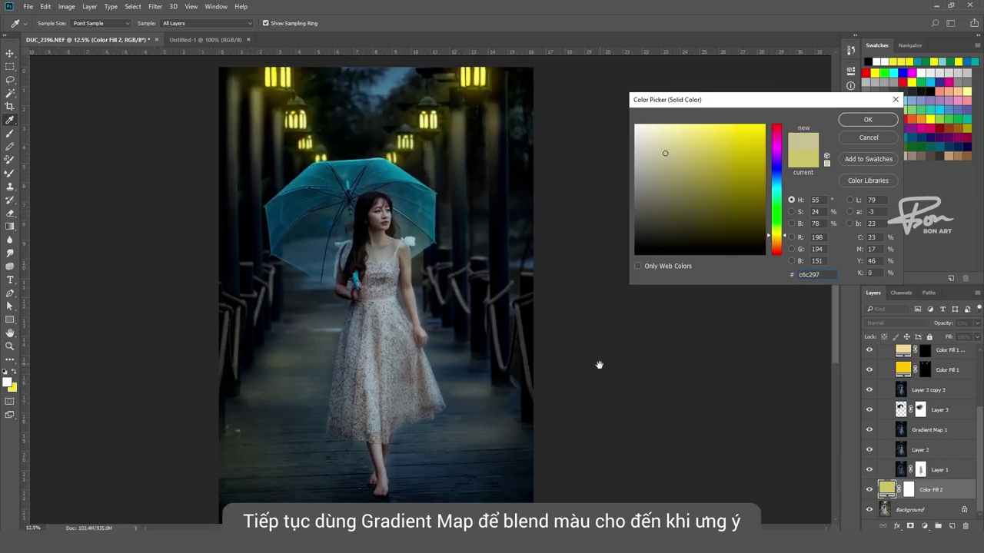
pyautogui.scroll(3, 956, 414)
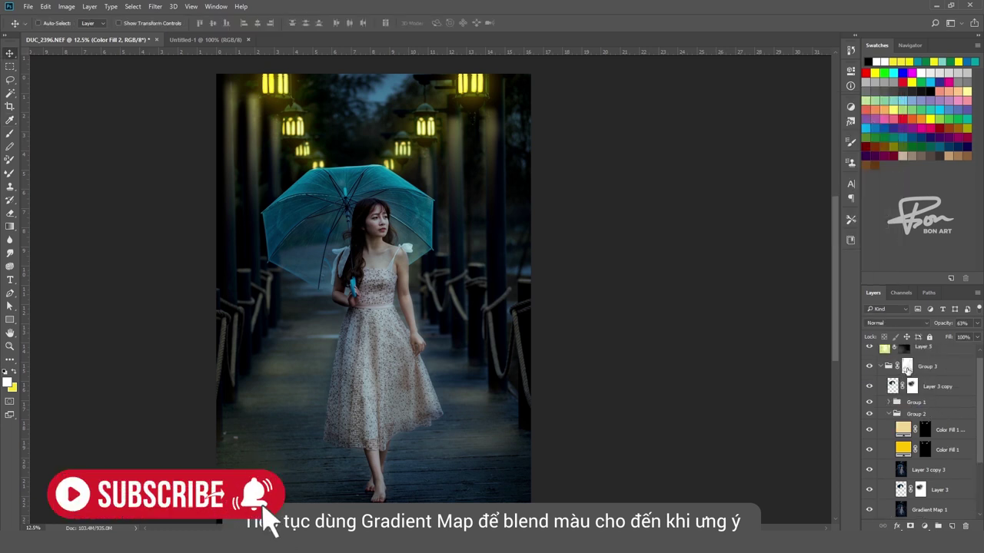
# Paint white on Group 3's layer mask with a large brush over the lower walkway
pyautogui.click(909, 367)
pyautogui.press('b')
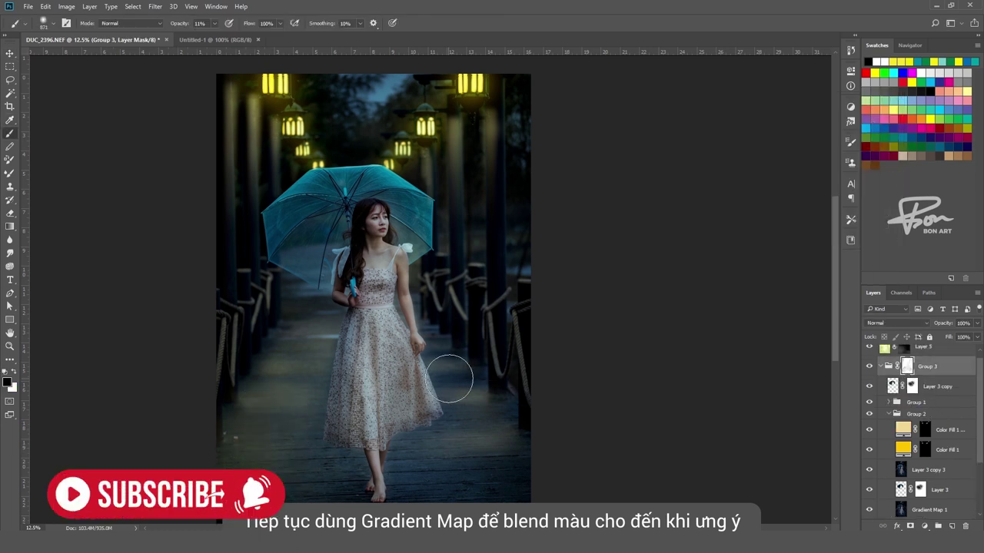
pyautogui.press('[')
pyautogui.press('[')
pyautogui.press('[')
pyautogui.press(']')
pyautogui.press(']')
pyautogui.press(']')
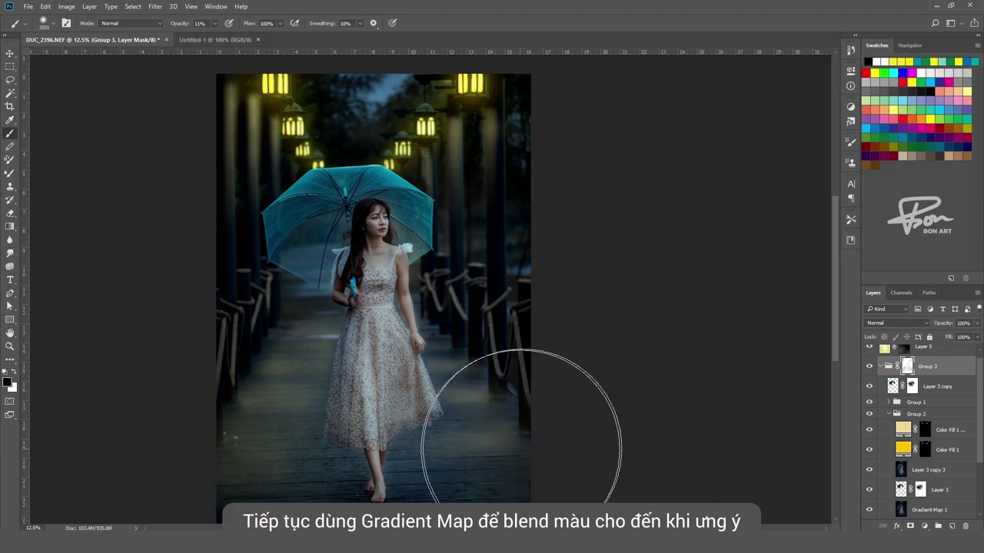
pyautogui.moveTo(418, 406); pyautogui.dragTo(394, 360)
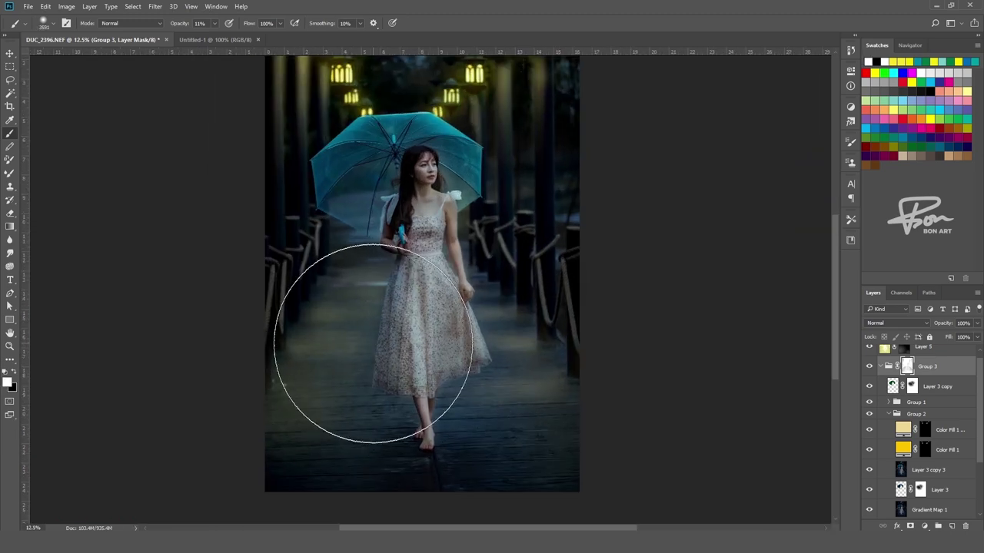
# Paint Group 3's mask over the right-hand pillar below the lantern to brighten it
pyautogui.hotkey('ctrl', '-')
pyautogui.hotkey('ctrl', '+')
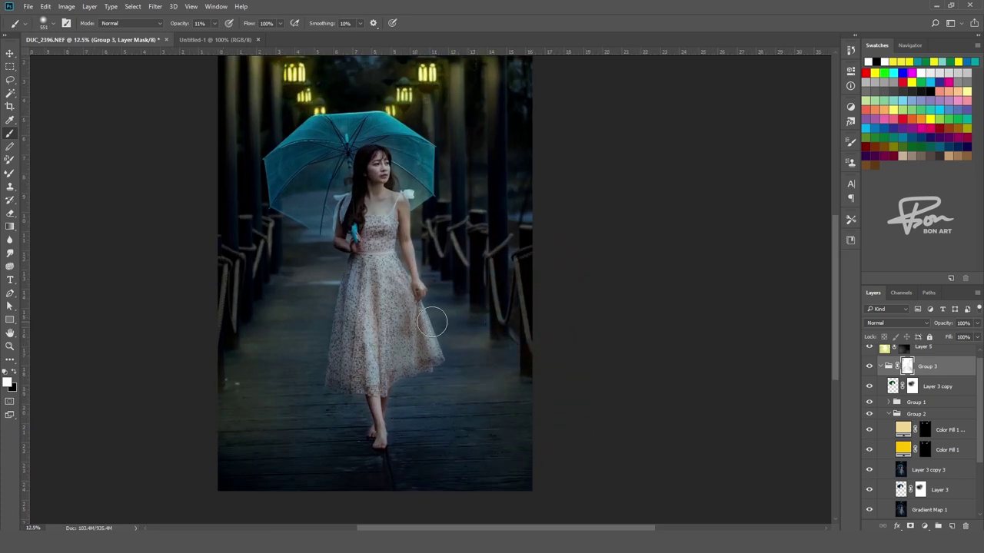
pyautogui.hotkey('ctrl', '-')
pyautogui.hotkey('ctrl', '+')
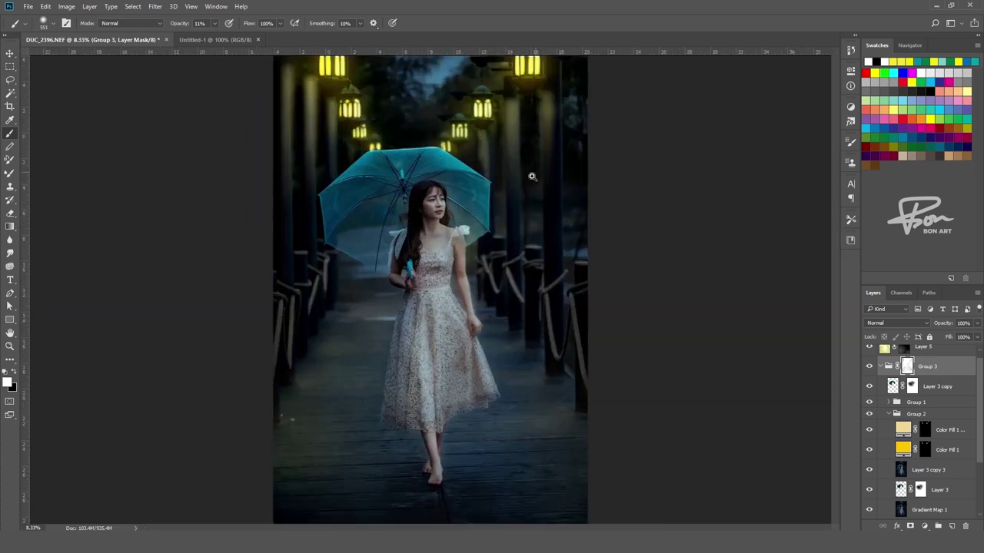
pyautogui.hotkey('ctrl', '+')
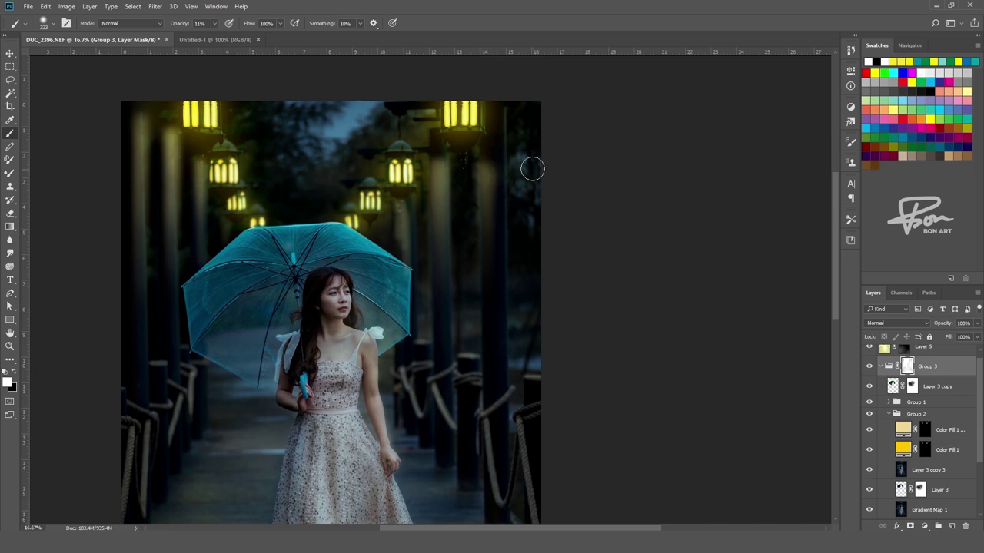
pyautogui.moveTo(440, 191); pyautogui.dragTo(446, 150)
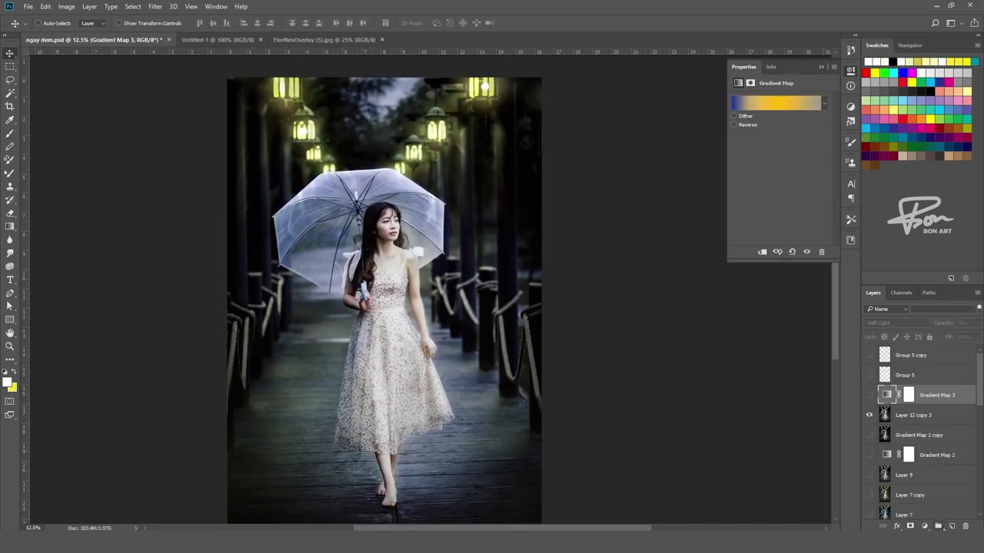
# Turn on Gradient Map 3 (navy-to-yellow, Soft Light 79%), confirm its gradient, and compare before/after
pyautogui.click(925, 527)
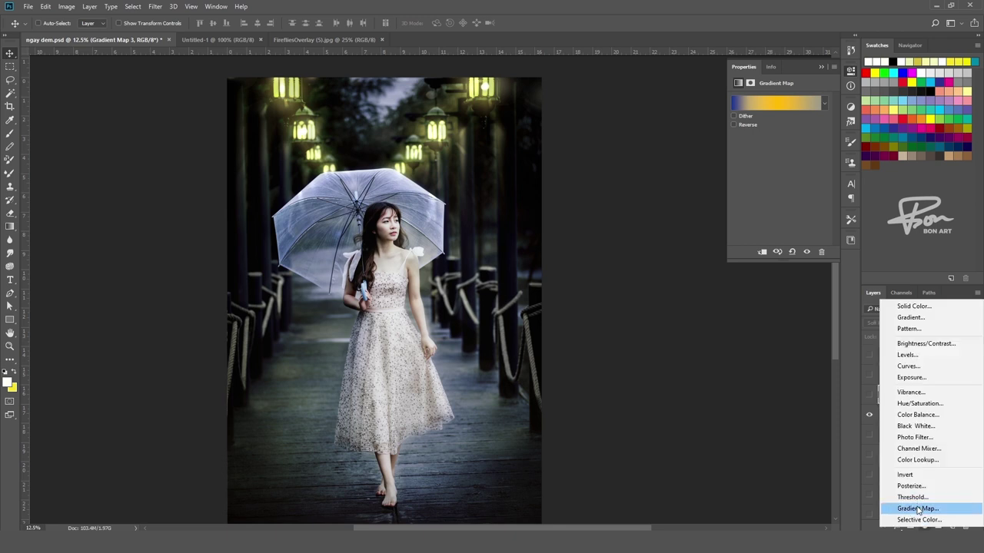
pyautogui.click(857, 402)
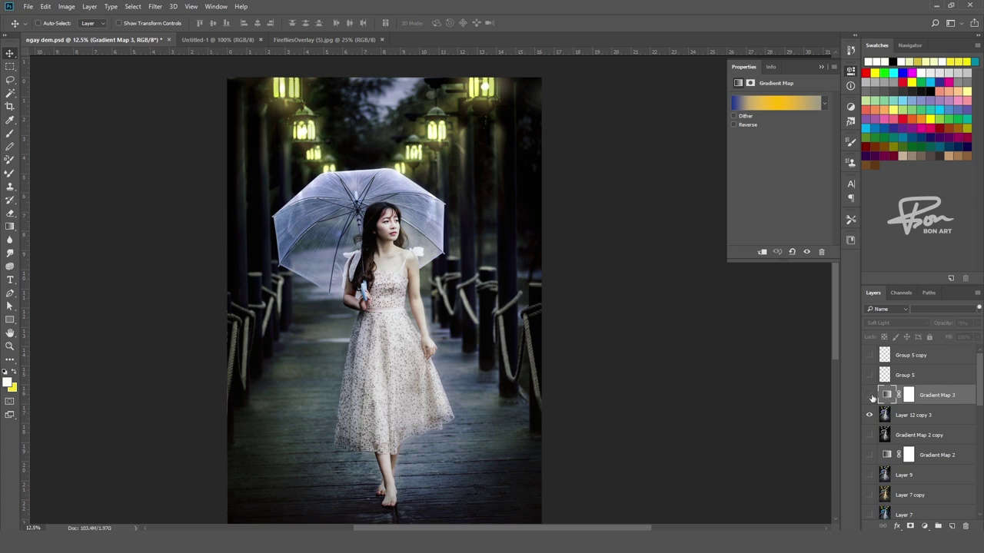
pyautogui.click(868, 395)
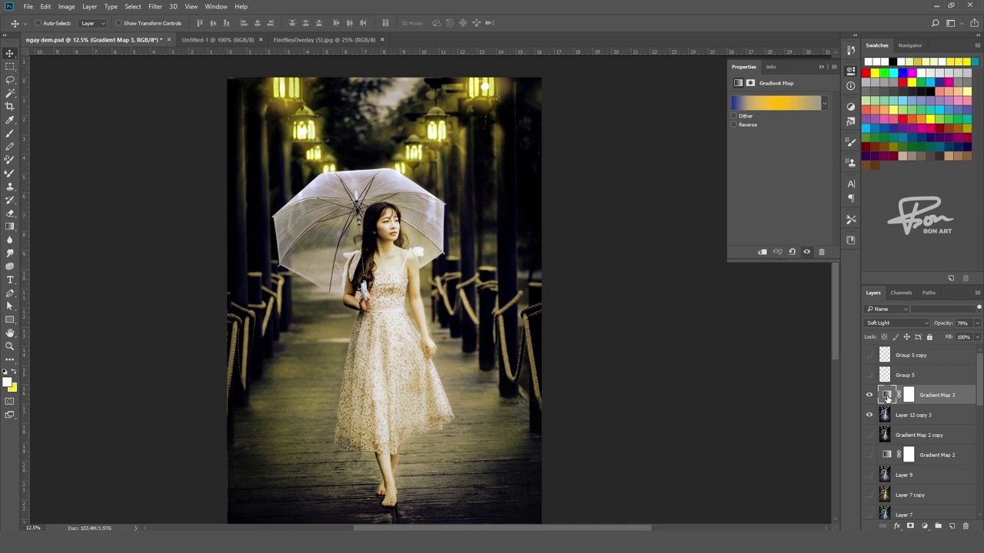
pyautogui.click(782, 105)
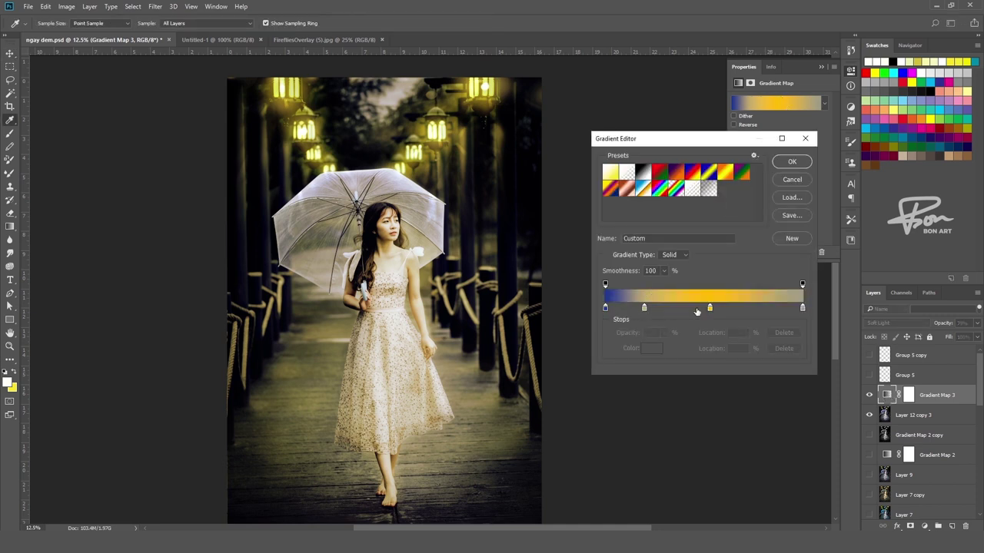
pyautogui.click(792, 161)
pyautogui.click(868, 395)
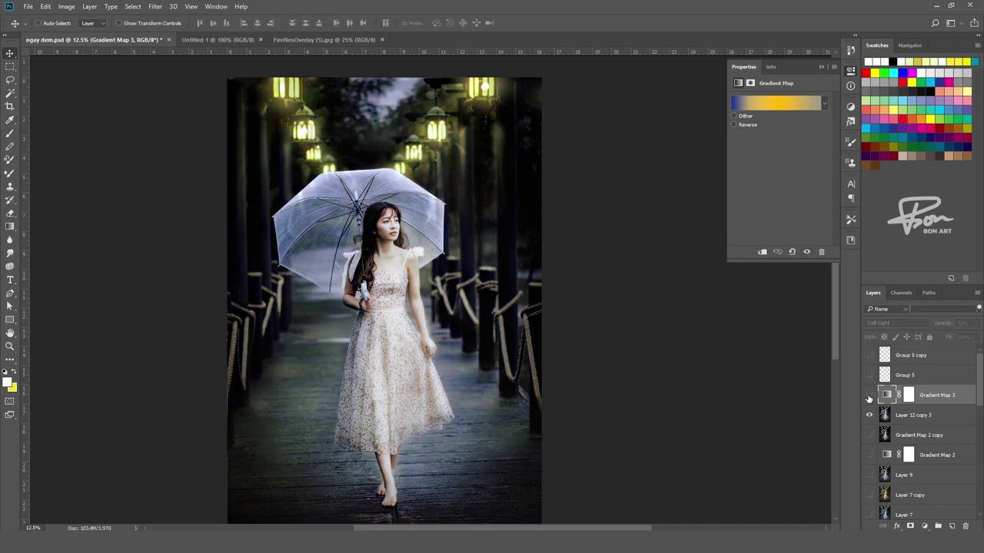
pyautogui.click(869, 395)
pyautogui.click(868, 395)
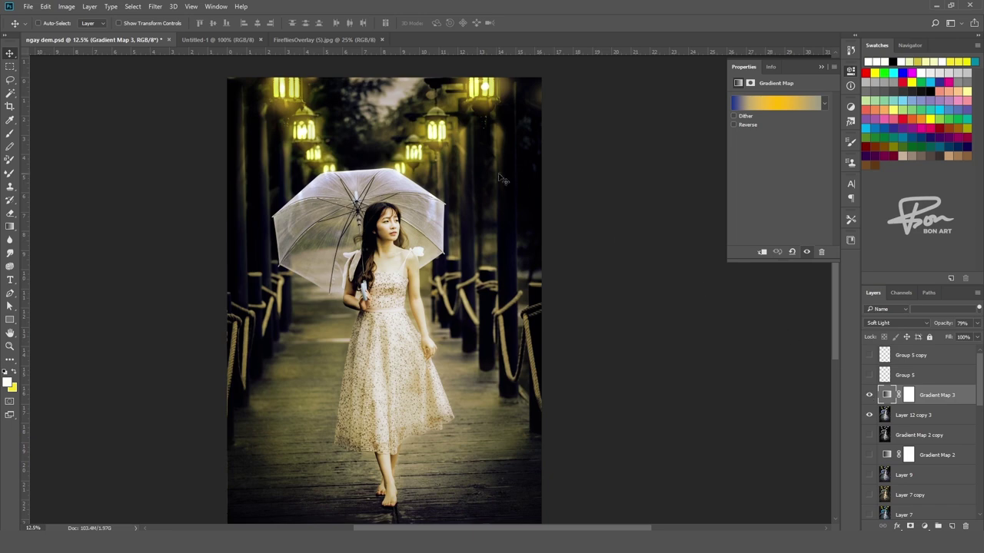
pyautogui.scroll(-1, 538, 239)
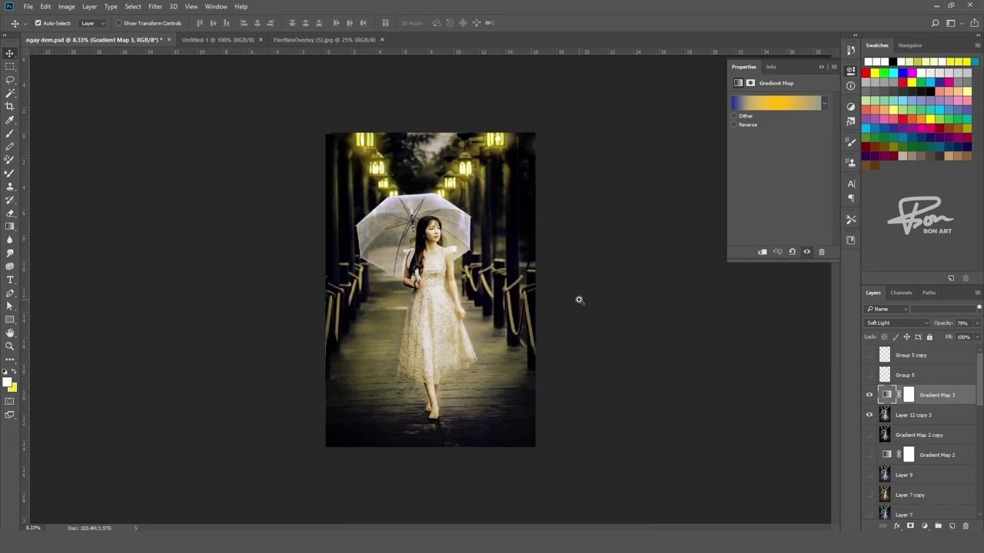